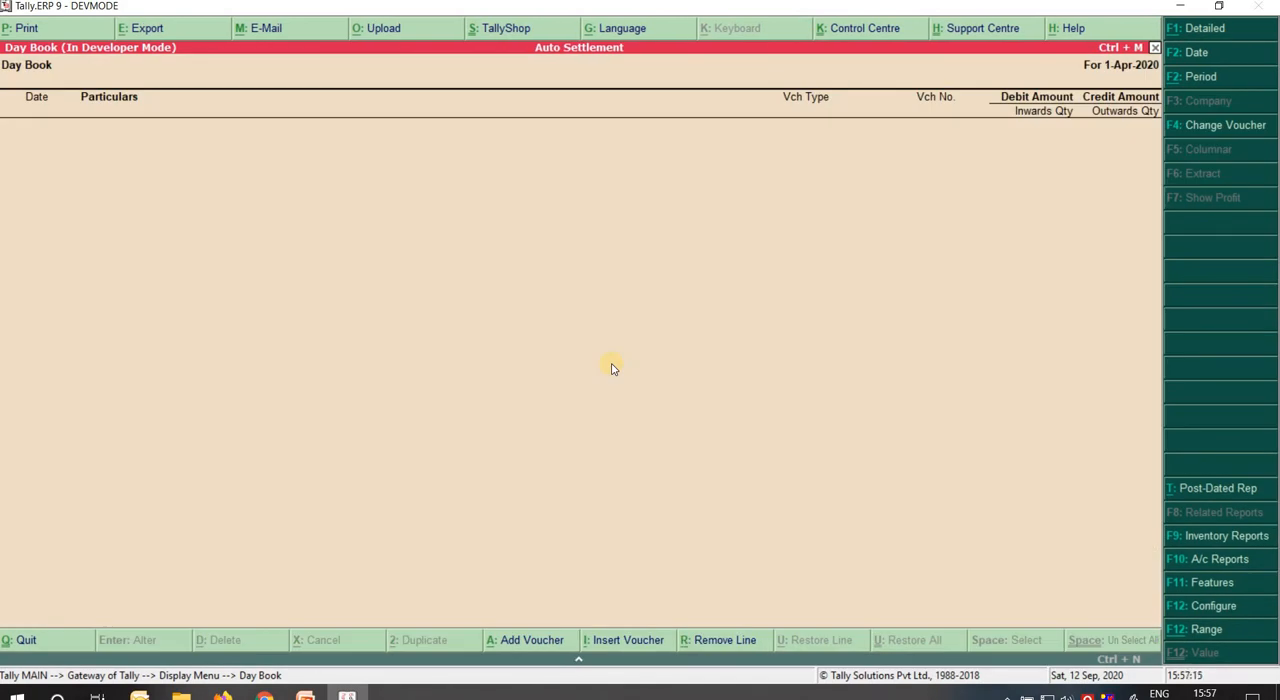
Check the Day Book for existing vouchers, then return to the Gateway of Tally without quitting.
key(Escape)
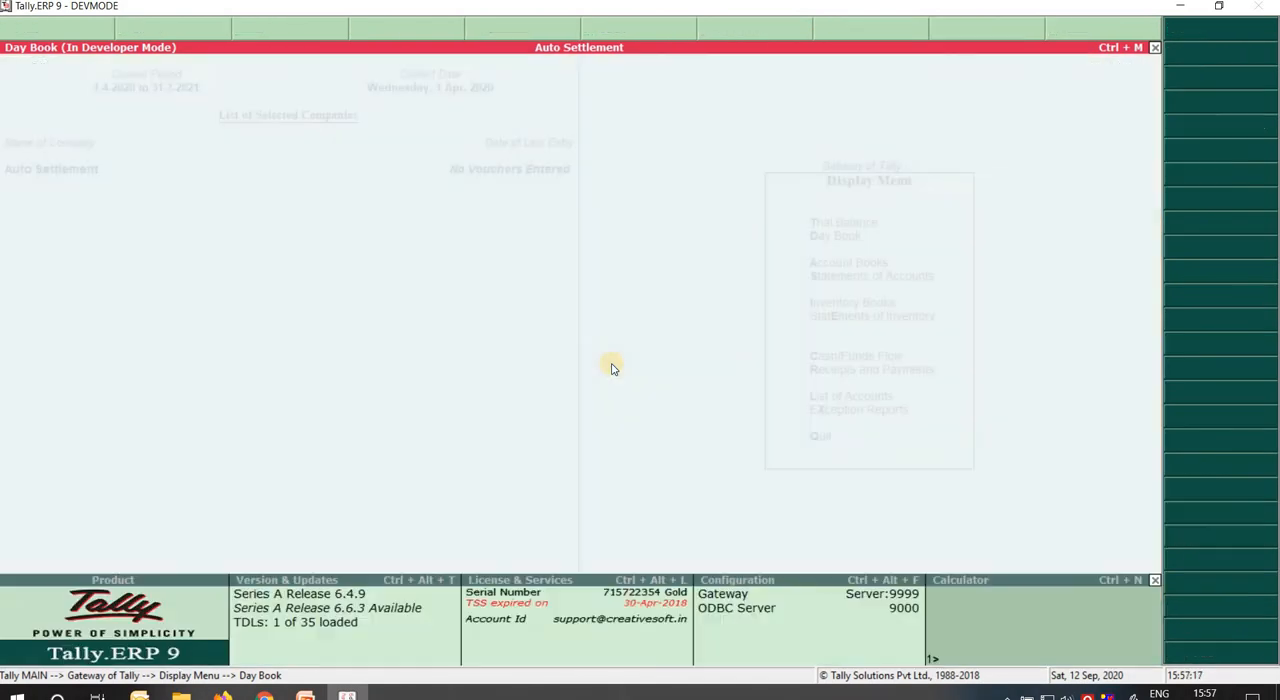
key(Escape)
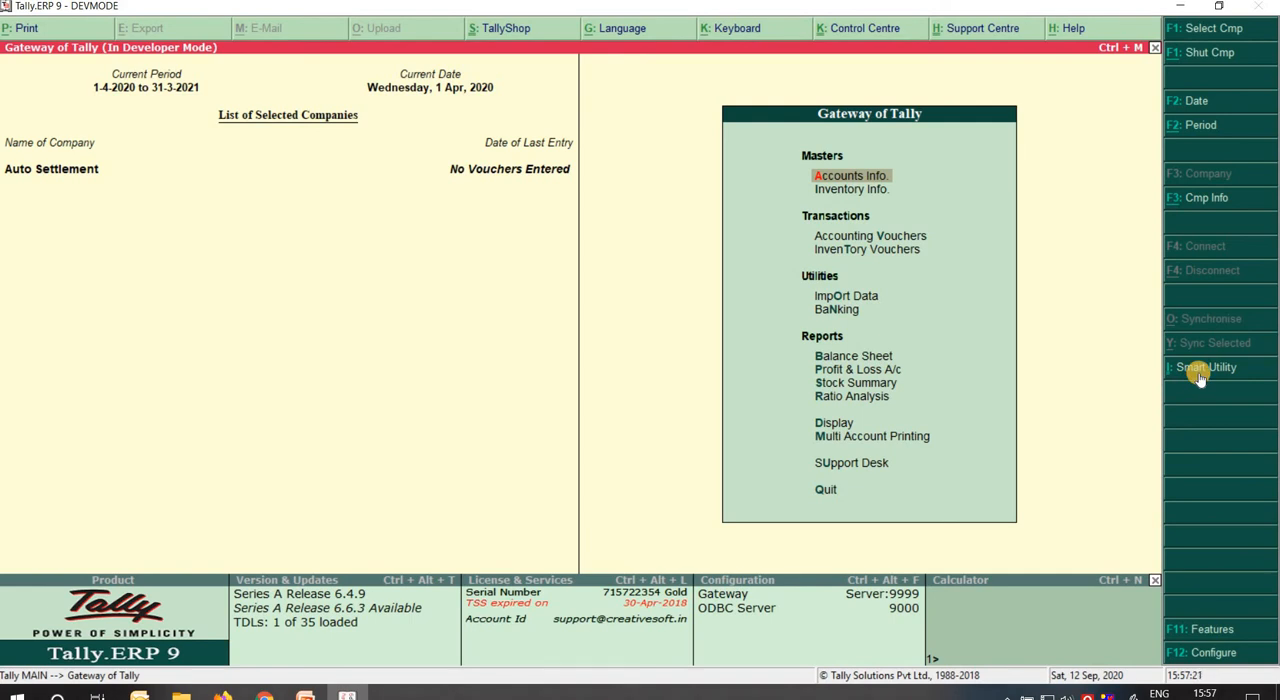
click(846, 425)
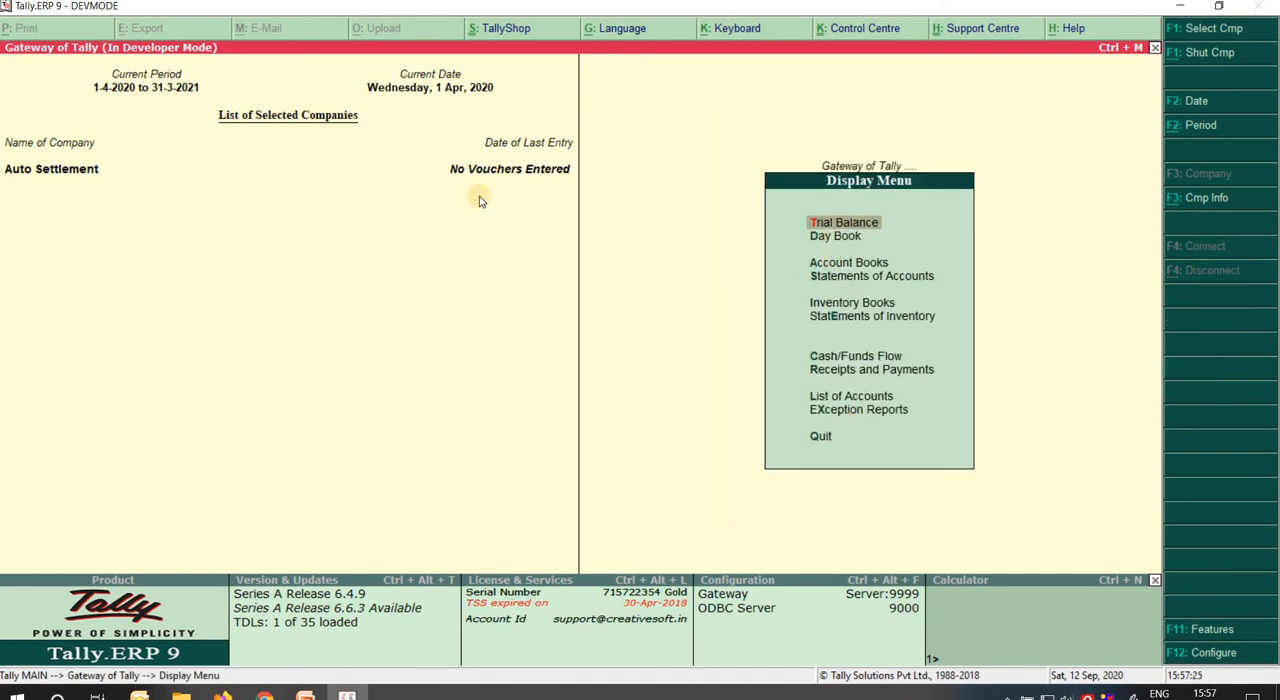
key(Down)
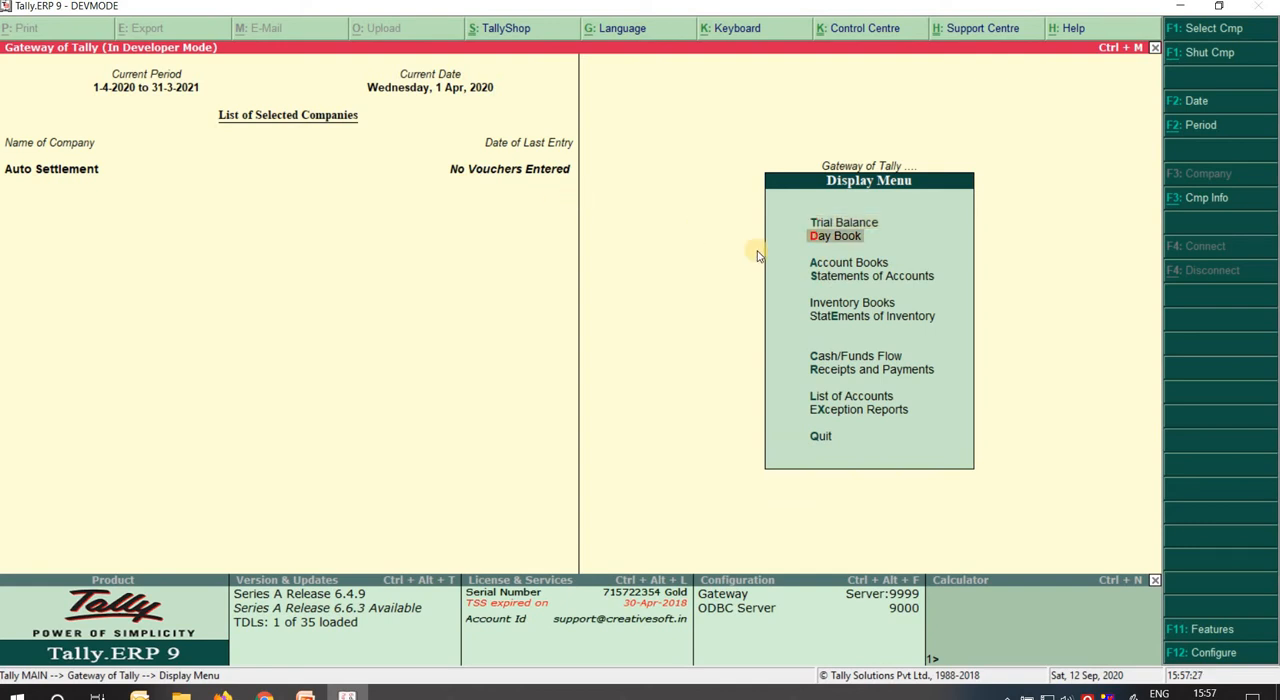
key(Return)
key(Escape)
key(Escape)
key(Escape)
key(n)
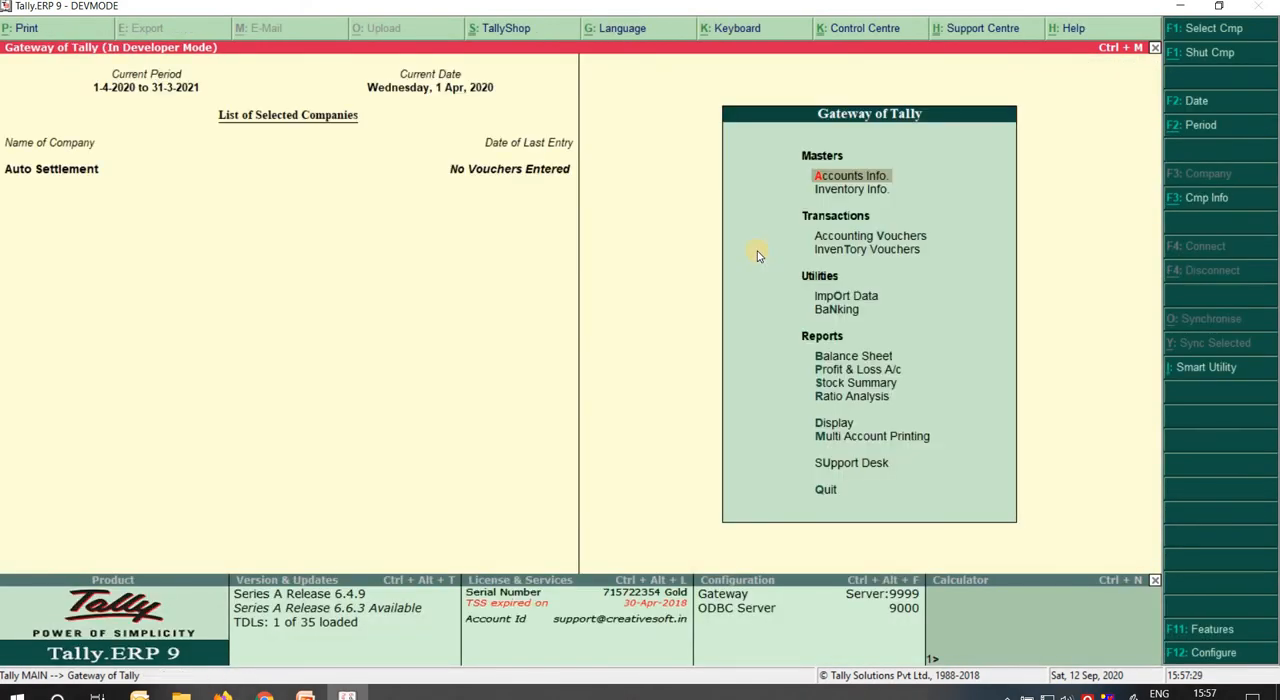
Open the Smart Utility settlement form and set Receipt as the voucher type for the settlement.
click(1222, 368)
key(Down)
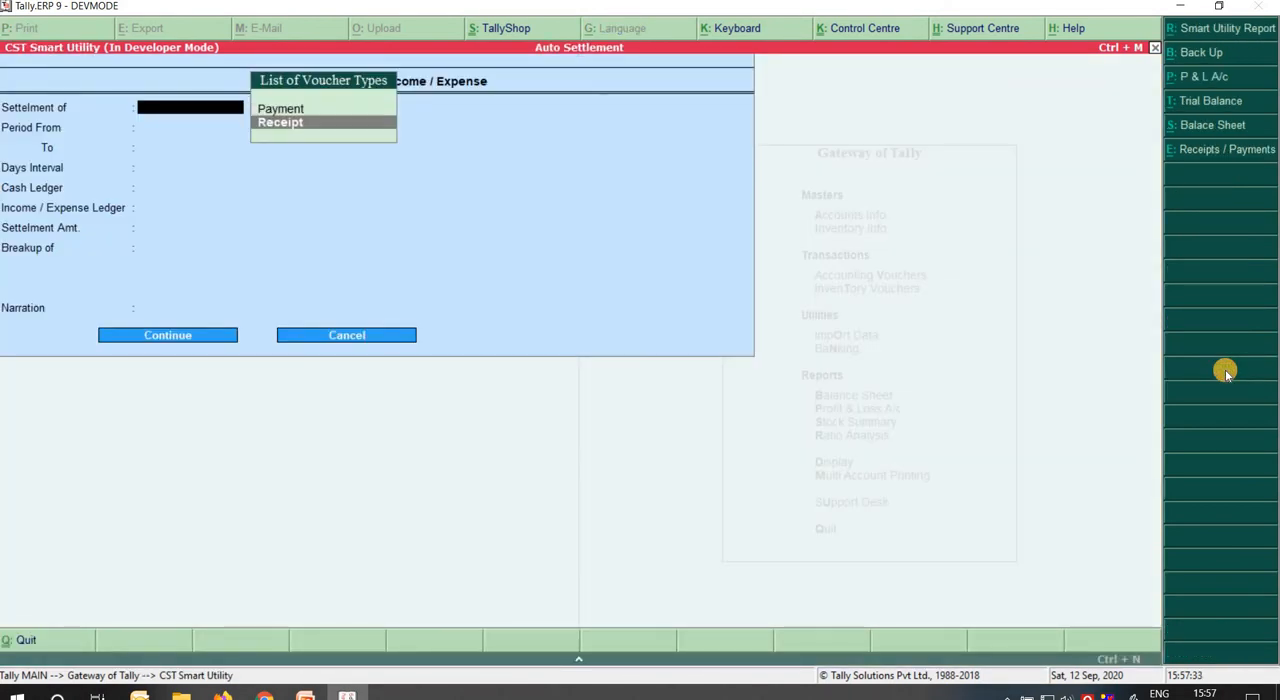
key(Up)
key(Down)
key(Up)
key(Down)
key(Up)
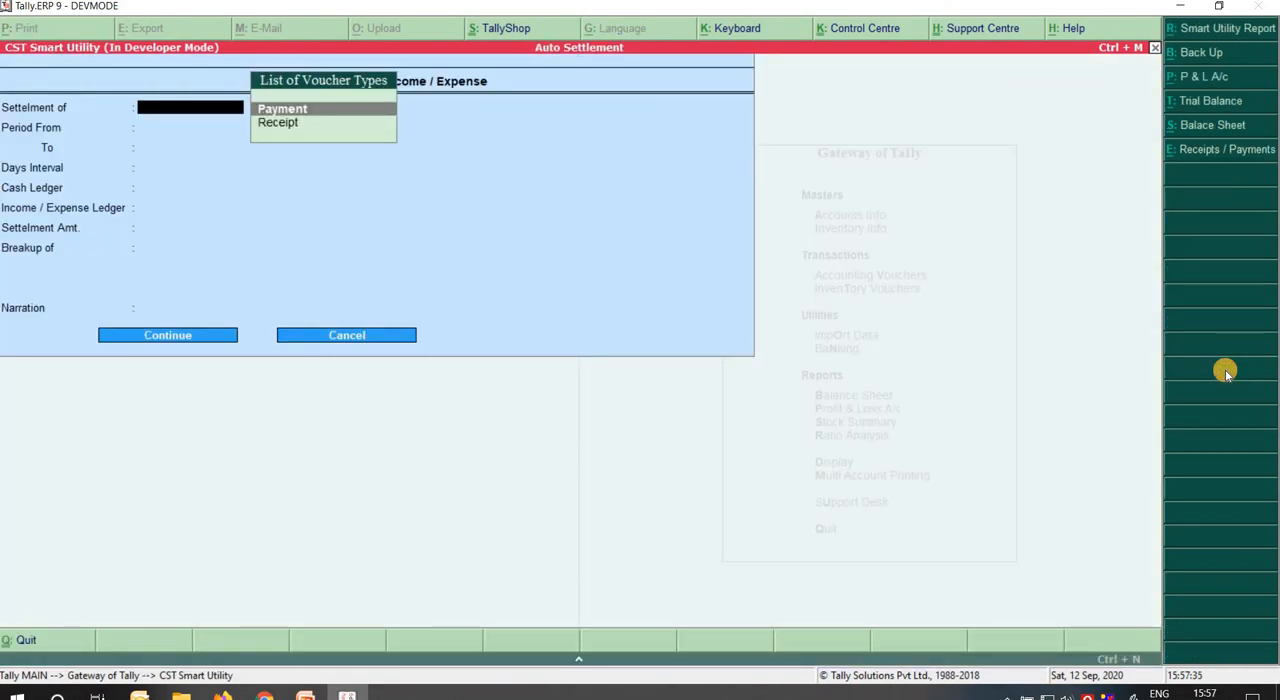
key(Down)
key(Up)
key(Down)
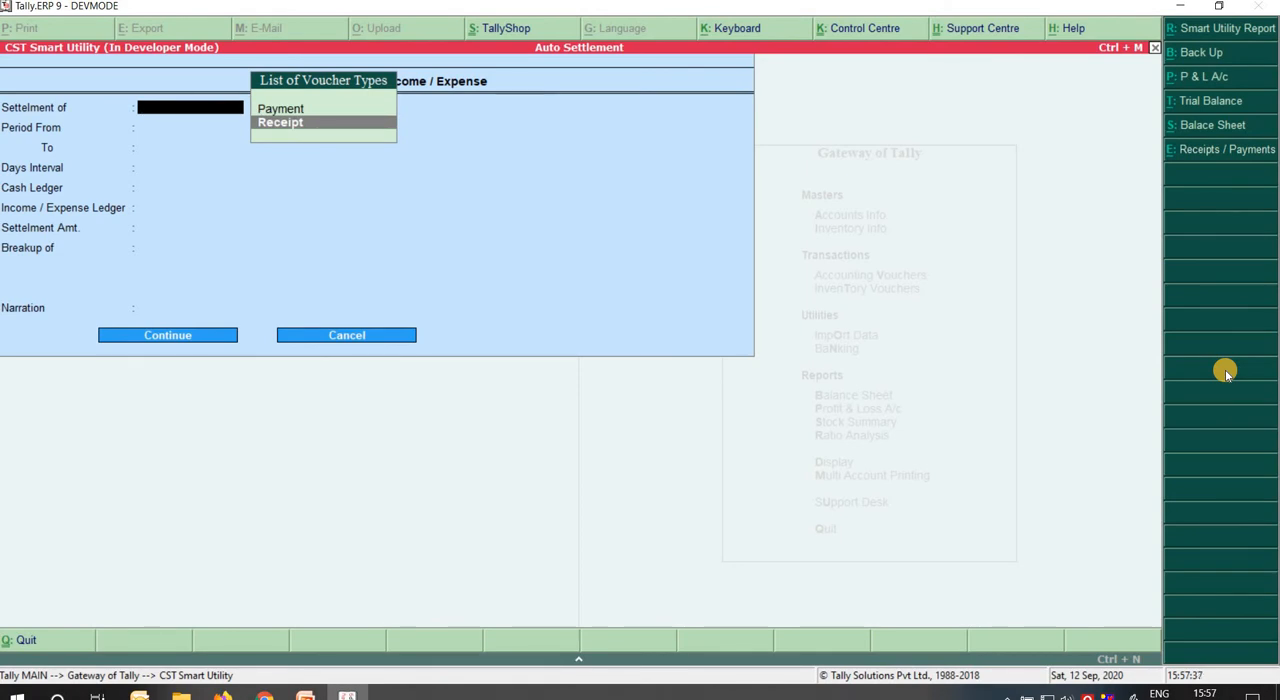
key(Return)
Set the settlement period from 1-4-2020 to 31-3-2021.
text(1 4)
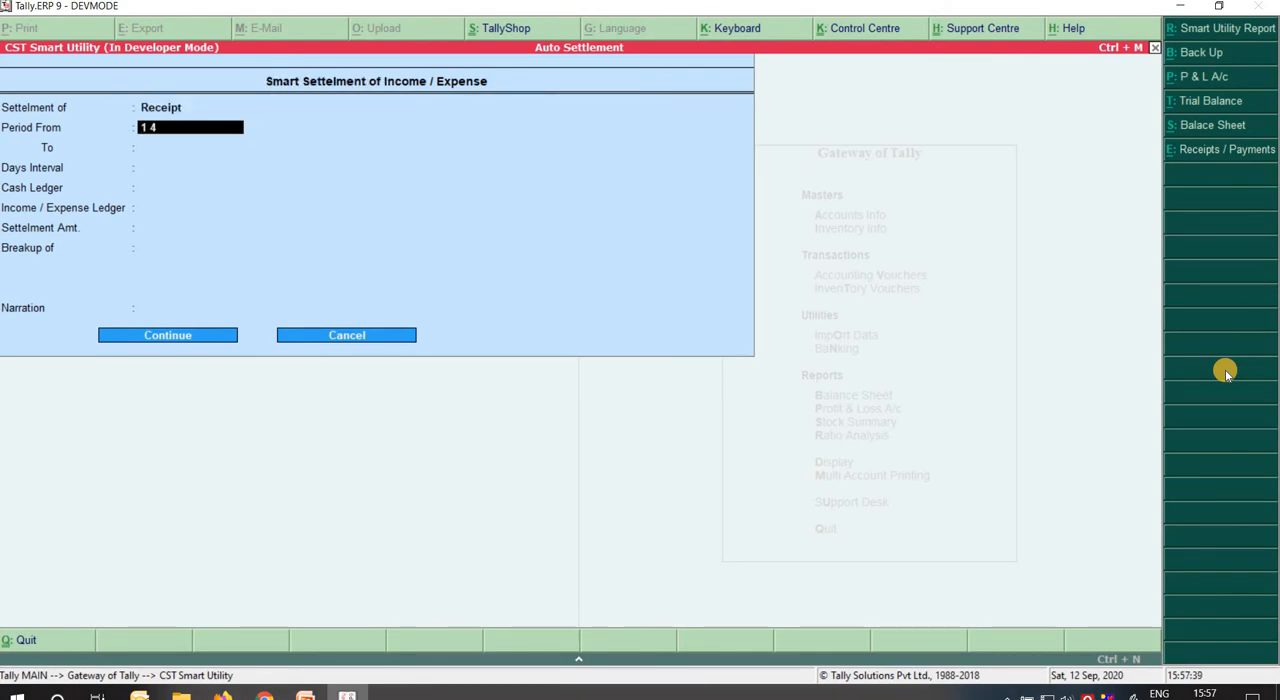
text( 20)
key(Return)
text(31)
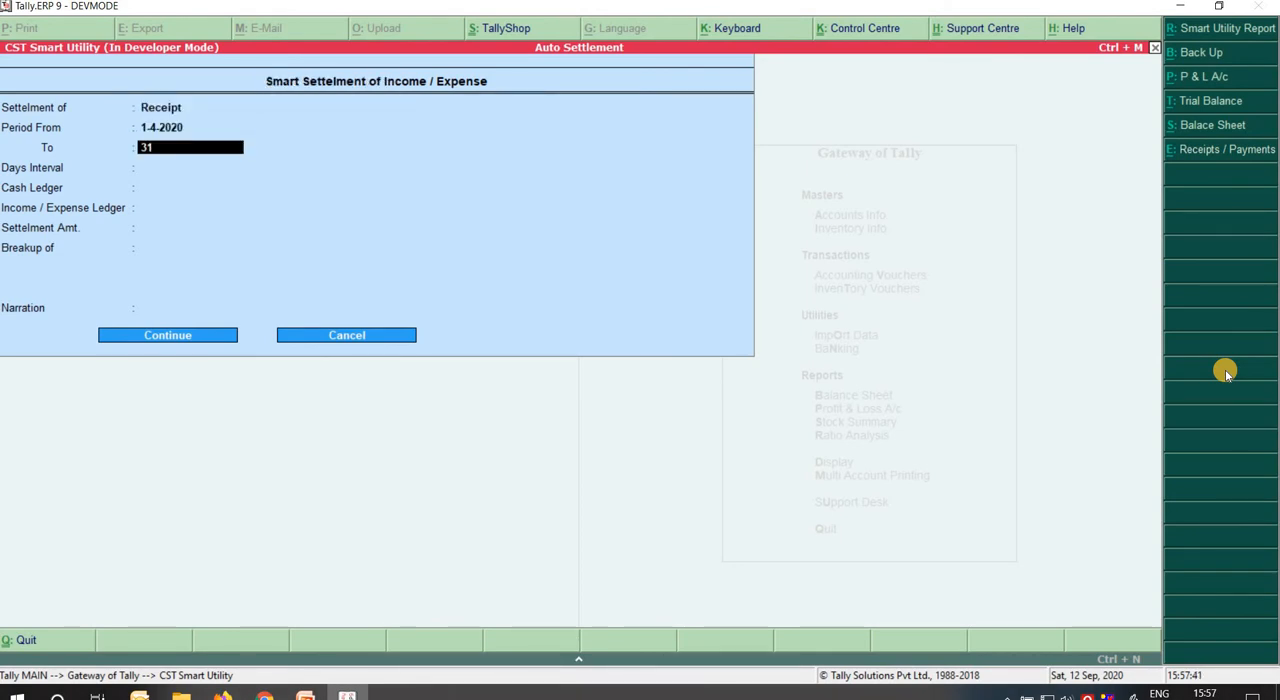
text( 3 21)
key(Return)
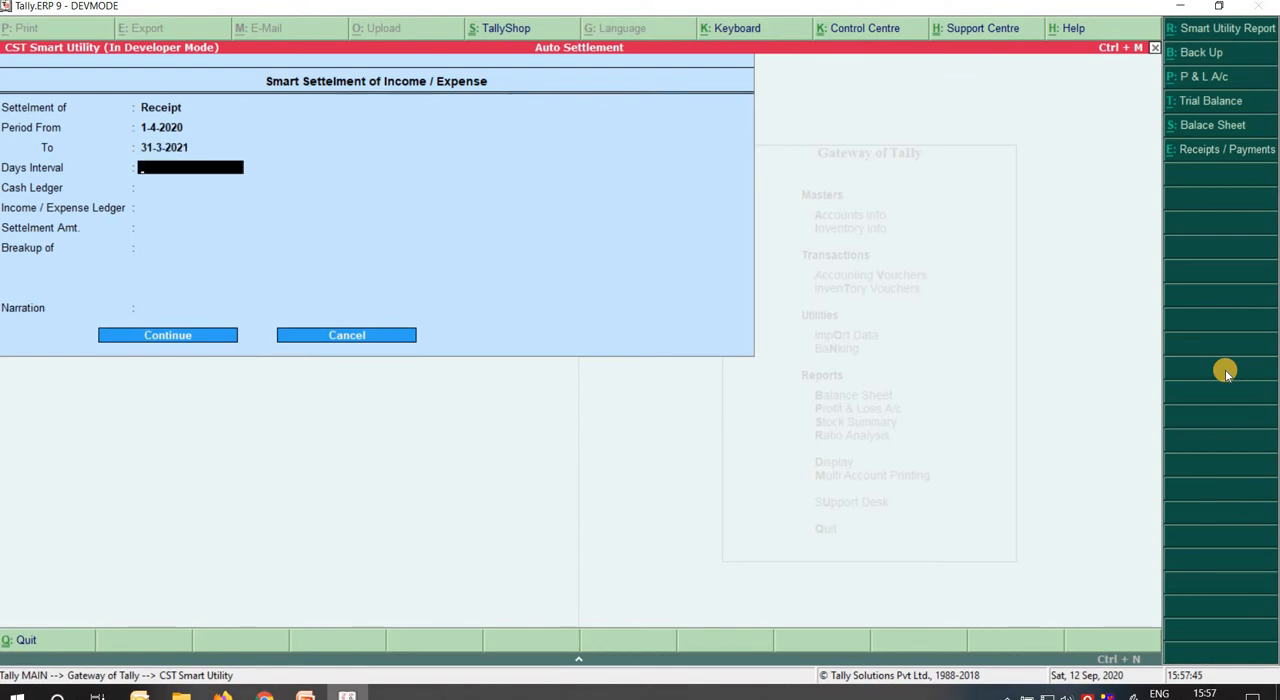
Set the days interval to 30, with Cash as cash ledger and Office Rent Received as income/expense ledger.
text(30)
key(Return)
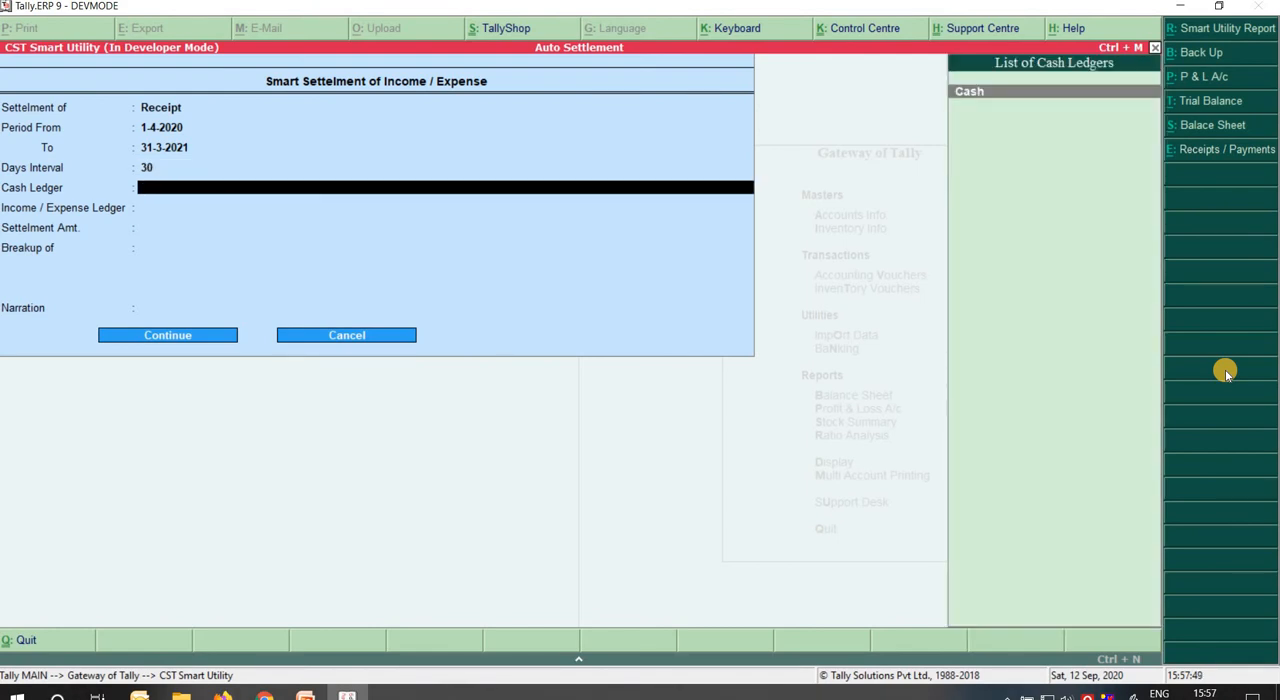
key(Return)
key(Down)
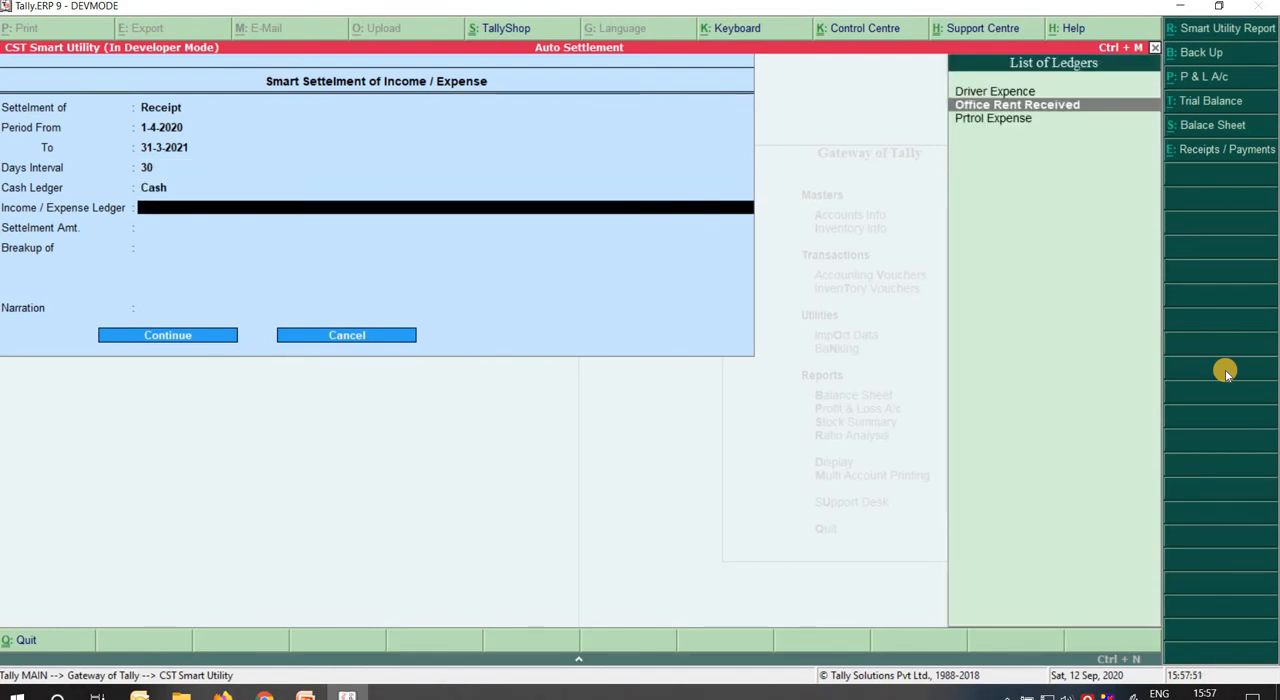
key(Return)
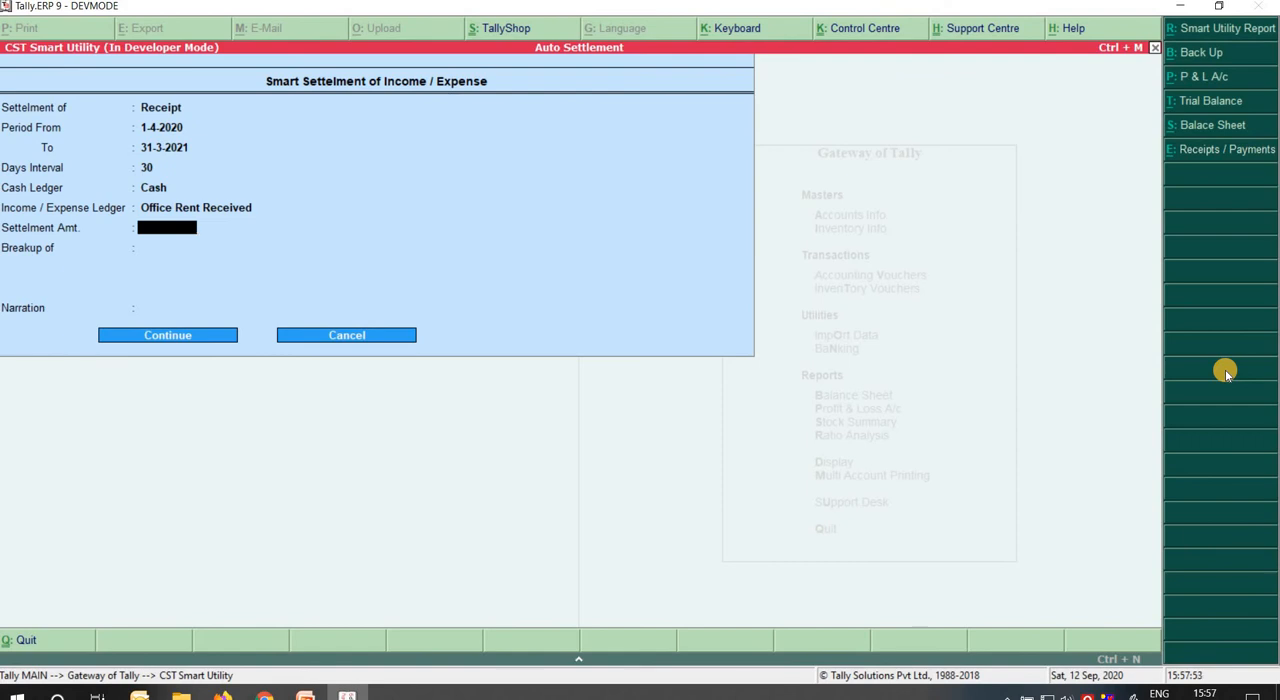
Set the settlement amount to 36000 with a single breakup amount of 3000.
text(36000)
key(Return)
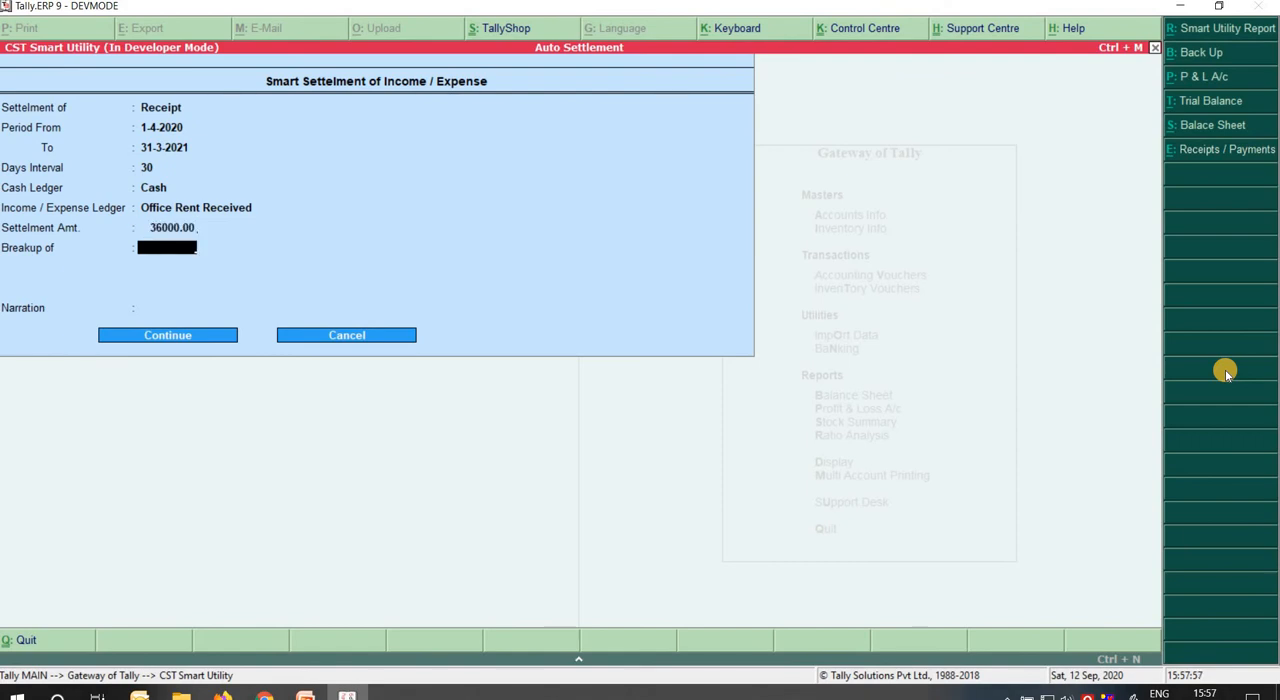
text(3000)
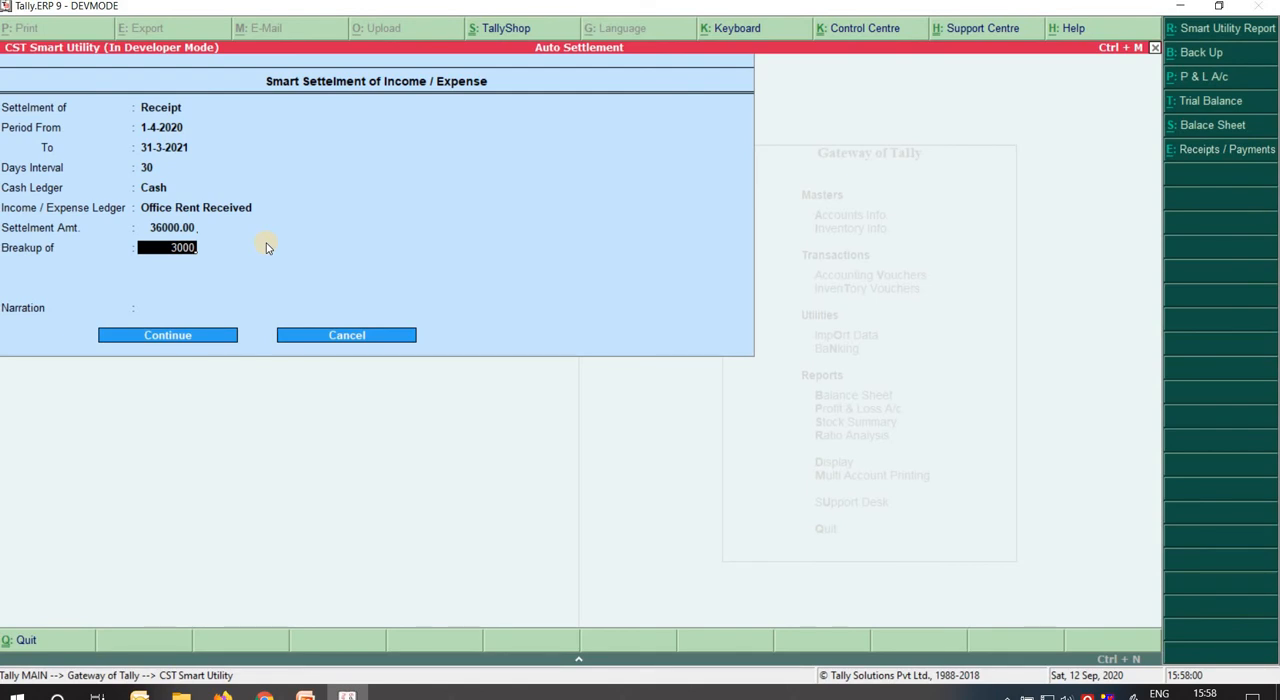
key(BackSpace)
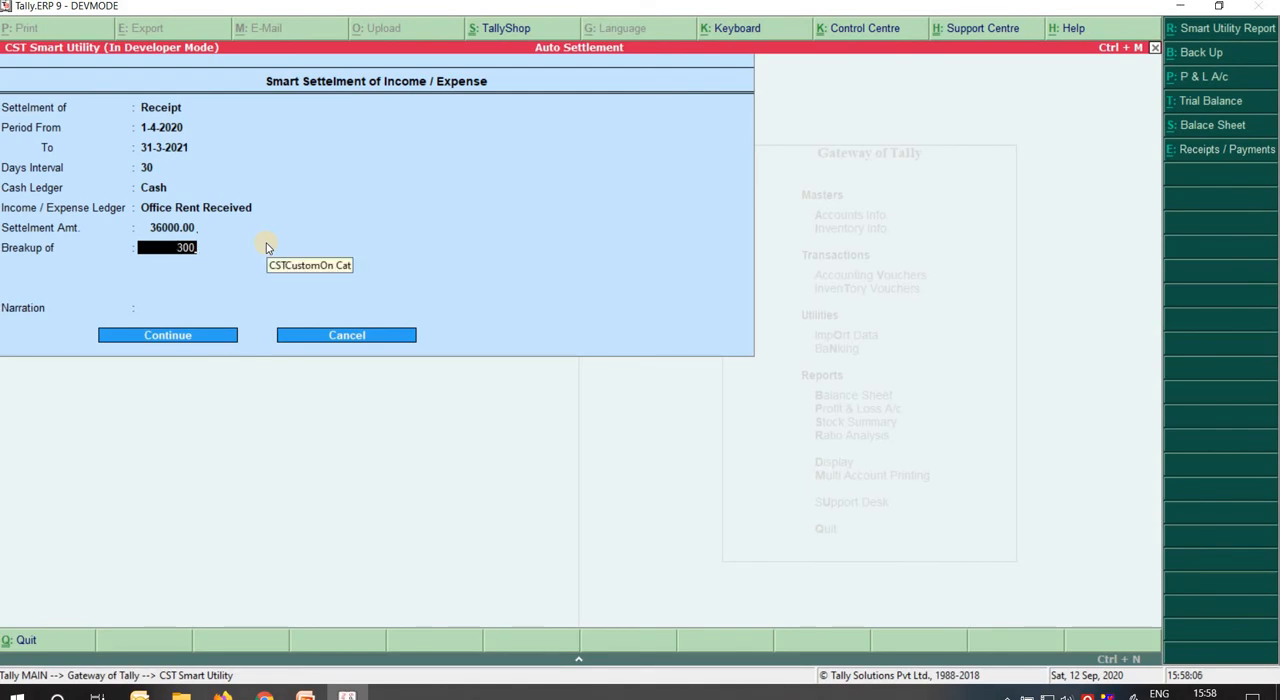
text(0)
key(Return)
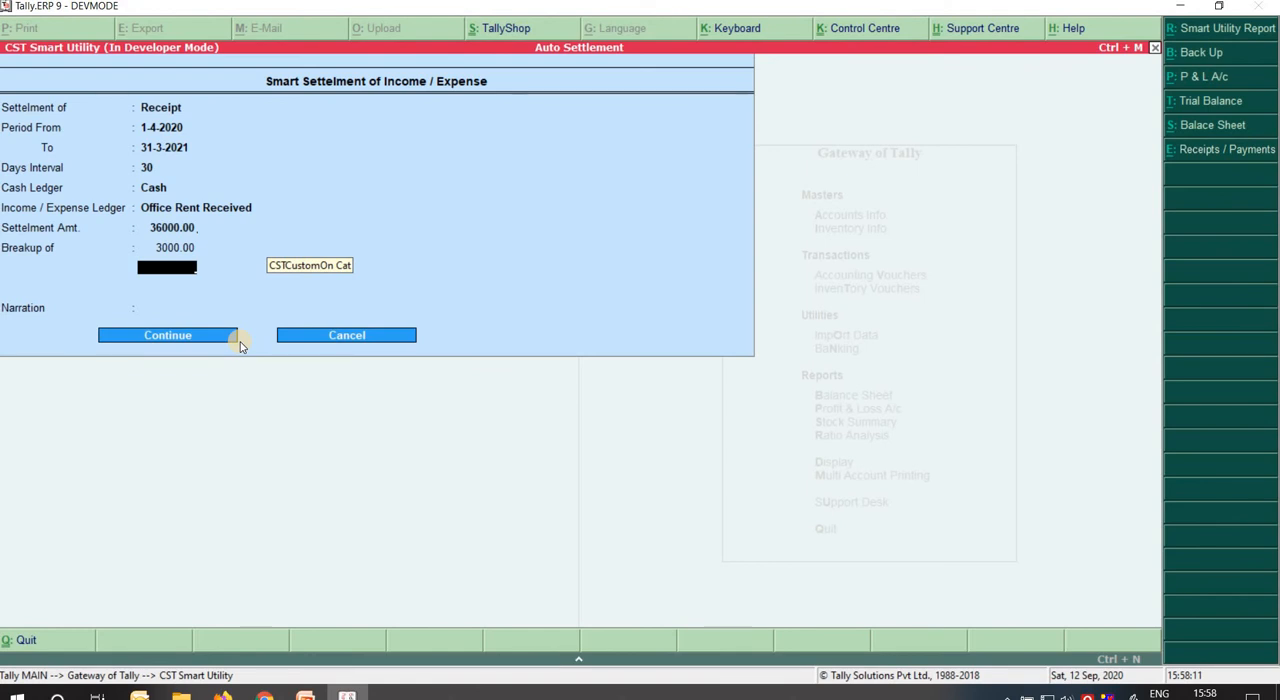
key(Return)
Enter the narration "Rent Received From Partry" for the settlement.
text(Rent Received)
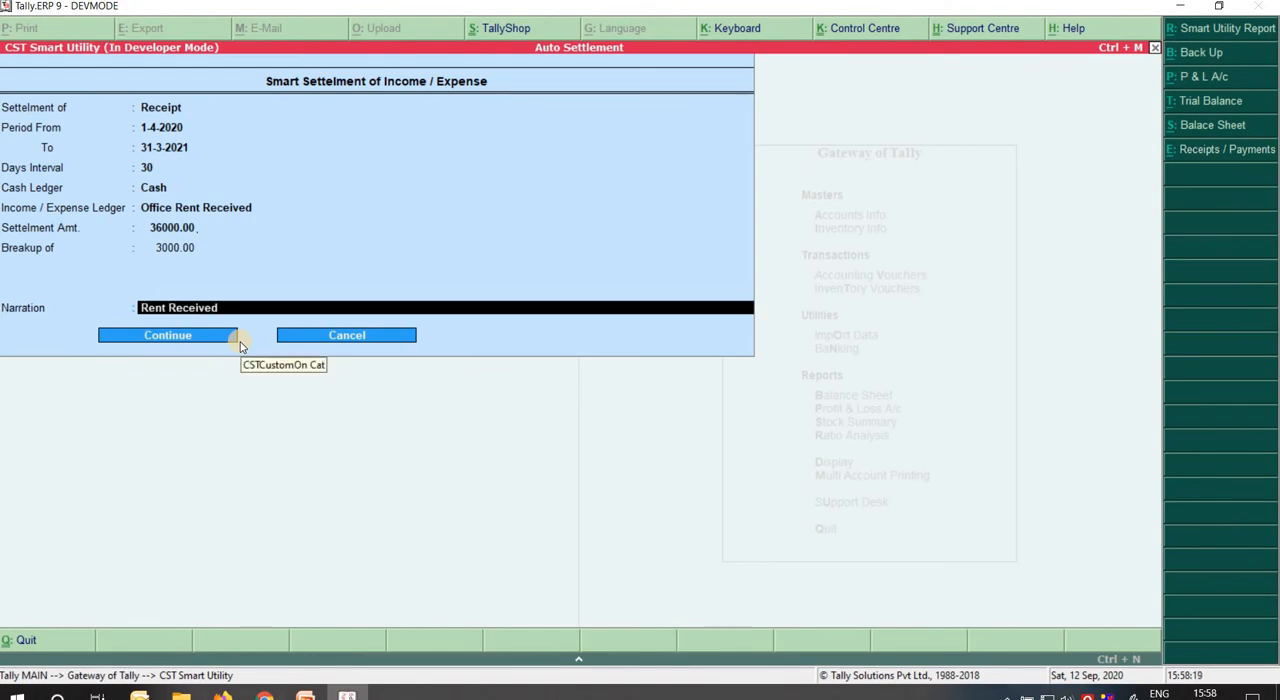
text( Fro)
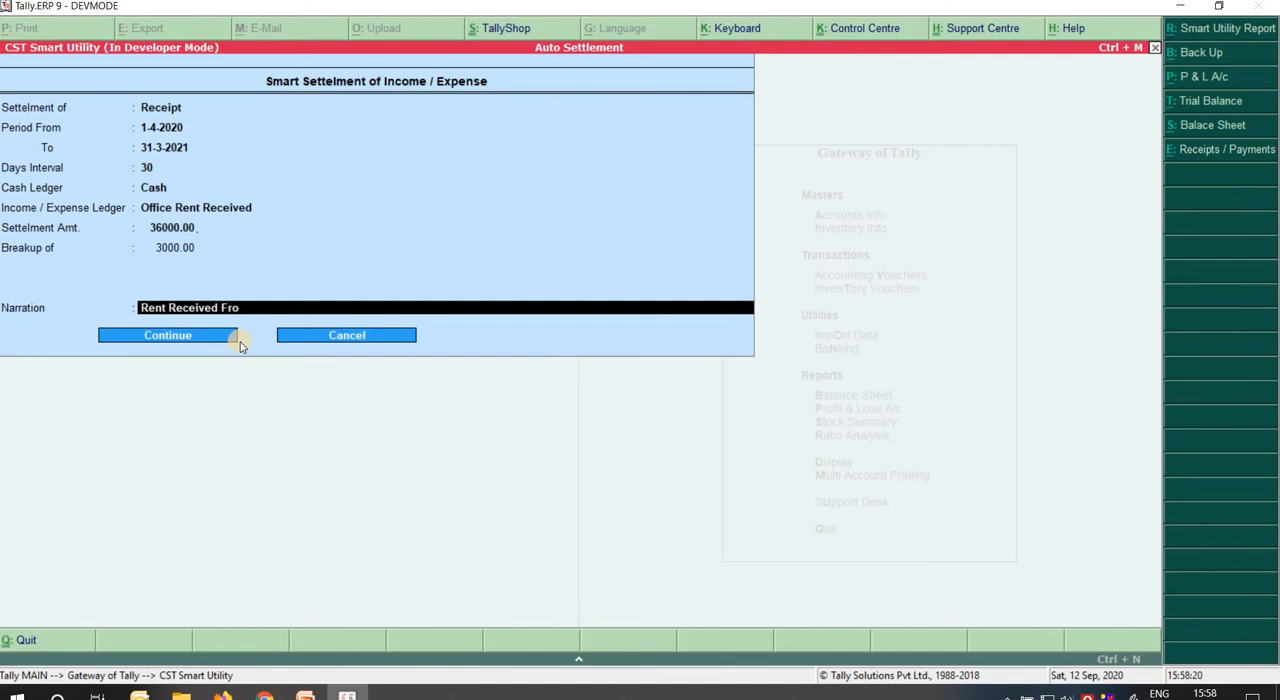
text(m Partry)
key(Return)
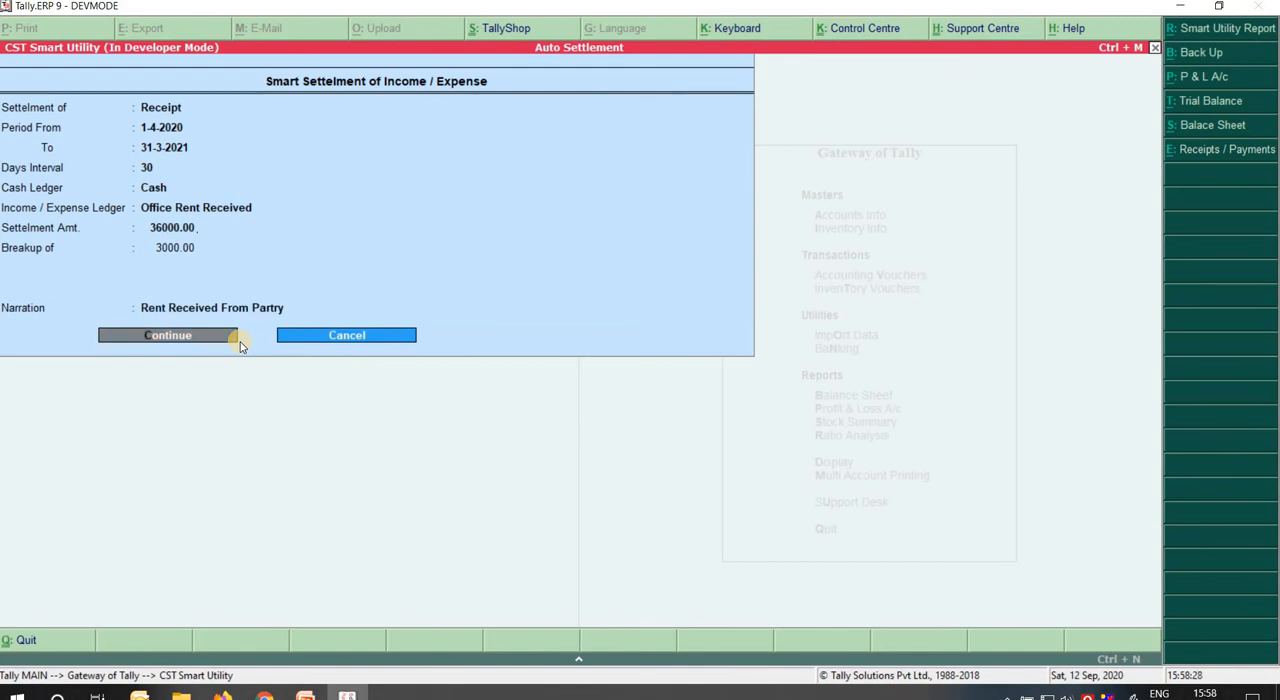
Continue with a backup of the Auto Settlement company and run the smart settlement of receipts.
key(Return)
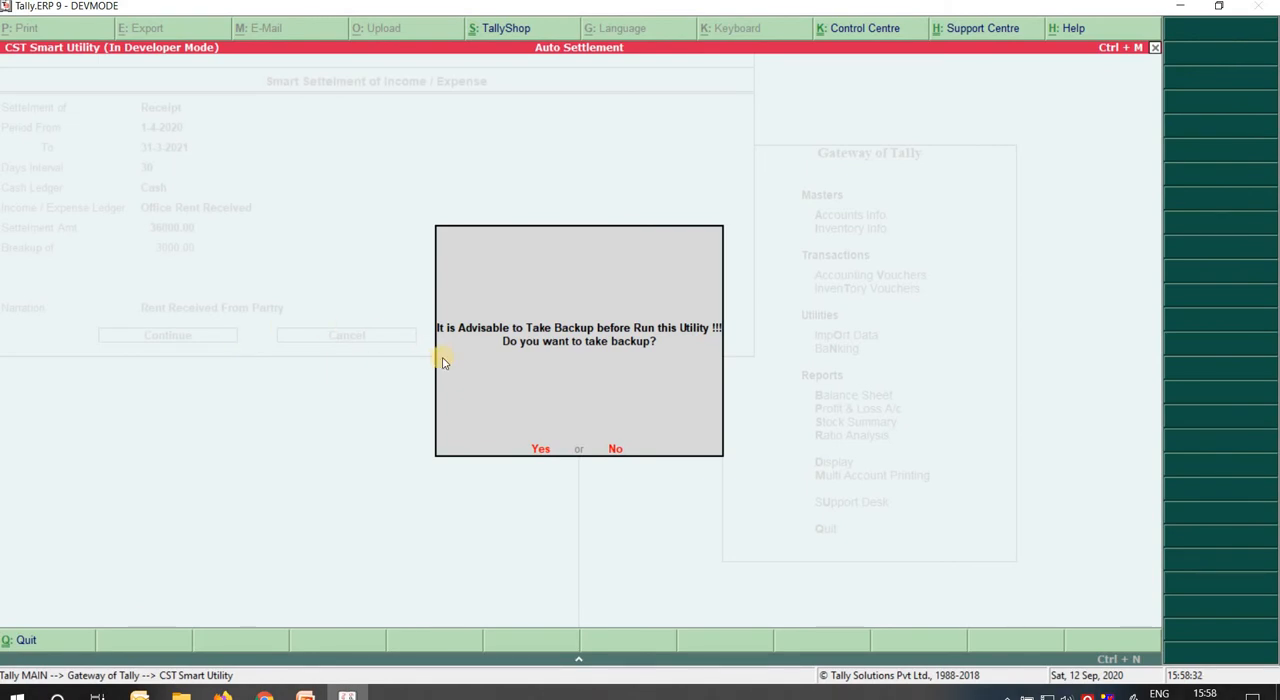
click(541, 451)
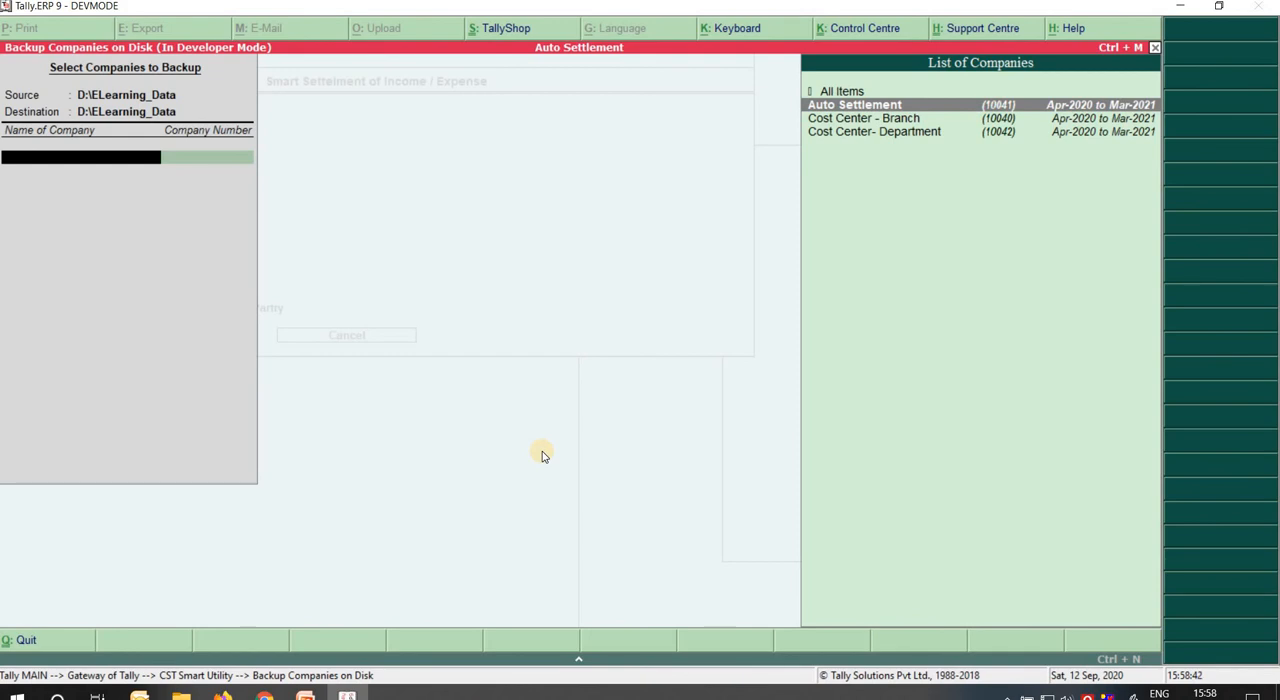
key(Return)
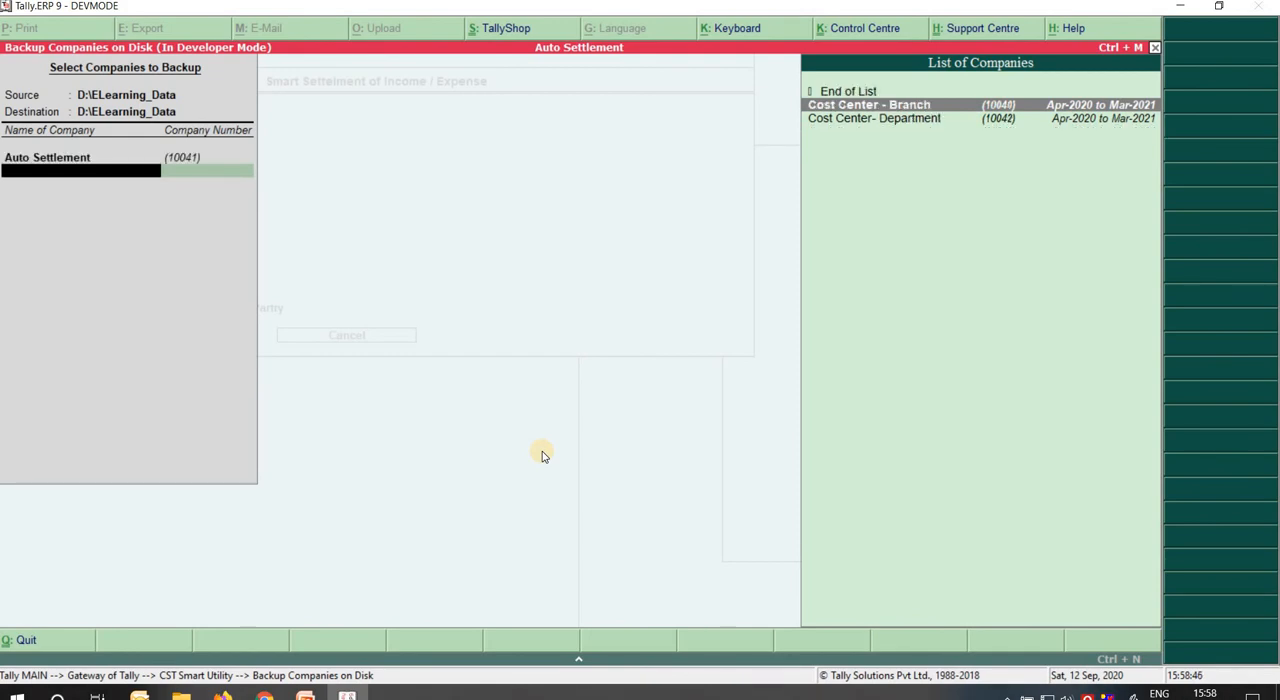
key(Escape)
key(Return)
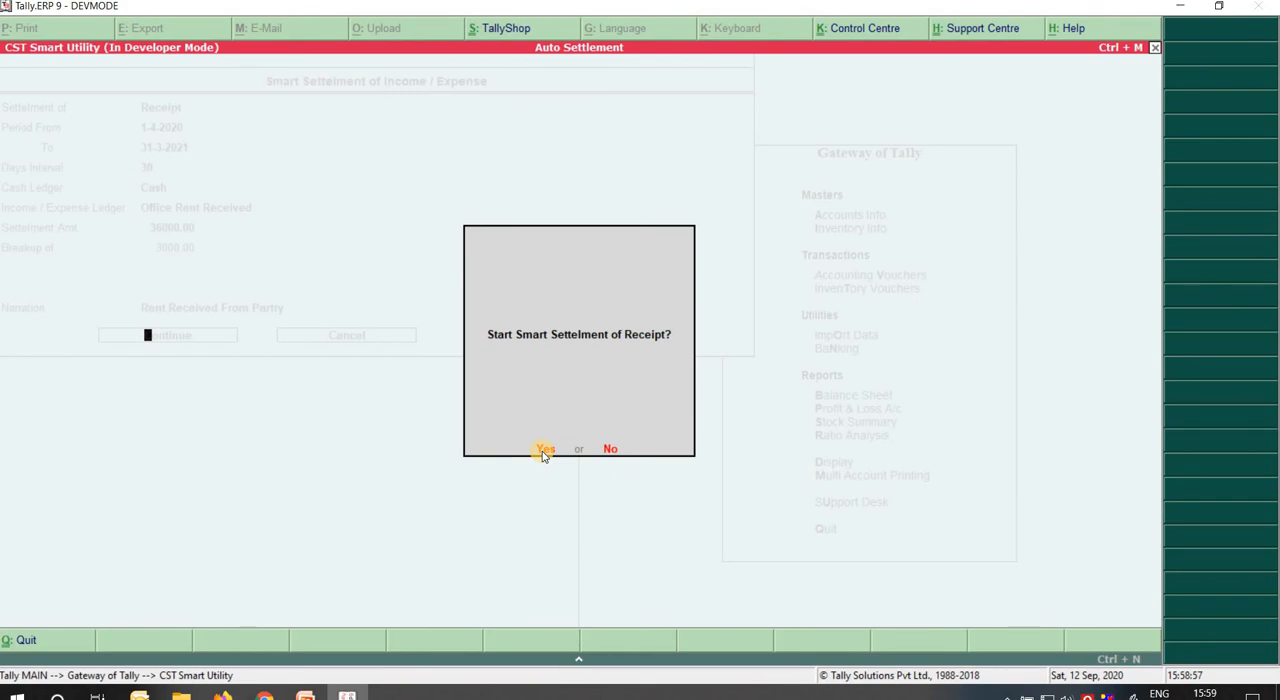
click(543, 450)
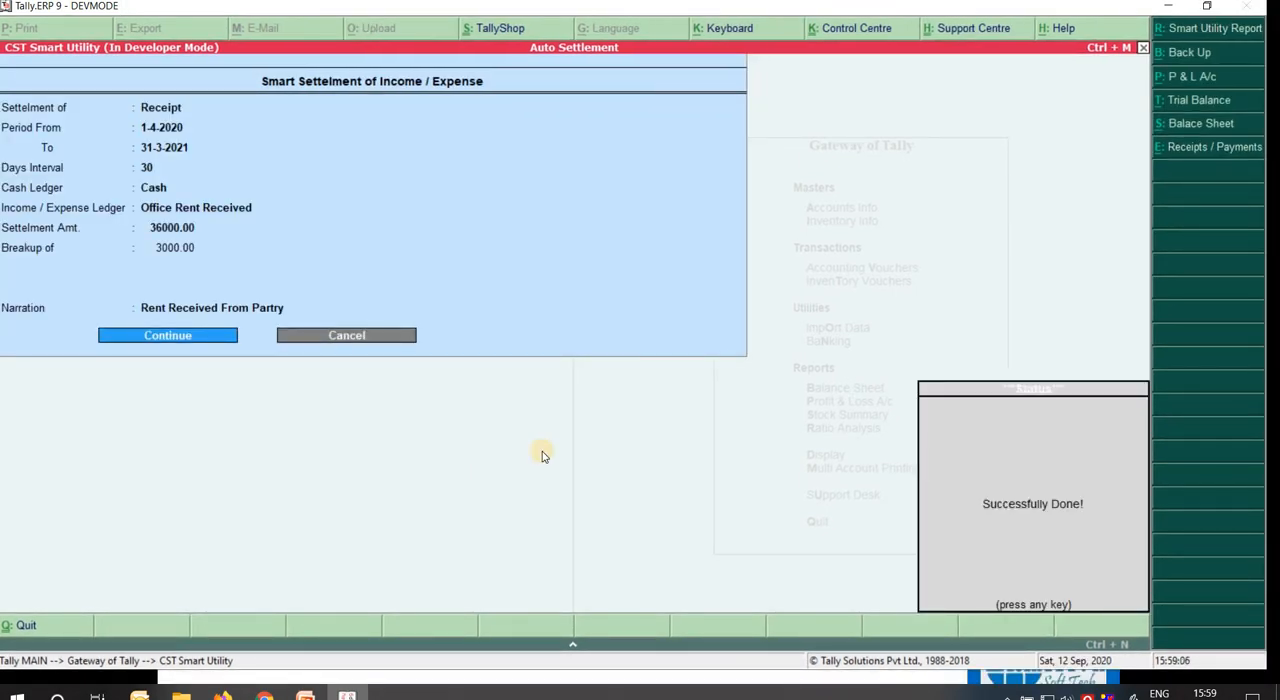
click(920, 492)
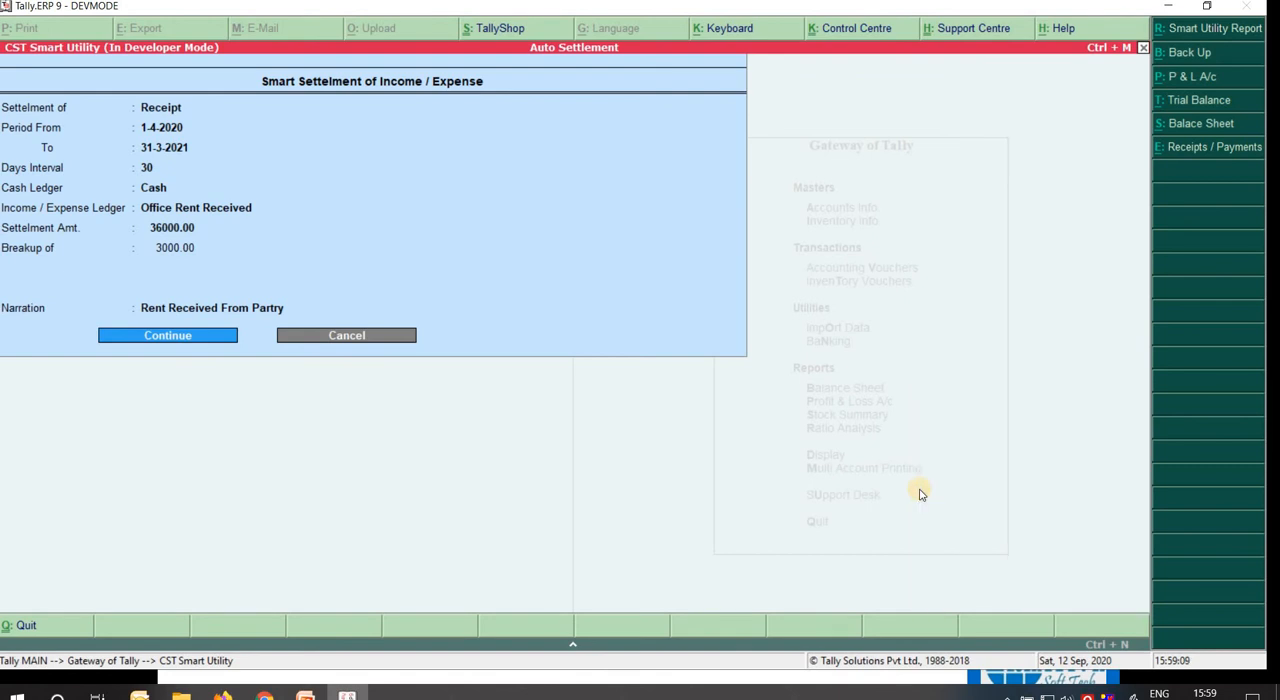
Open the Smart Utility Report and widen its period to all entries by leaving both dates blank.
click(1221, 30)
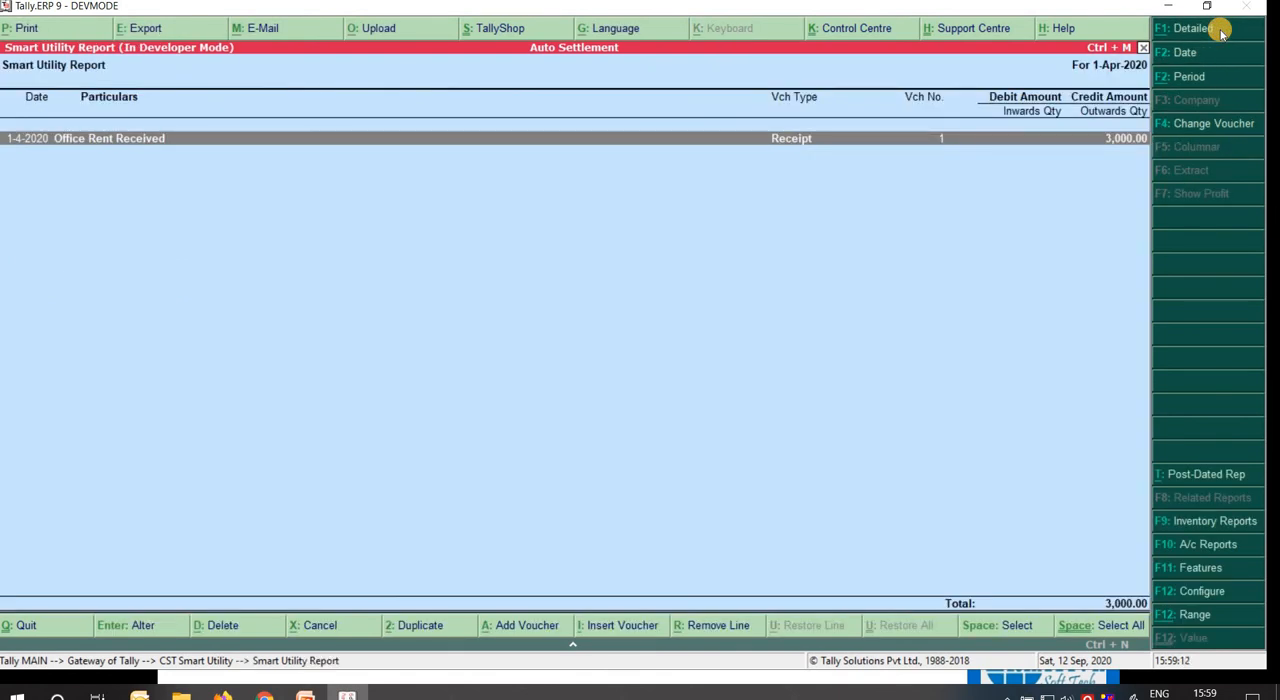
key(alt+F2)
key(space)
key(Return)
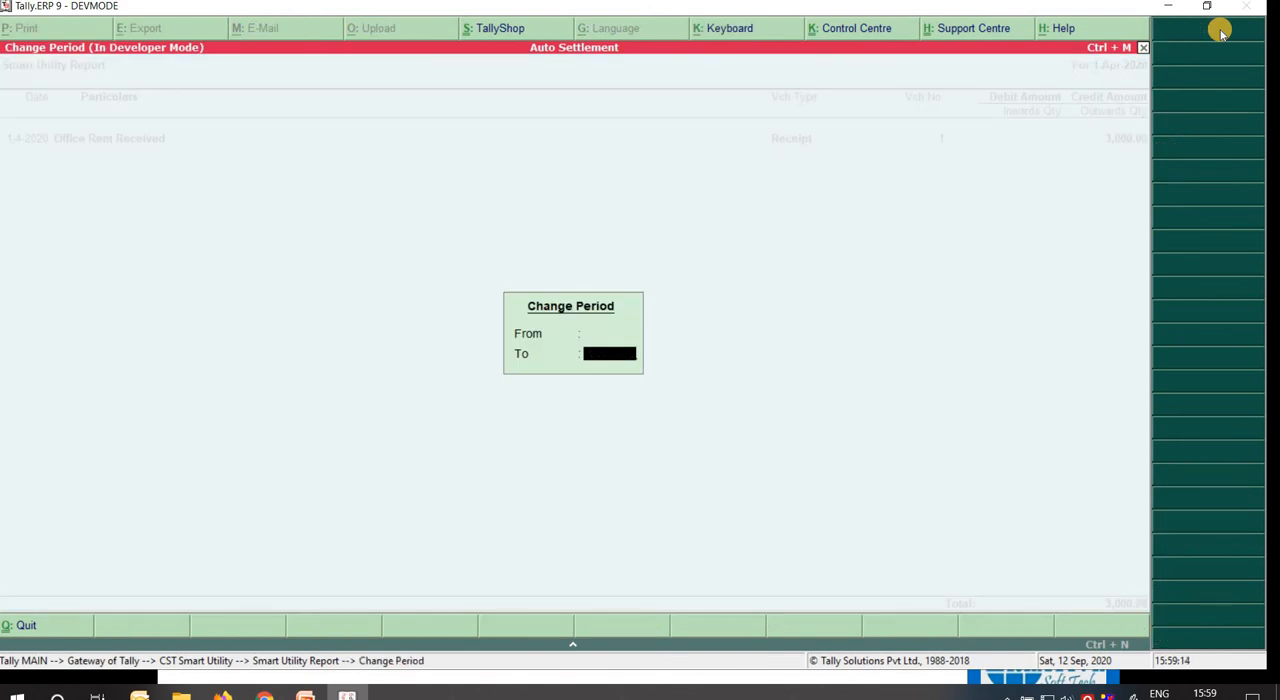
key(Return)
Review the dates, voucher numbers and amounts of the Office Rent Received receipts in the report.
key(Down)
key(Down)
key(Down)
key(Down)
key(Down)
key(Down)
key(Down)
key(Down)
key(Down)
key(Down)
key(Down)
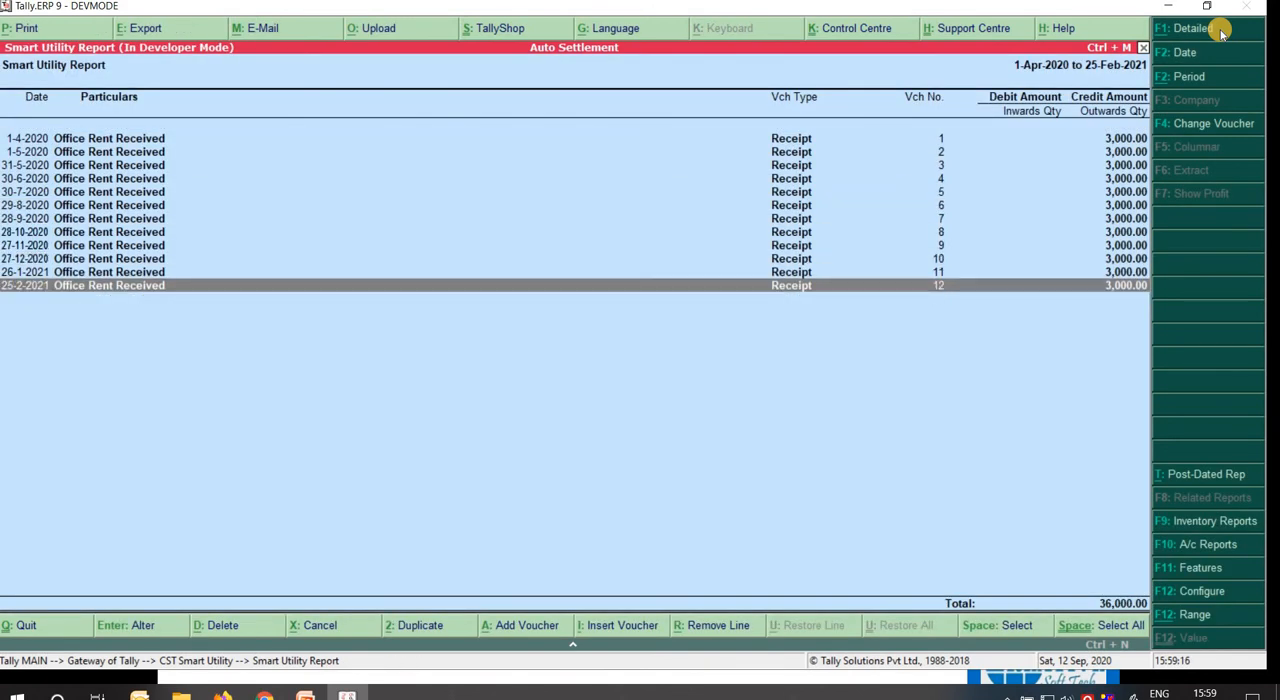
key(Up)
key(Up)
key(Up)
key(Up)
key(Up)
key(Up)
key(Up)
key(Up)
key(Up)
key(Up)
key(Up)
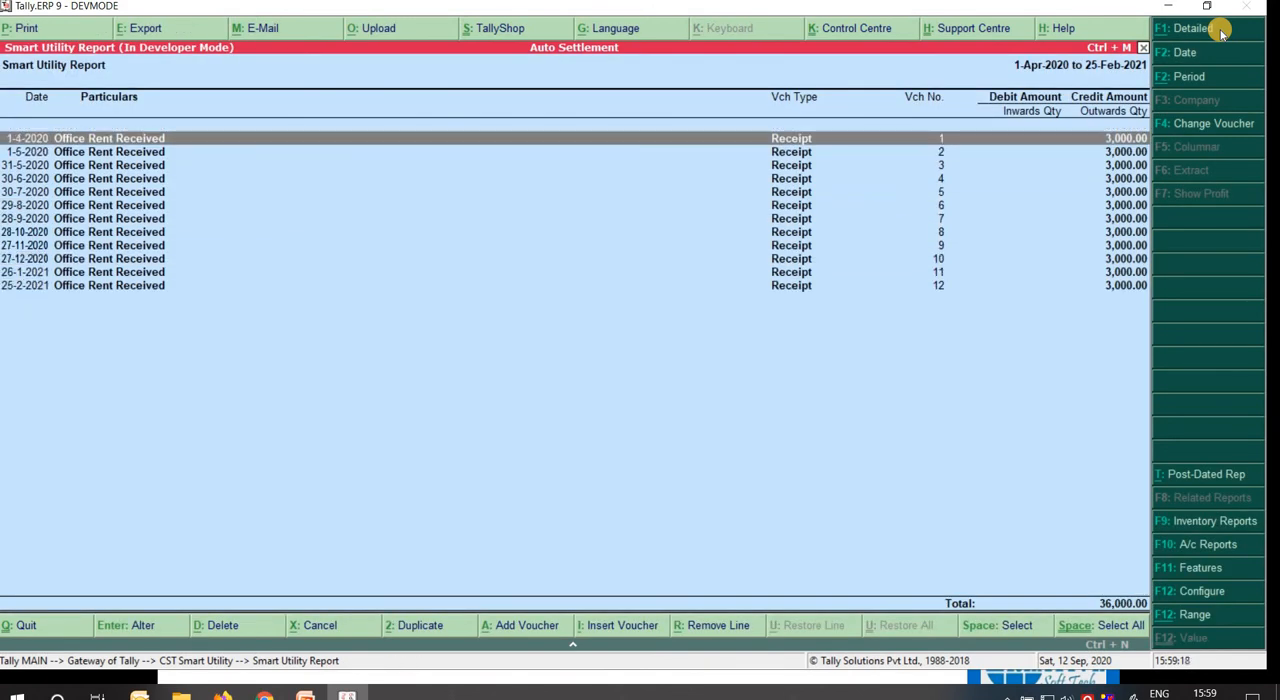
key(Down)
key(Down)
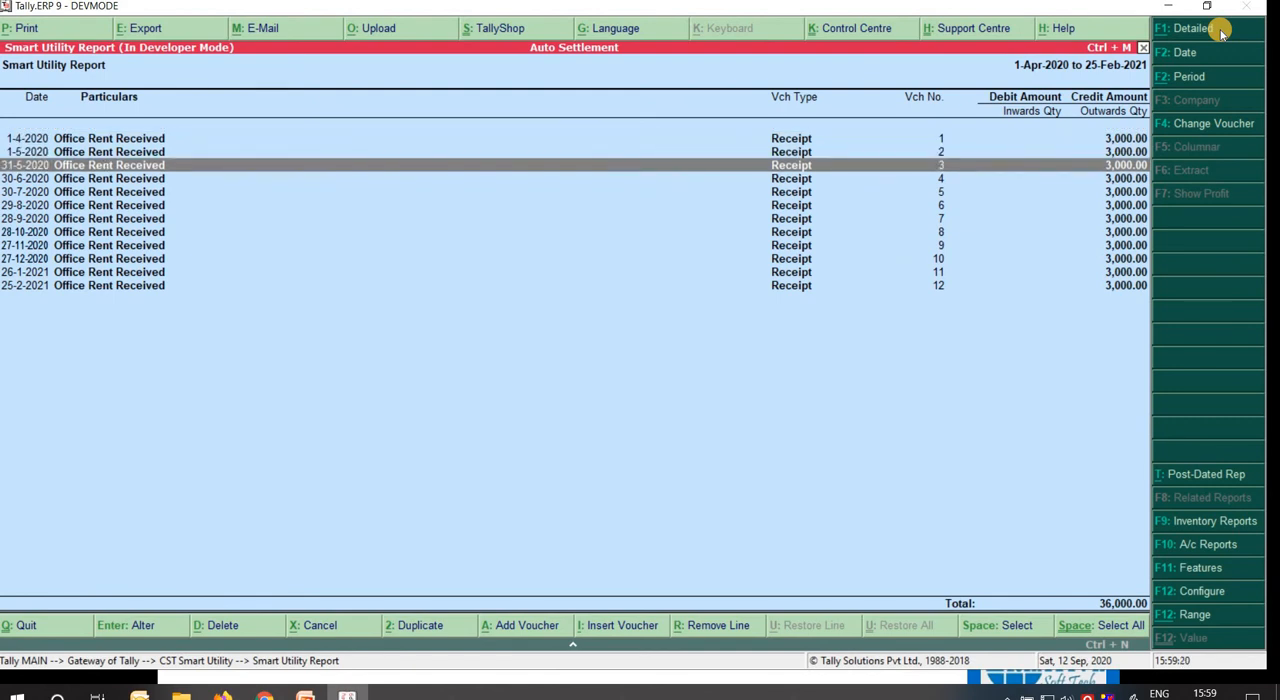
key(Down)
key(Down)
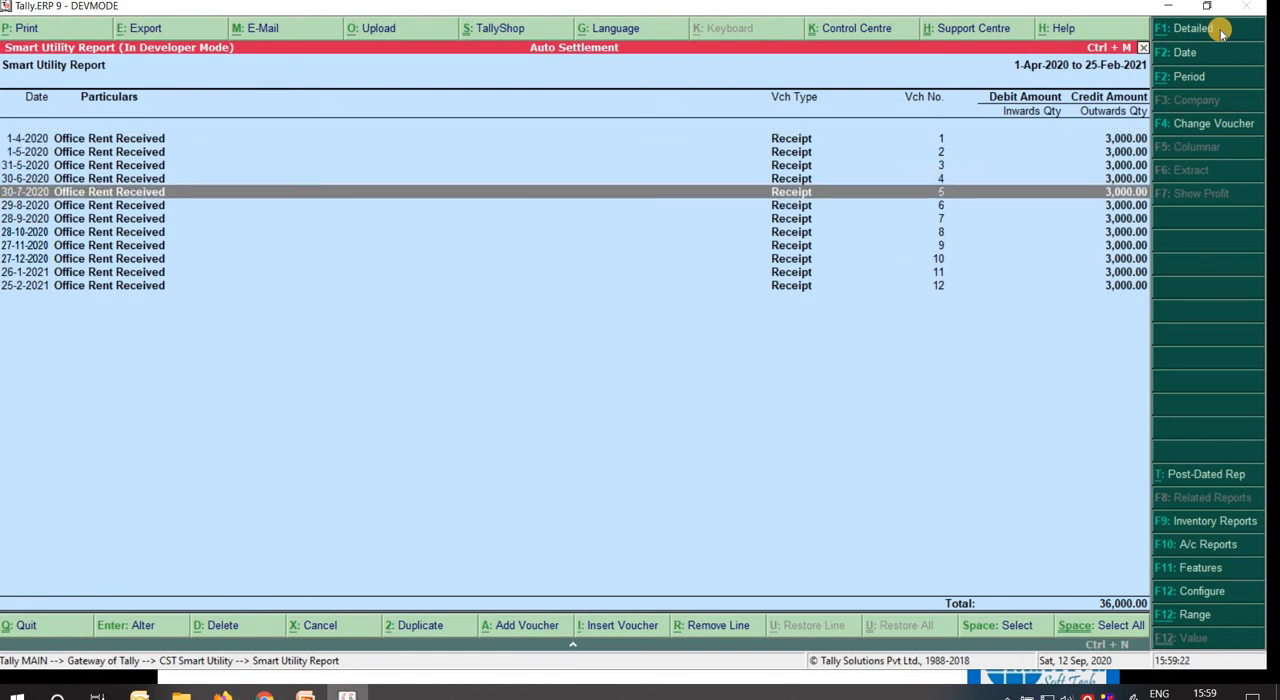
key(Down)
key(Down)
key(Down)
key(Down)
key(Down)
key(Down)
key(Down)
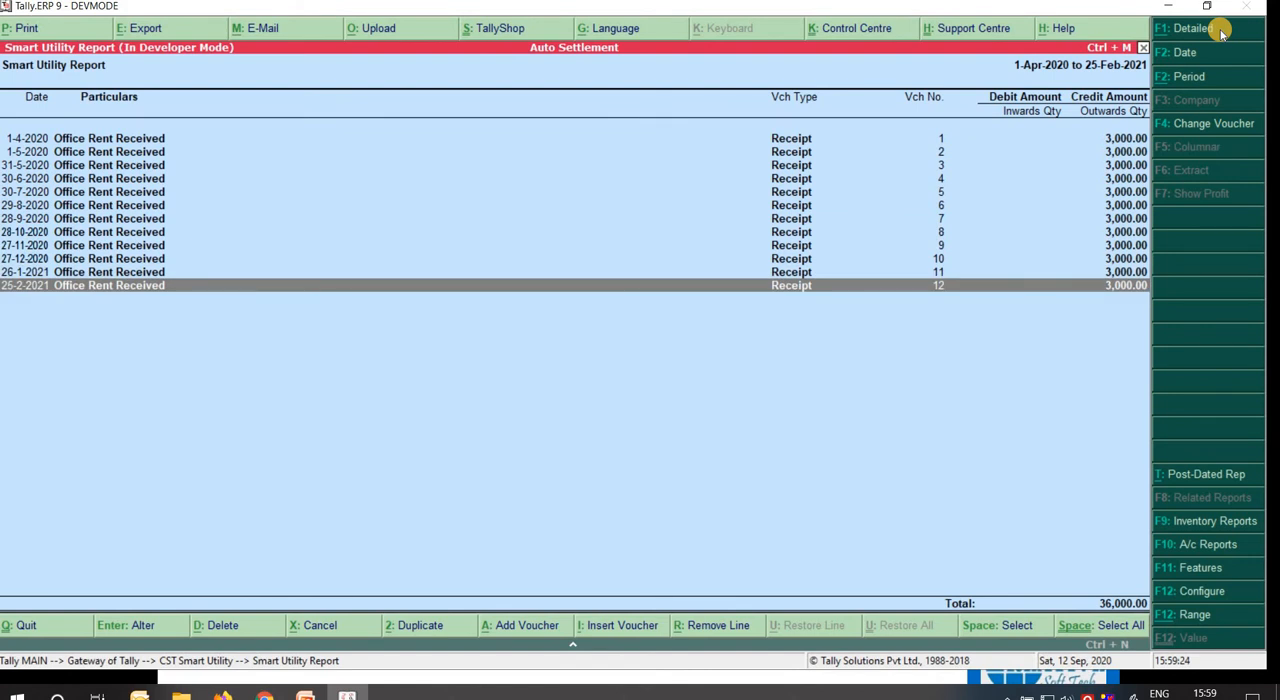
key(Up)
key(Up)
key(Up)
key(Up)
key(Up)
key(Up)
key(Up)
key(Up)
key(Up)
key(Up)
key(Up)
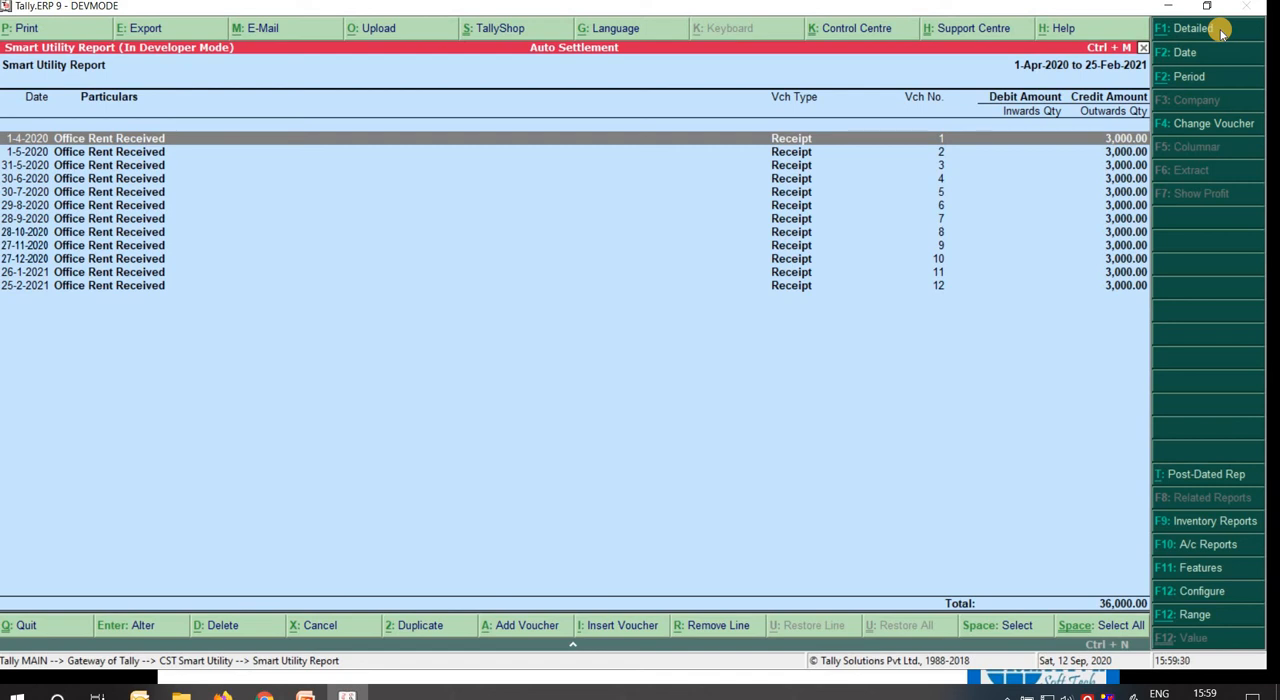
Reopen the Smart Utility Report and widen its period to all entries by leaving both dates blank.
key(Escape)
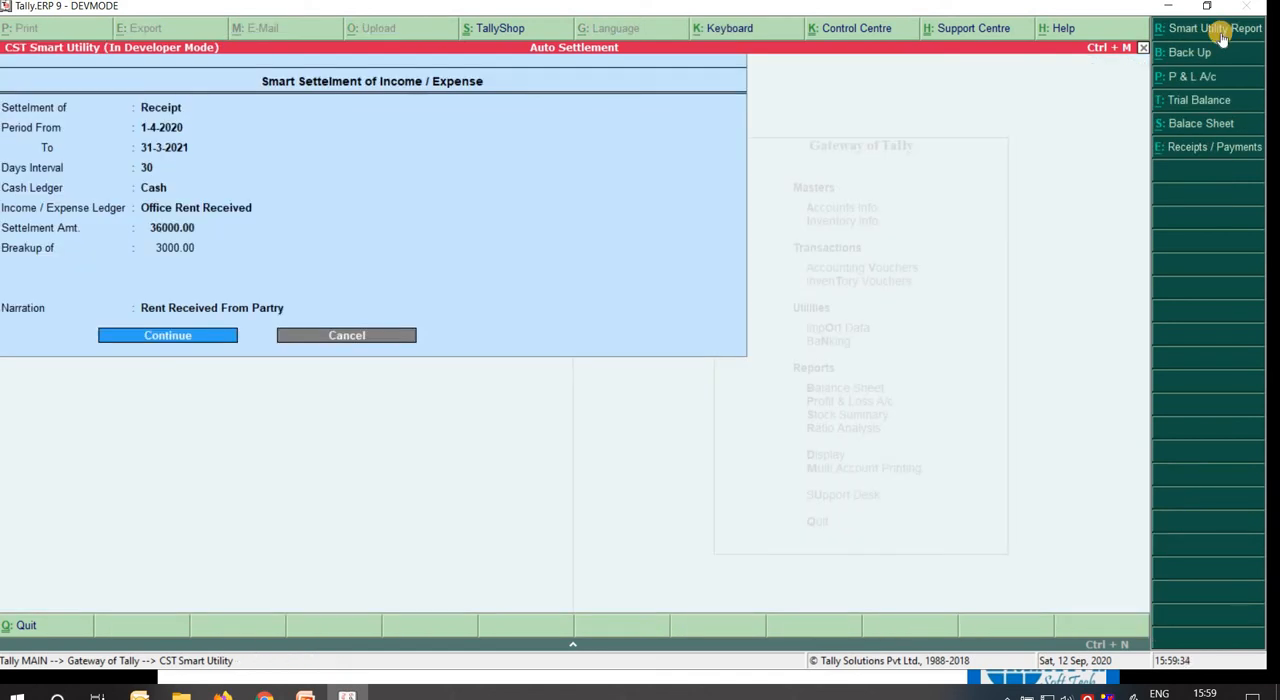
click(1218, 33)
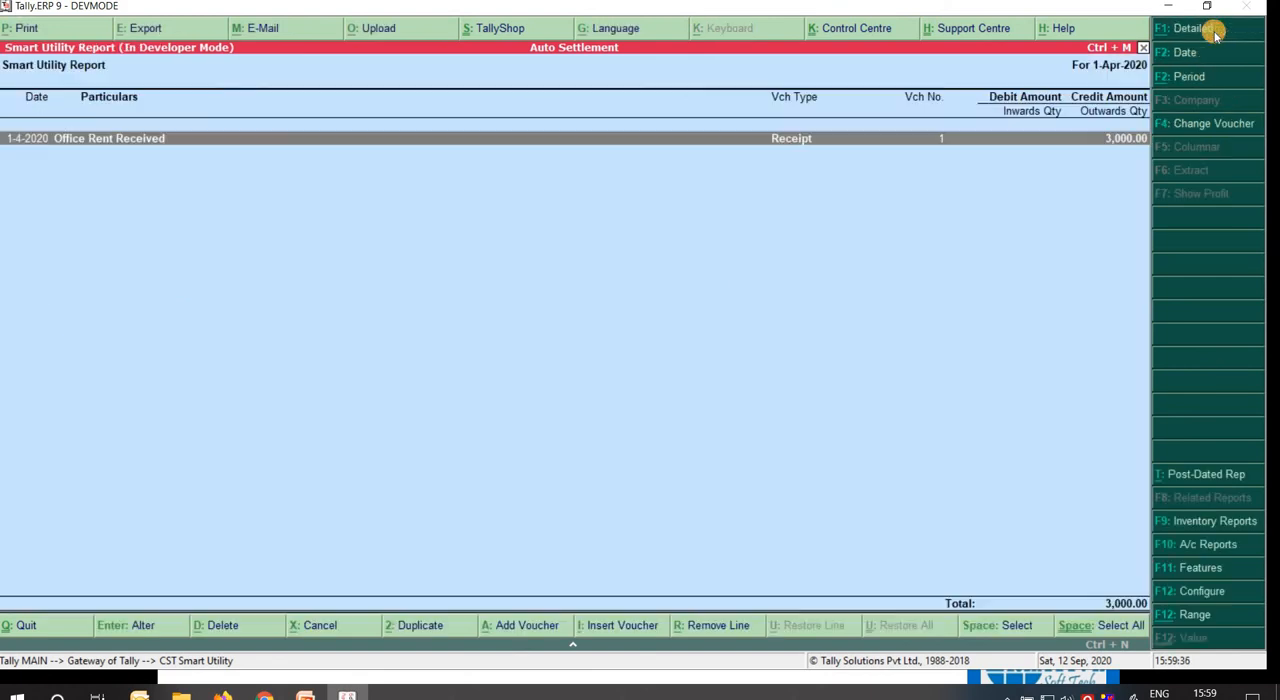
key(alt+F2)
key(BackSpace)
key(Return)
key(BackSpace)
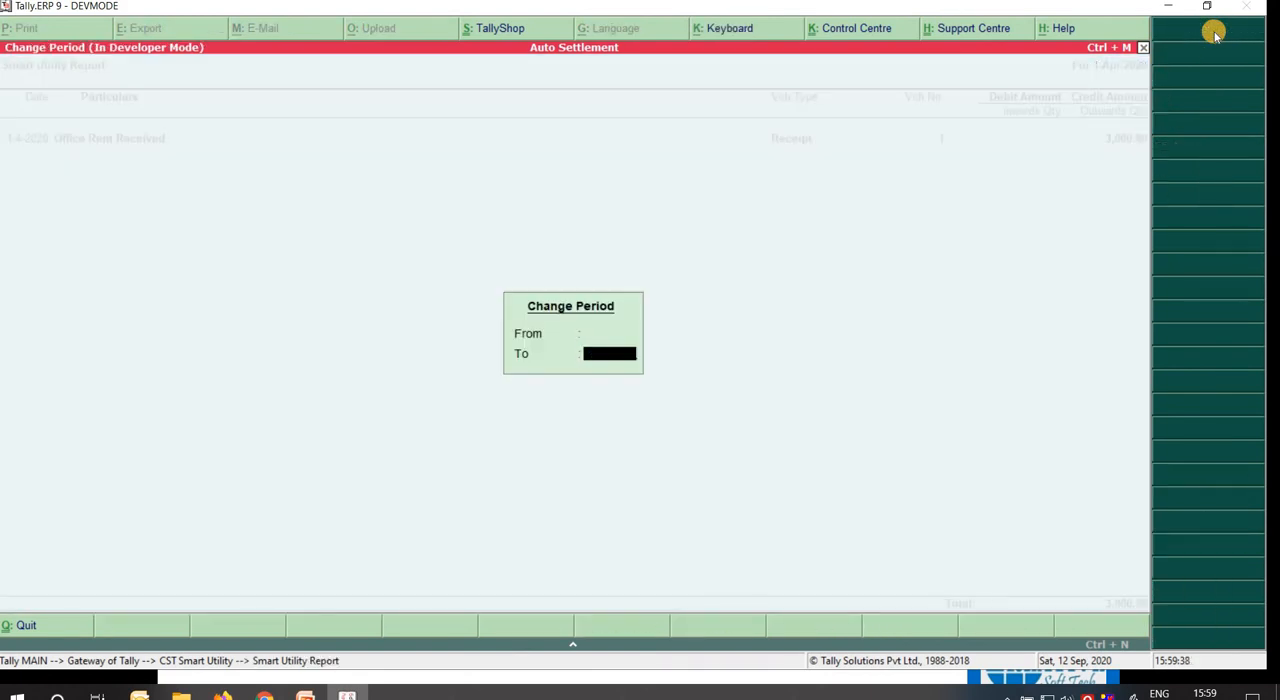
key(Return)
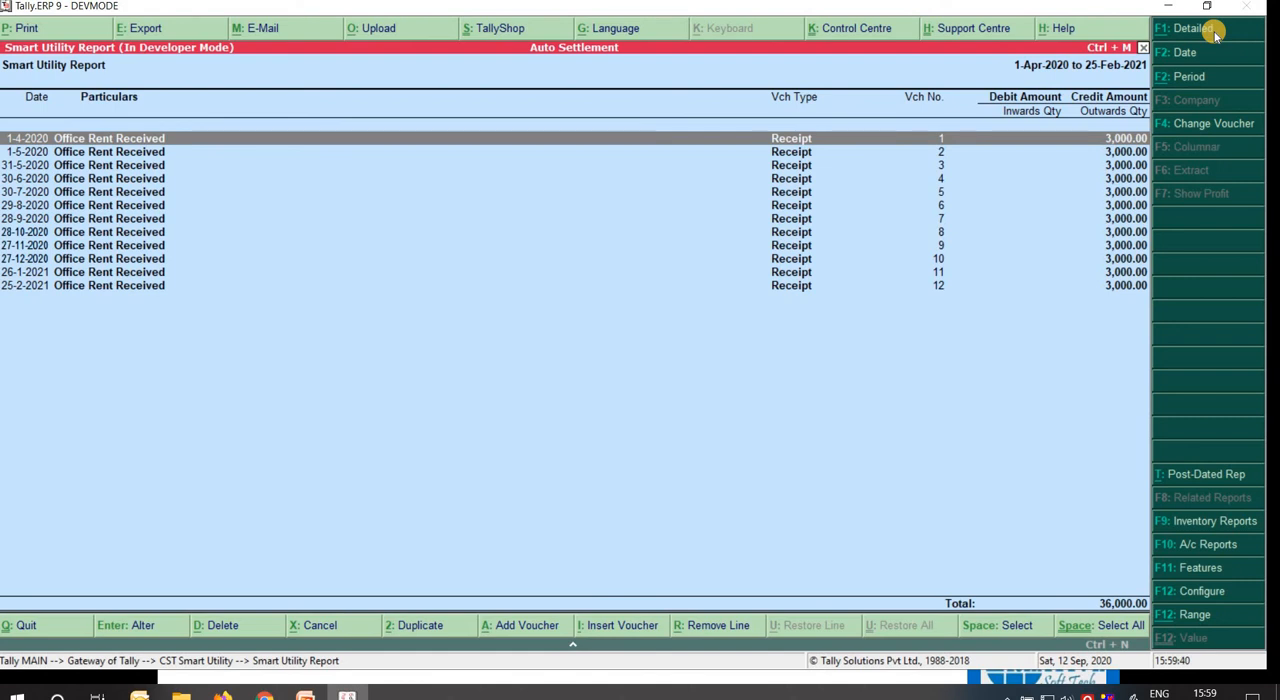
View the first Office Rent Received receipt voucher from the report, then quit it and return to the settlement form.
key(Return)
key(Escape)
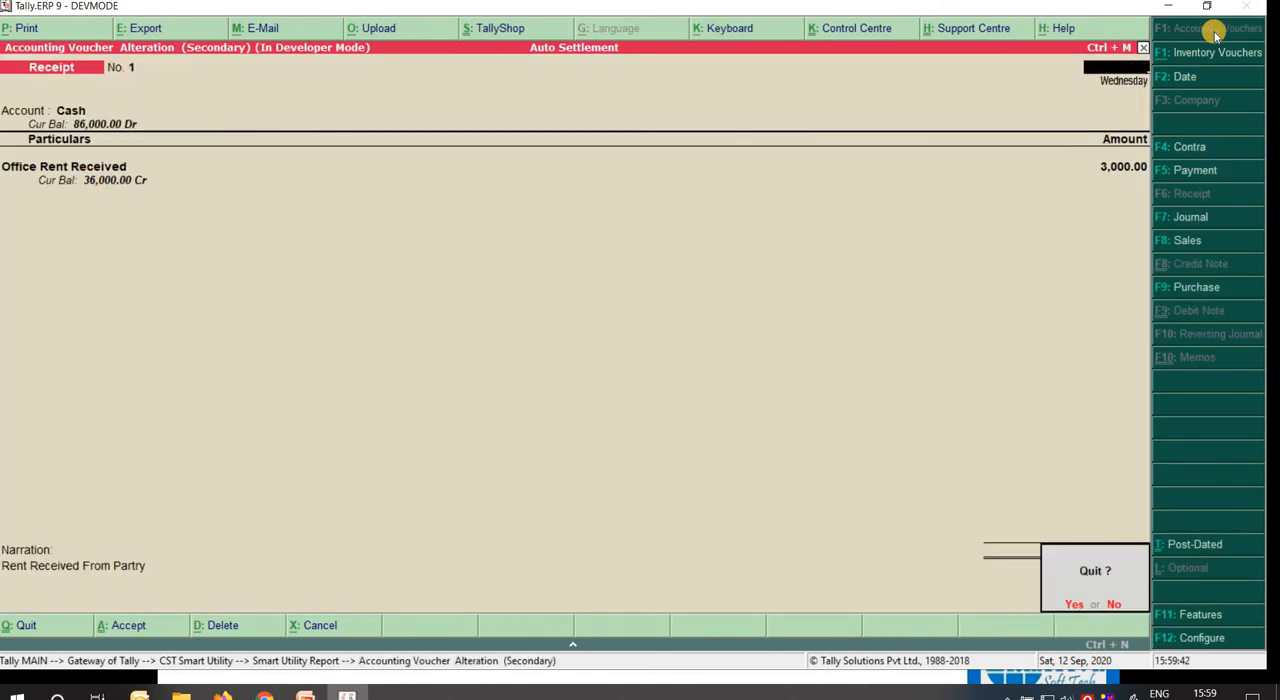
key(y)
key(Down)
key(Escape)
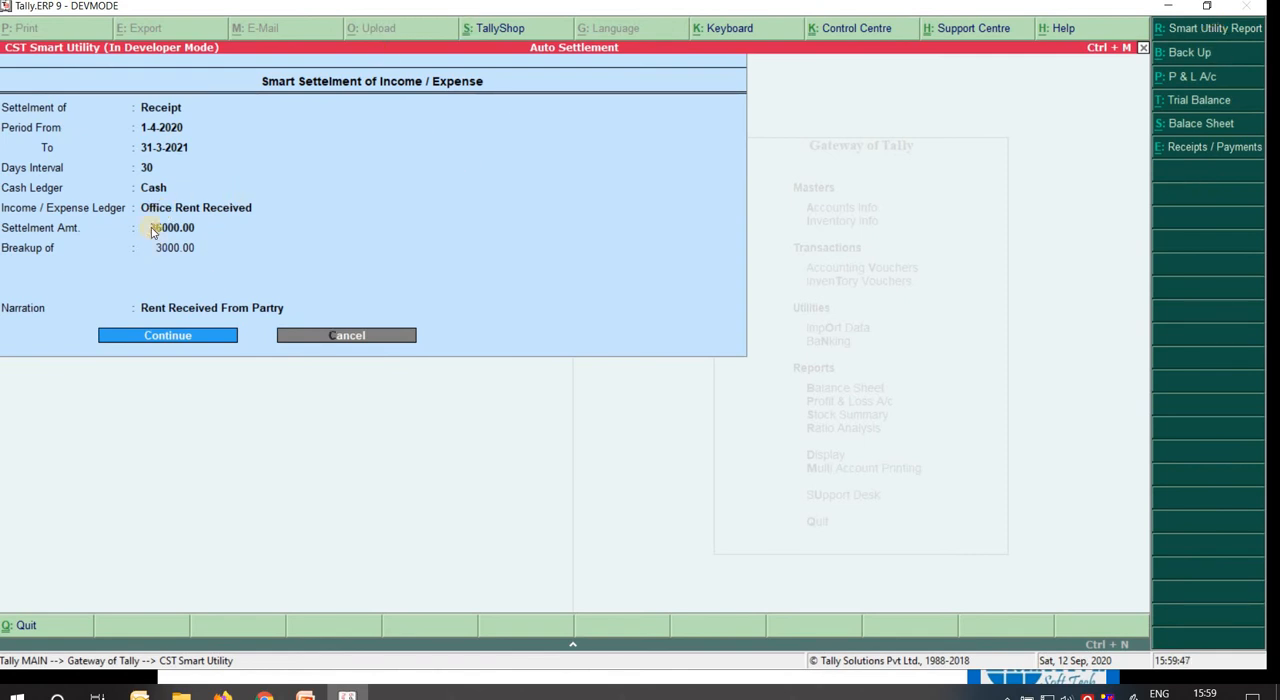
Change the settlement type to Payment in the smart settlement form.
key(Right)
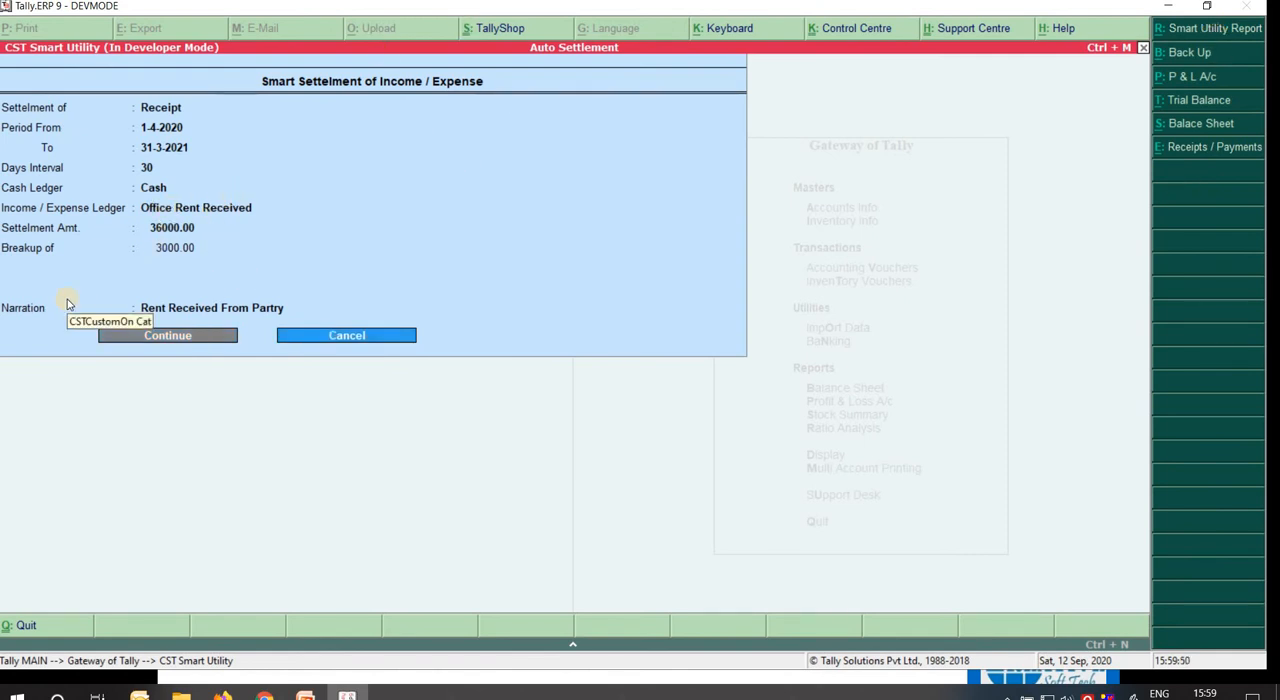
key(Up)
key(Up)
key(Up)
key(Up)
key(Up)
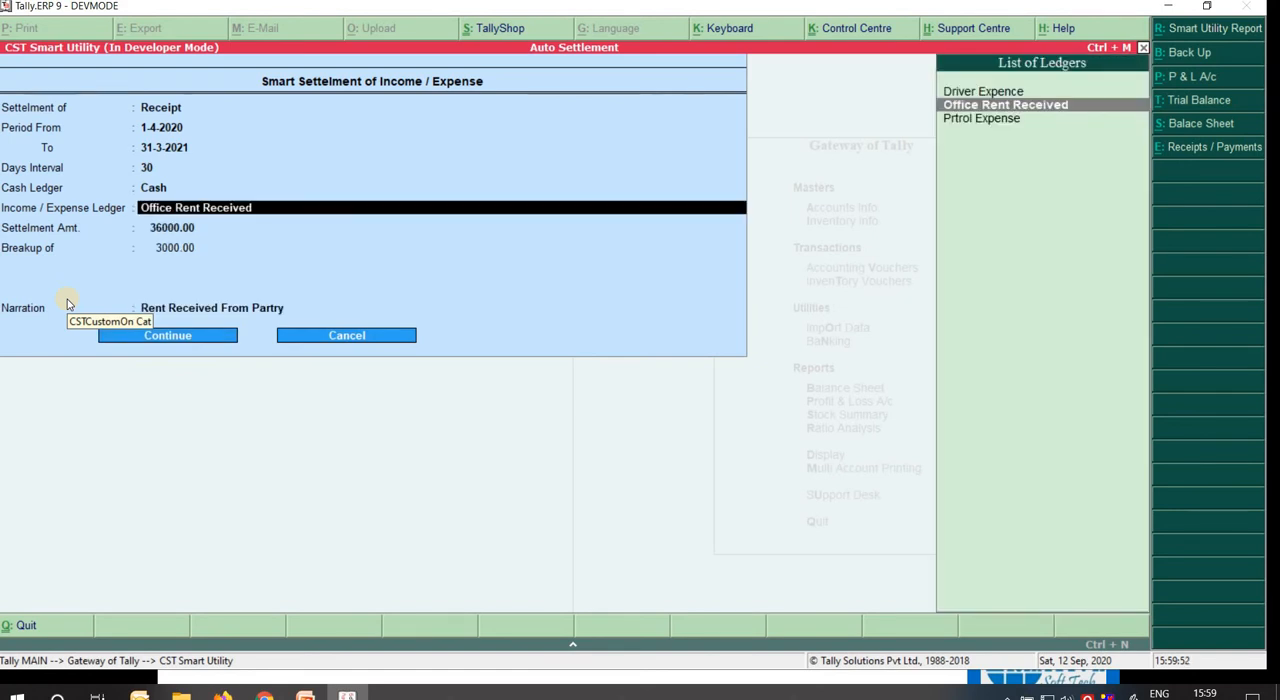
key(Up)
key(Up)
key(Up)
key(Up)
key(Up)
key(Up)
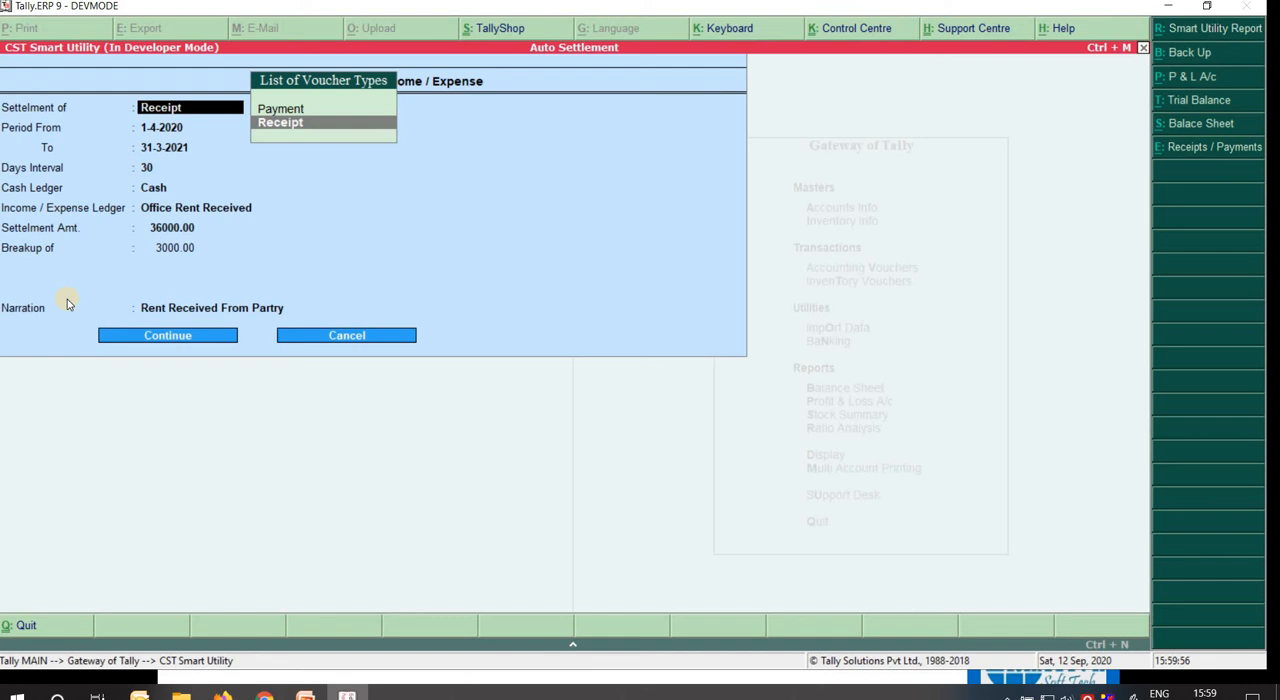
key(Up)
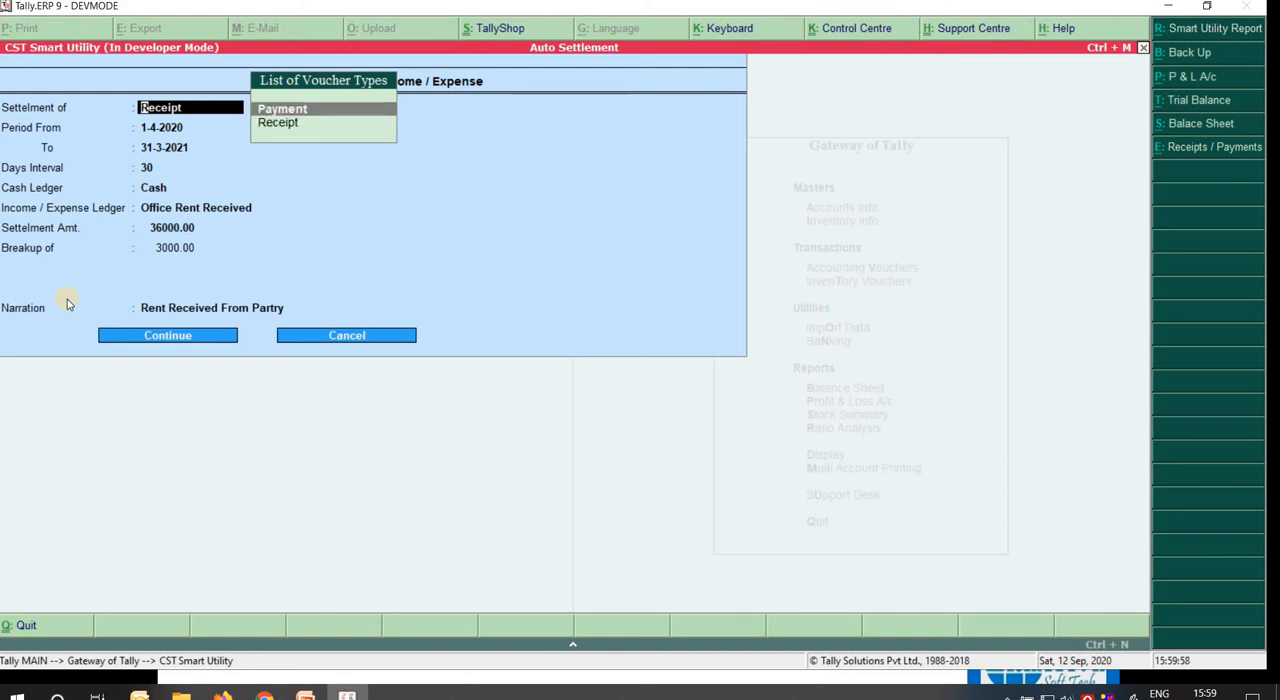
key(Return)
key(Return)
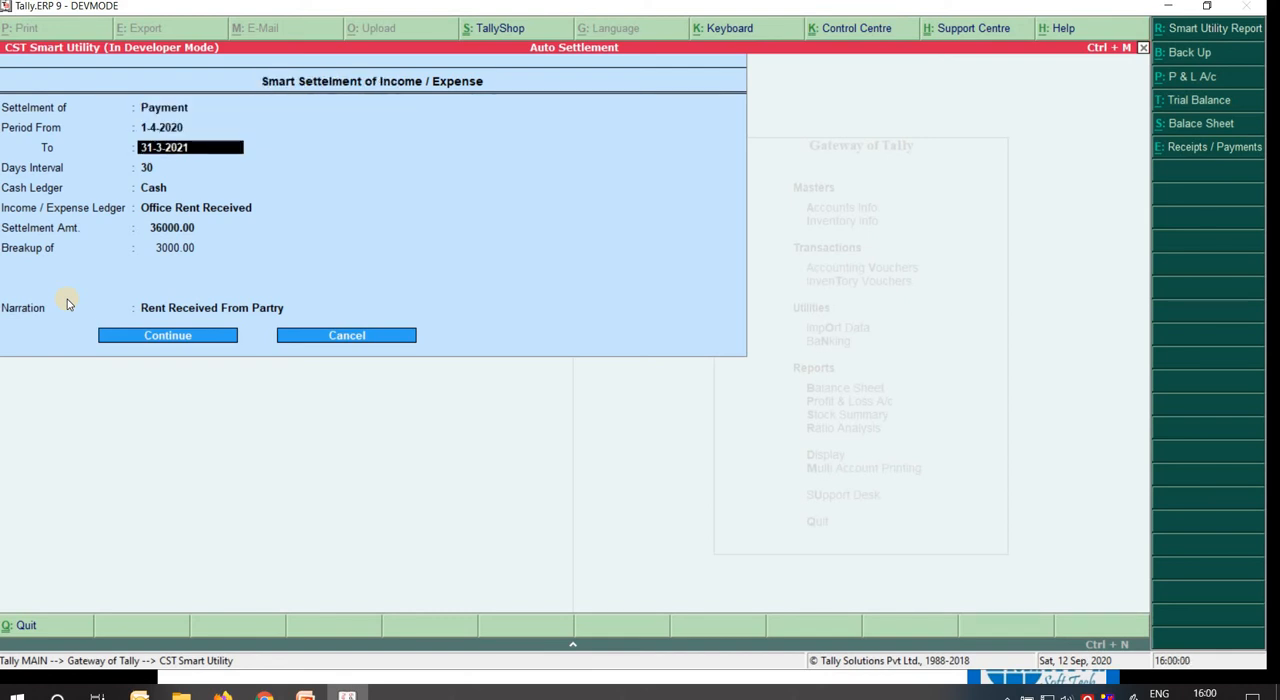
Keep the period start at 1-4-2020, set its end to 30-4-2020 and the days interval to 10.
text(30)
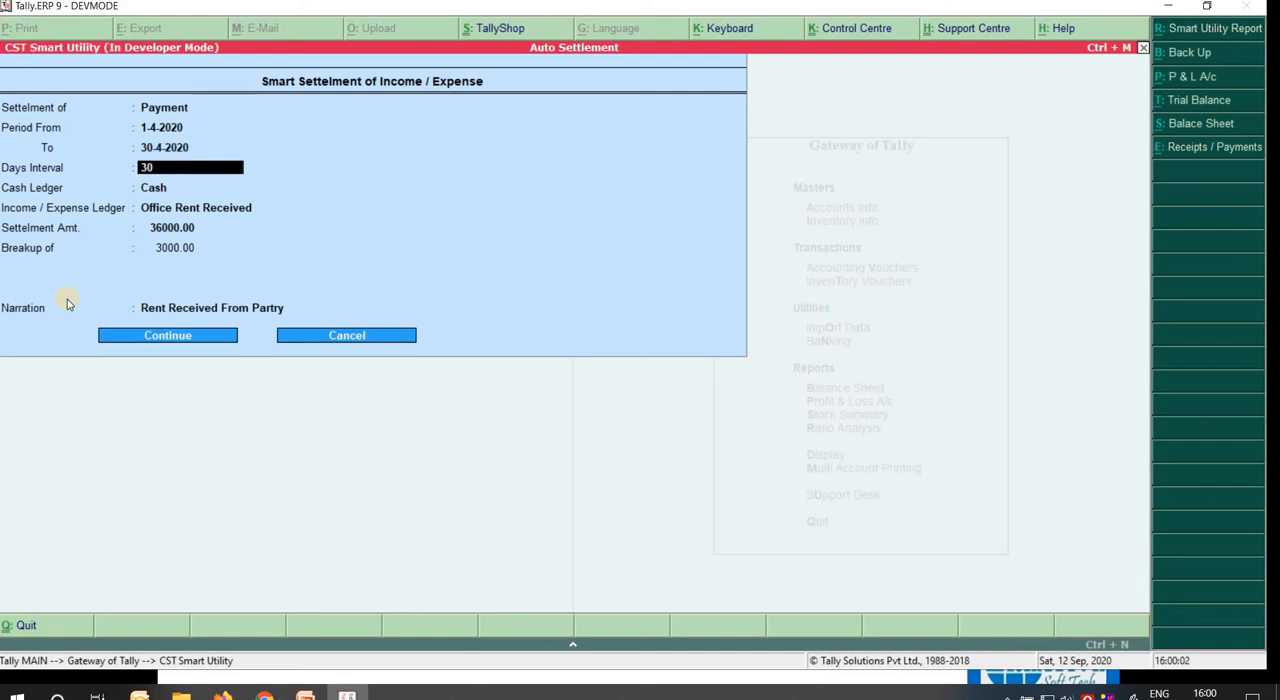
key(Return)
text(10)
key(Return)
Keep the Cash ledger, choose Prtrol Expense as the expense ledger and set the settlement amount to 5000.
key(Return)
key(Down)
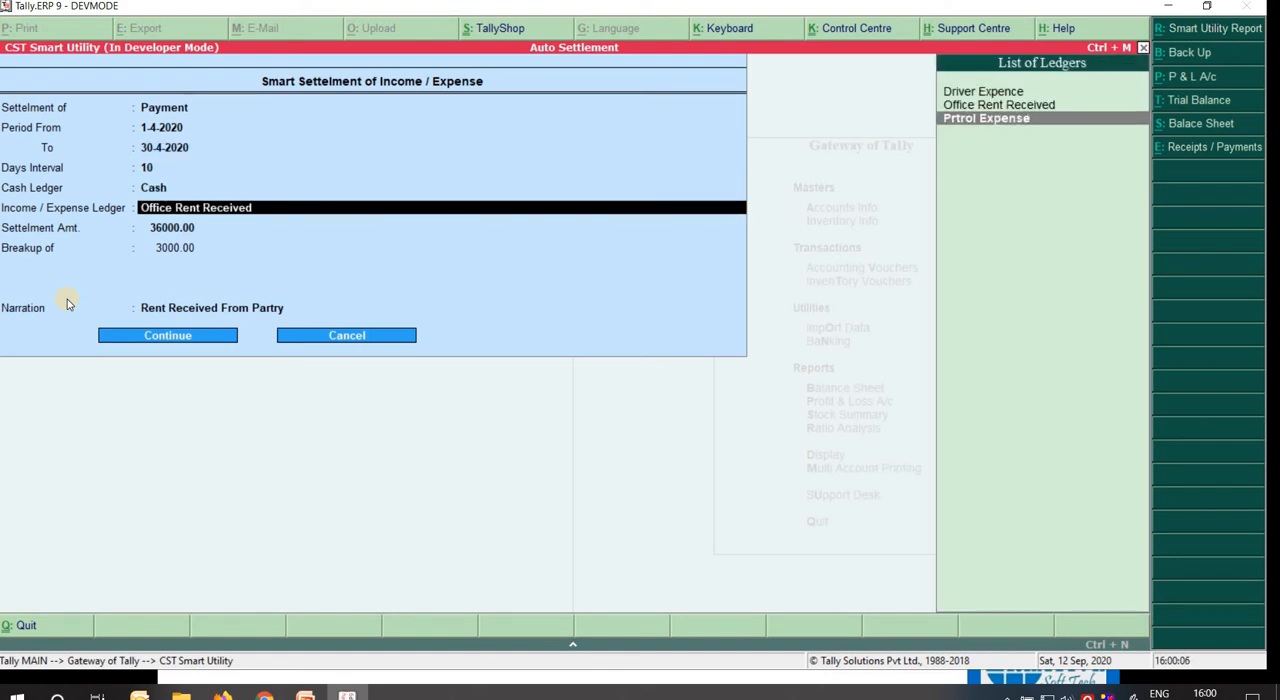
key(Return)
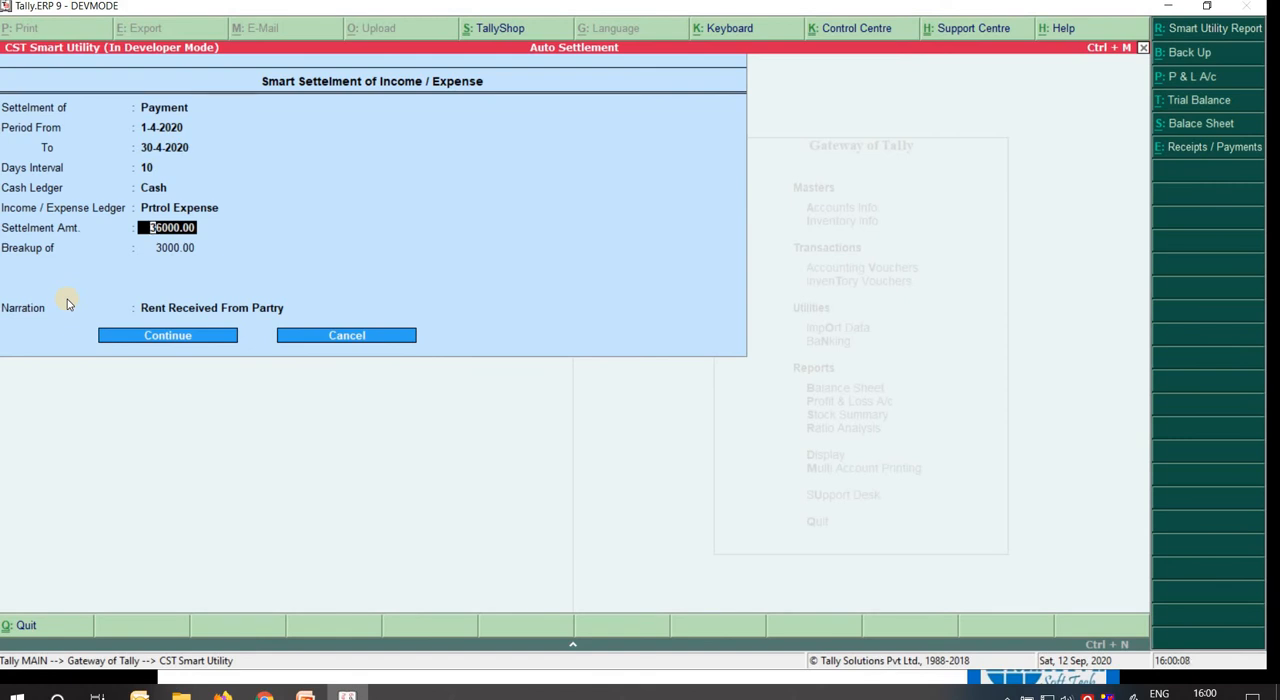
text(5000)
key(Return)
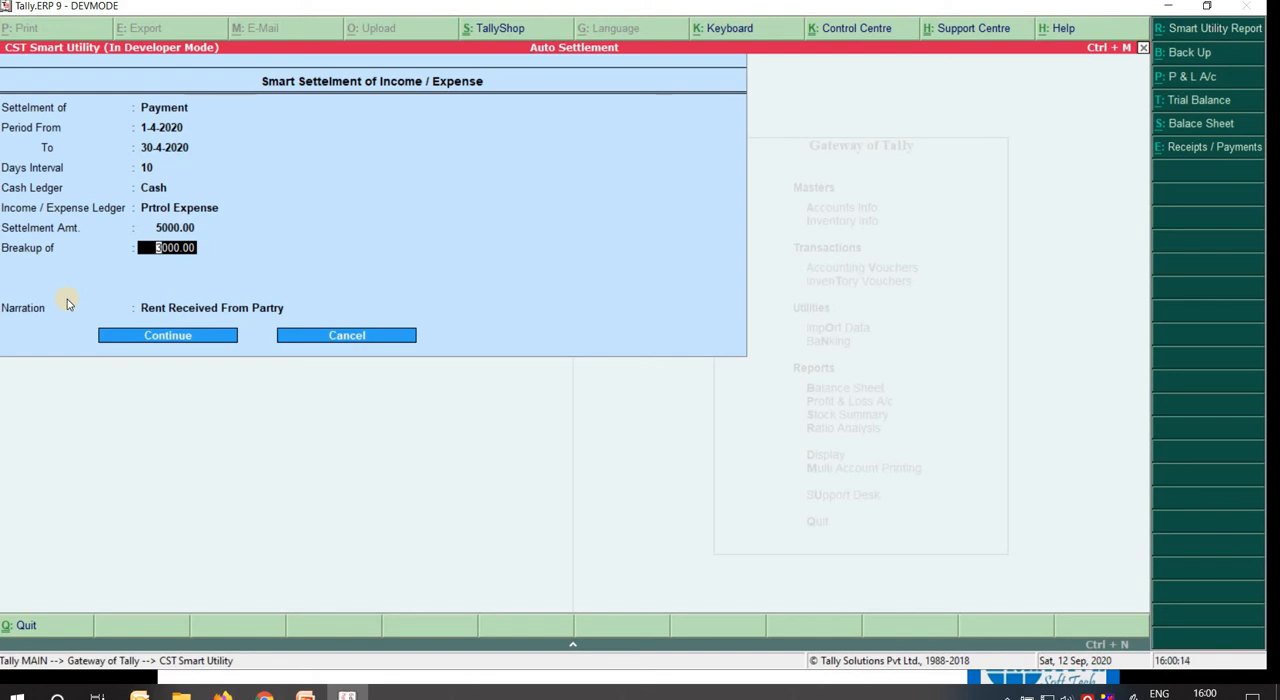
Break the settlement amount up into 2500, 500 and 2000.
text(1)
key(BackSpace)
text(2500)
key(Return)
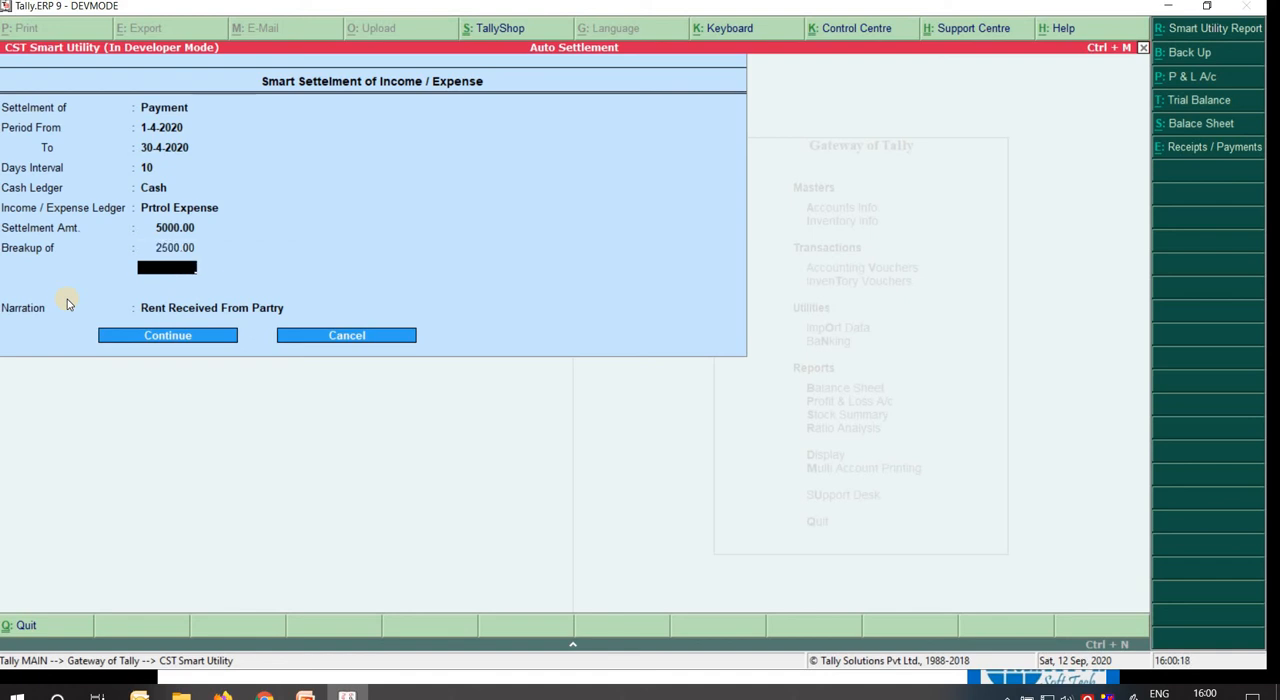
text(500)
key(Return)
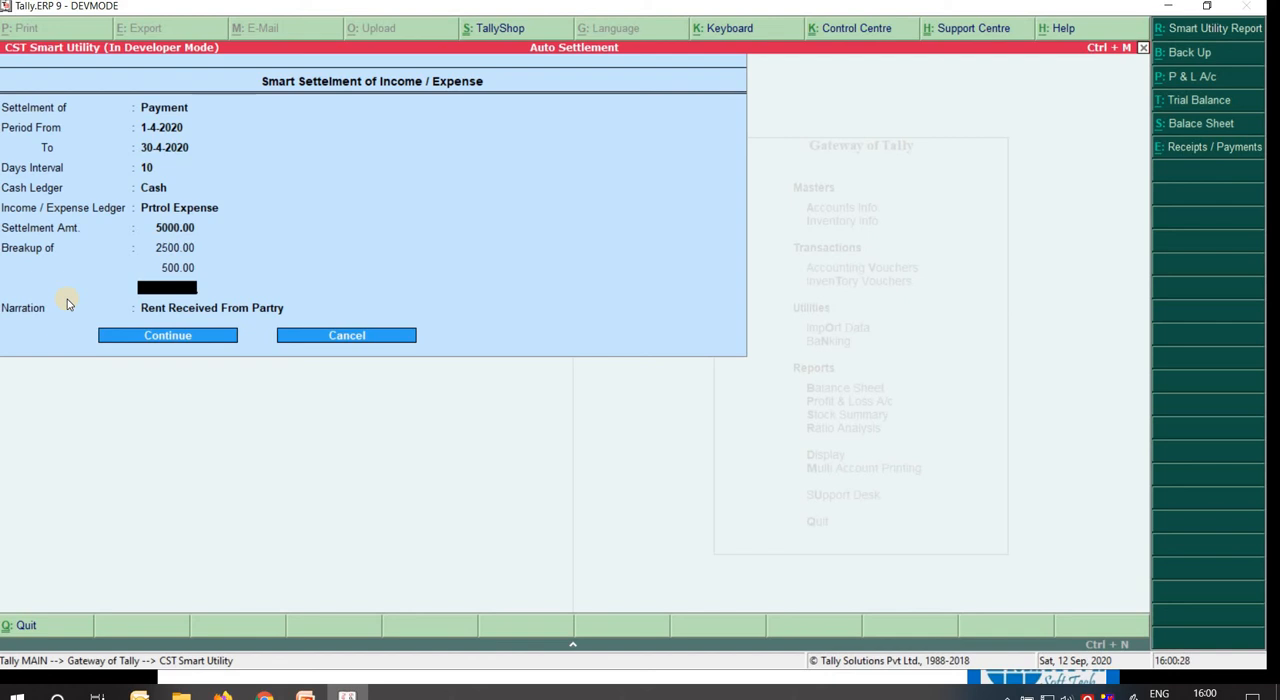
text(2000)
key(Return)
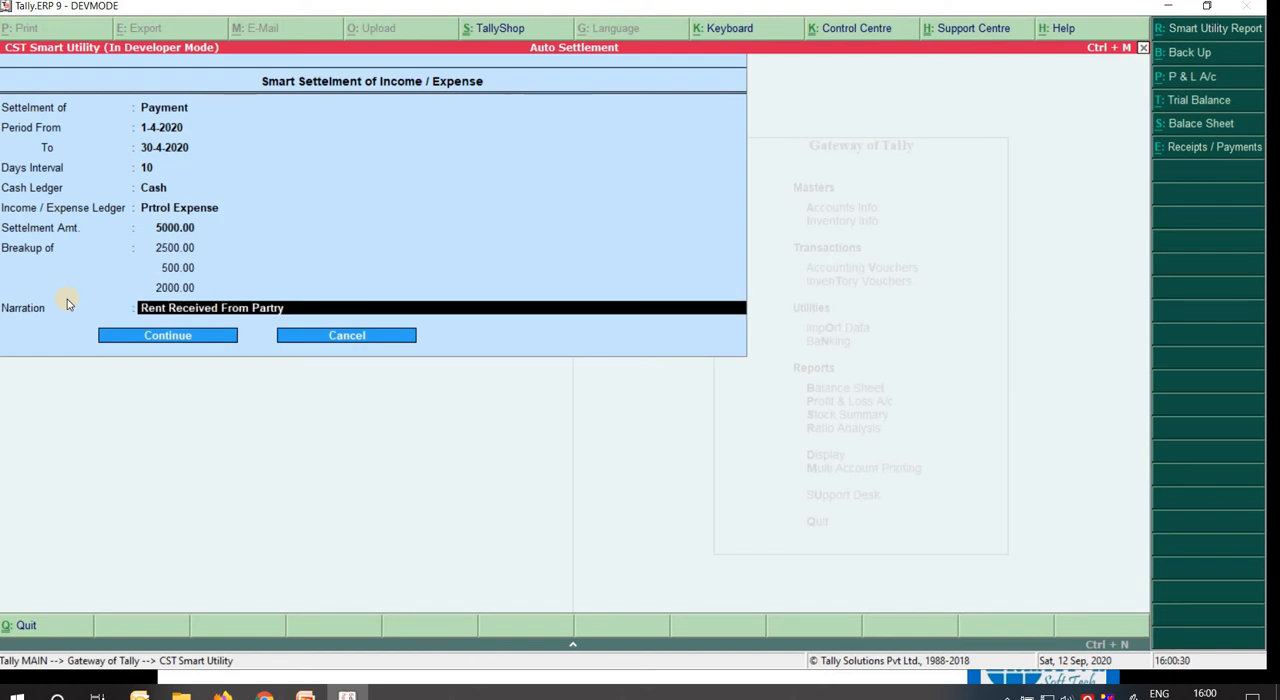
key(BackSpace)
text(3000)
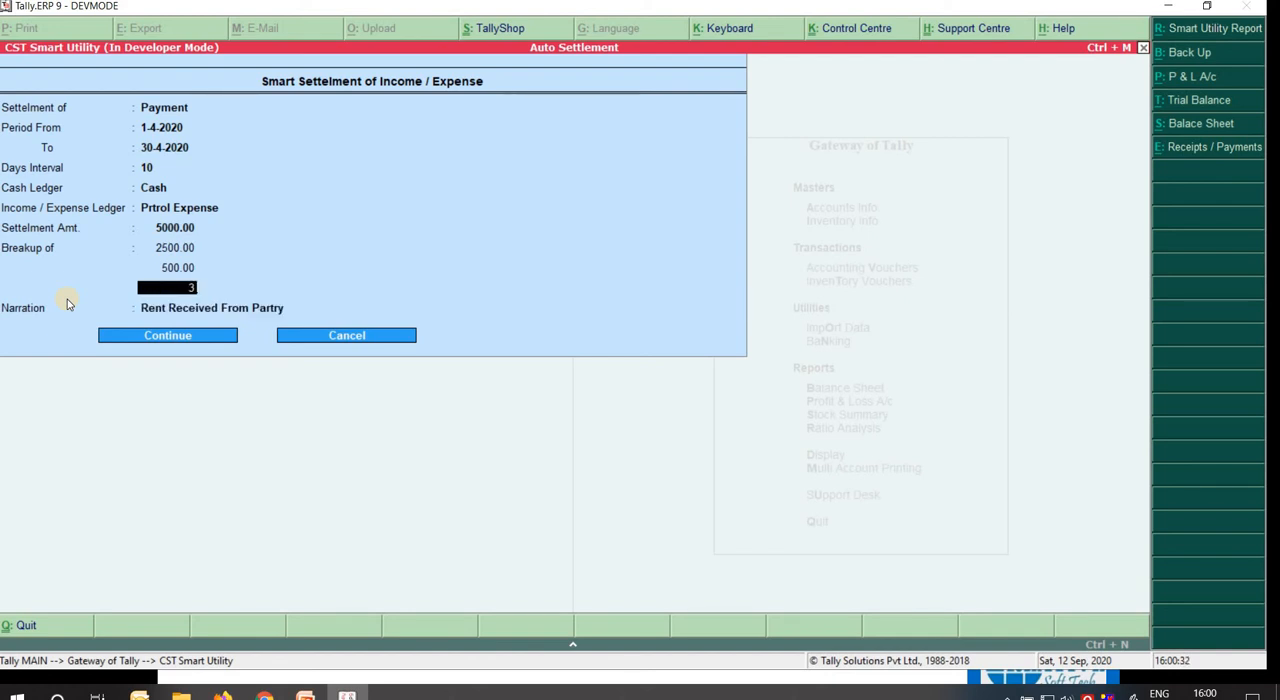
key(BackSpace)
key(BackSpace)
key(BackSpace)
key(BackSpace)
text(2000)
key(Return)
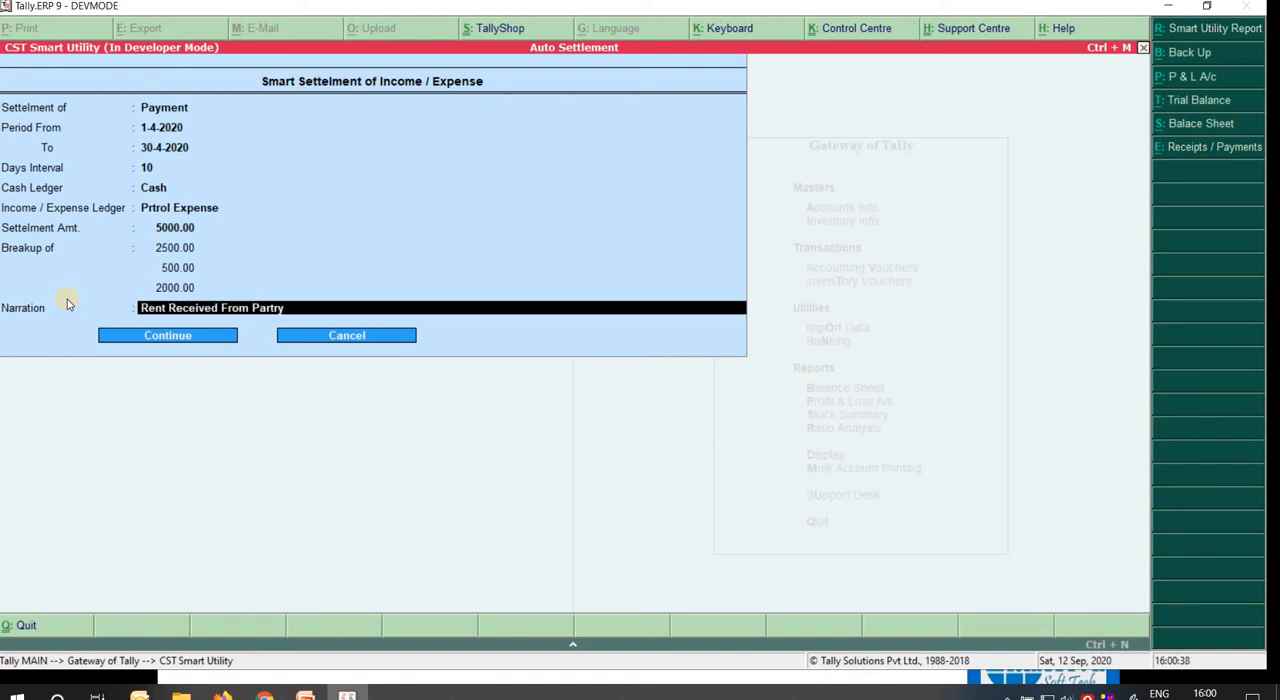
Replace the narration with "Petrol Expense Paid to EMP : A".
text(Per)
key(BackSpace)
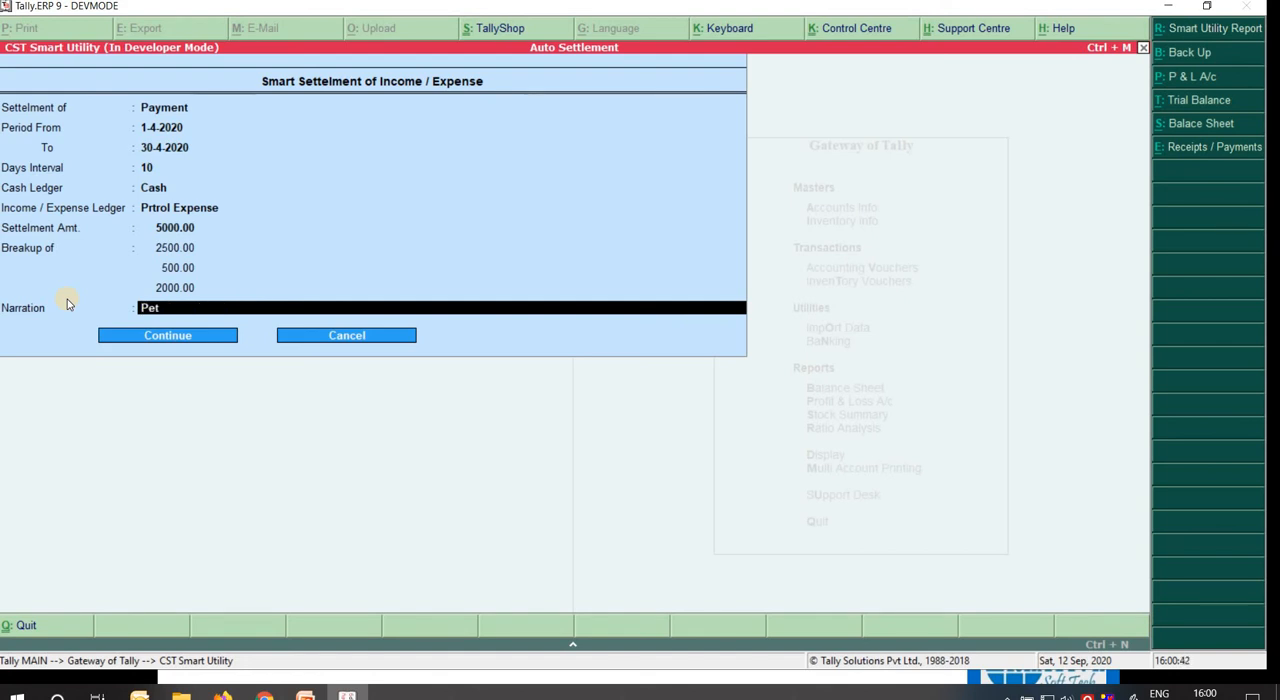
text(trol Expense Paid to EMP)
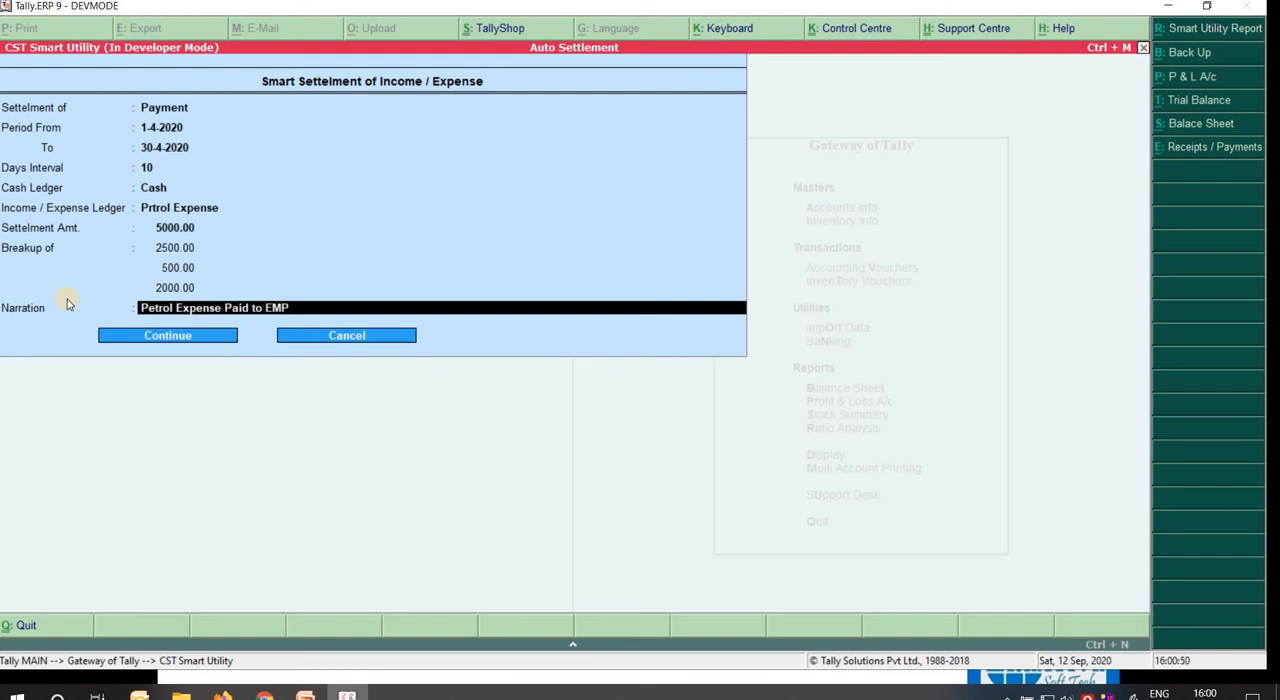
text( : A)
key(Return)
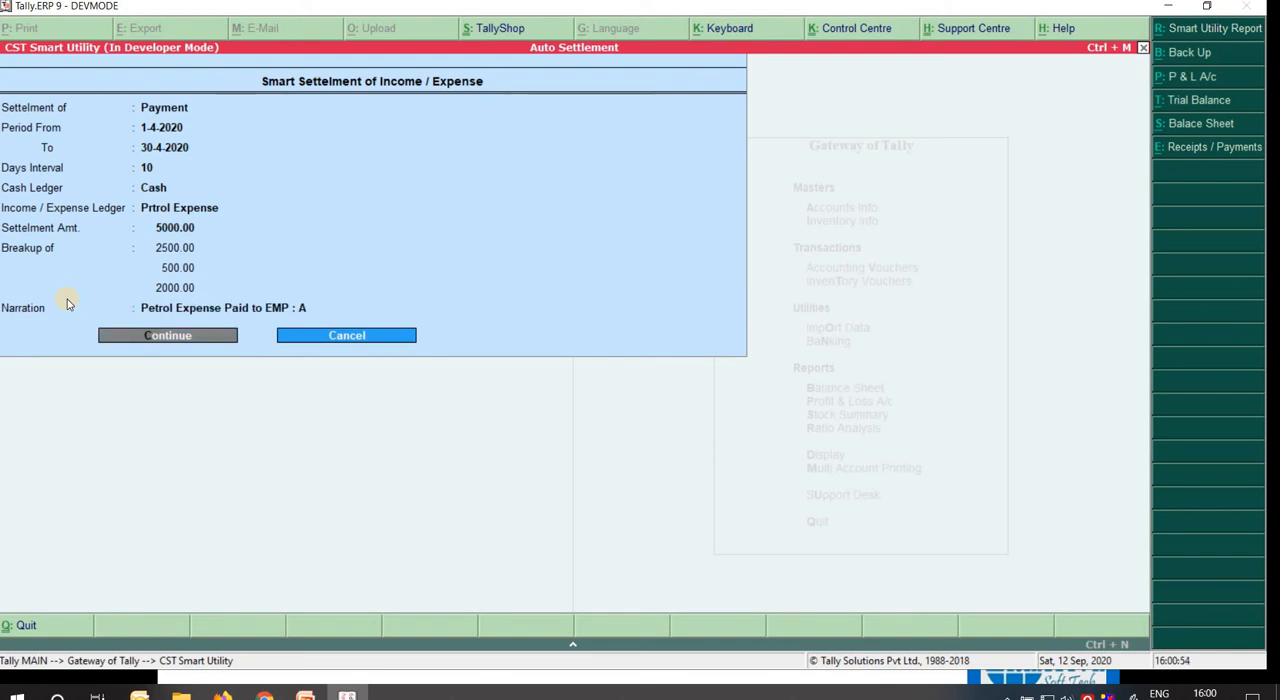
Continue without taking a backup and run the smart settlement of payments.
key(Return)
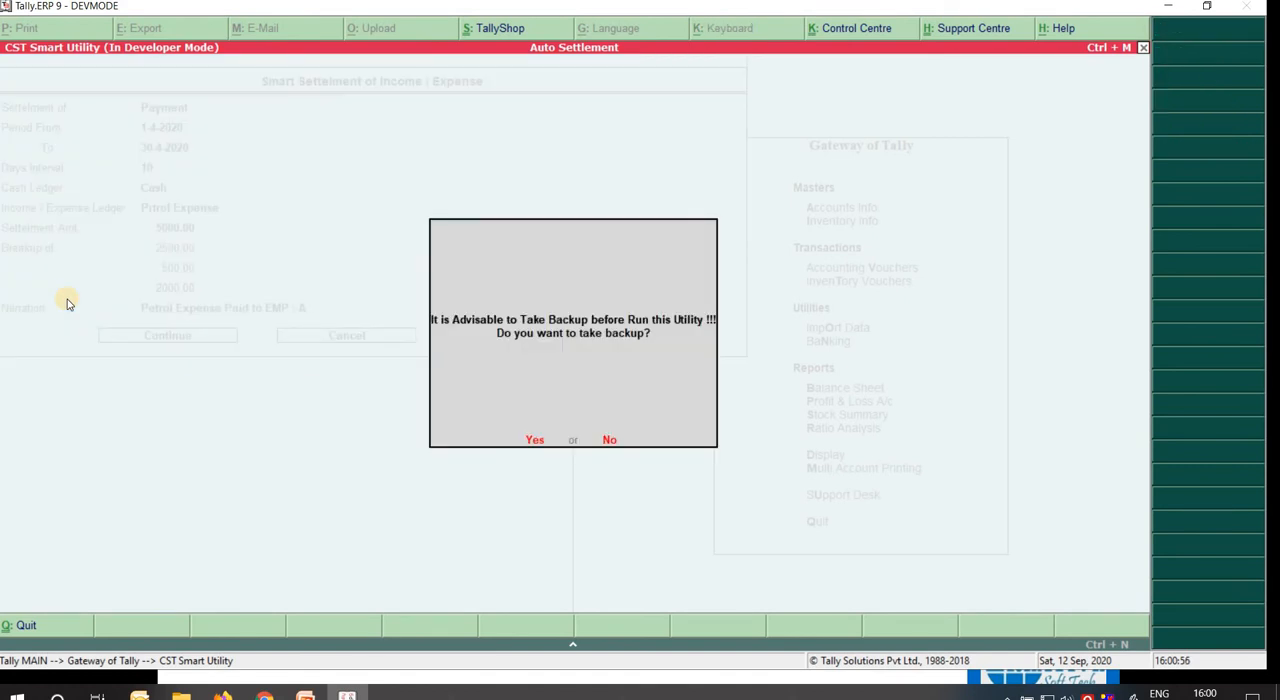
key(n)
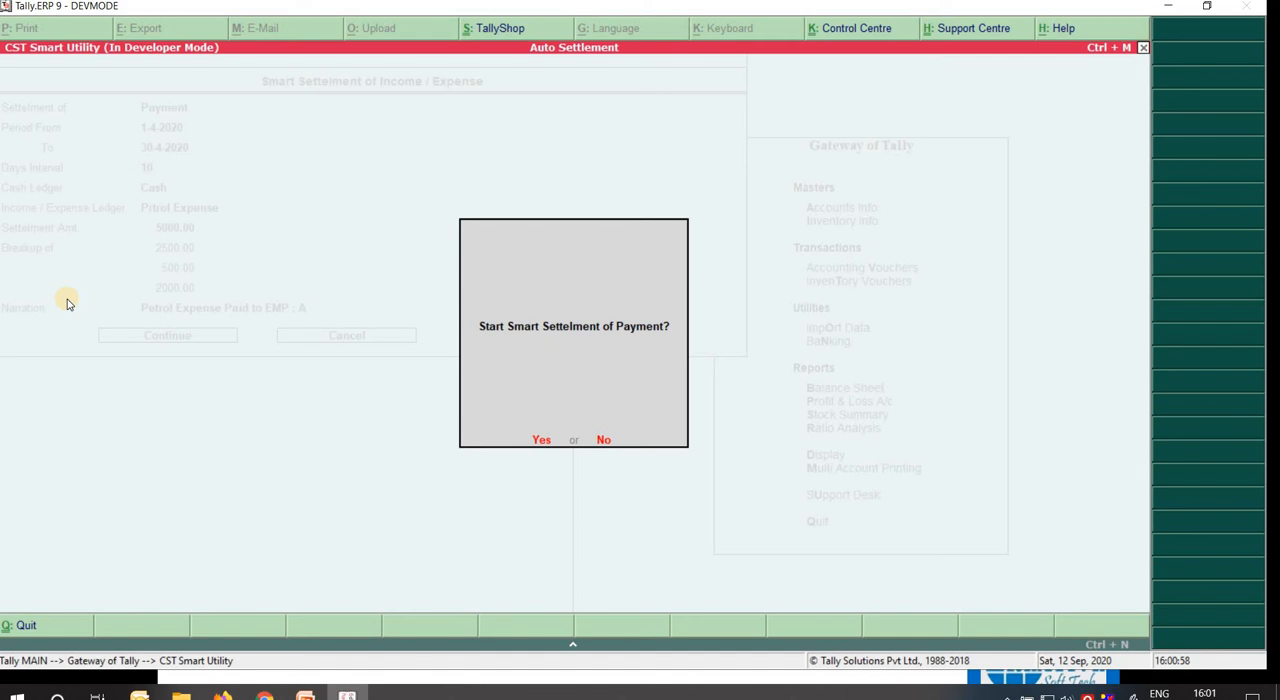
key(y)
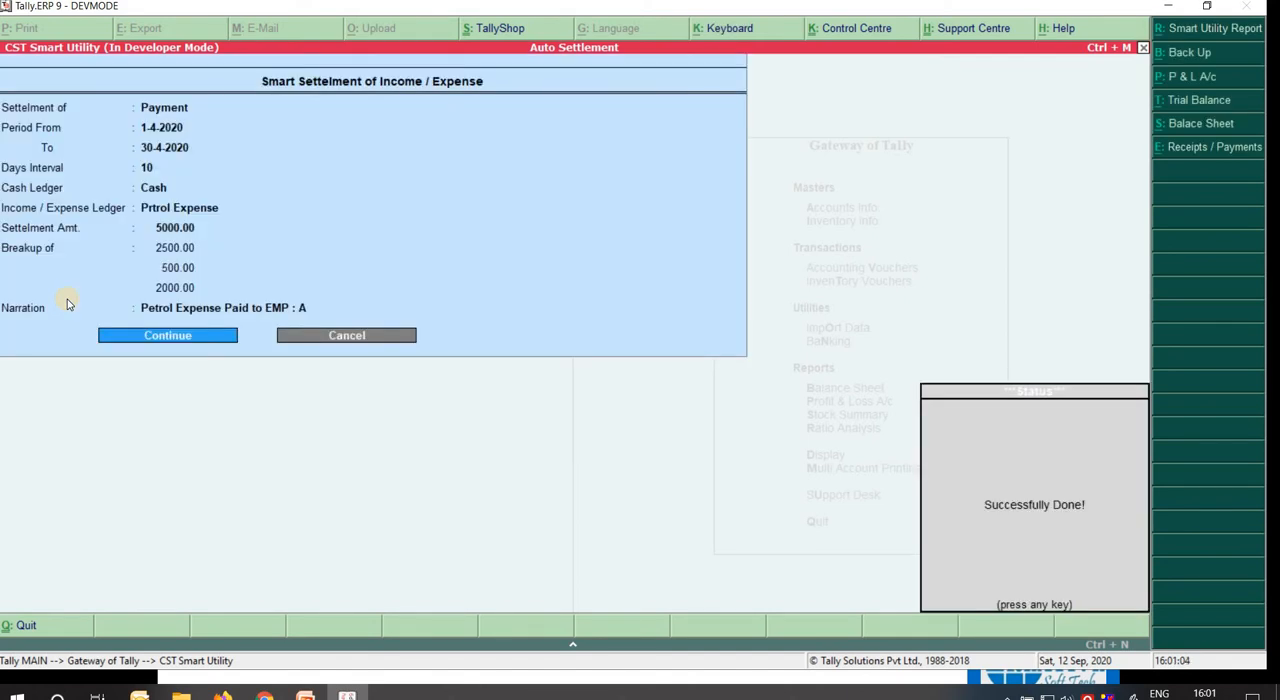
key(Return)
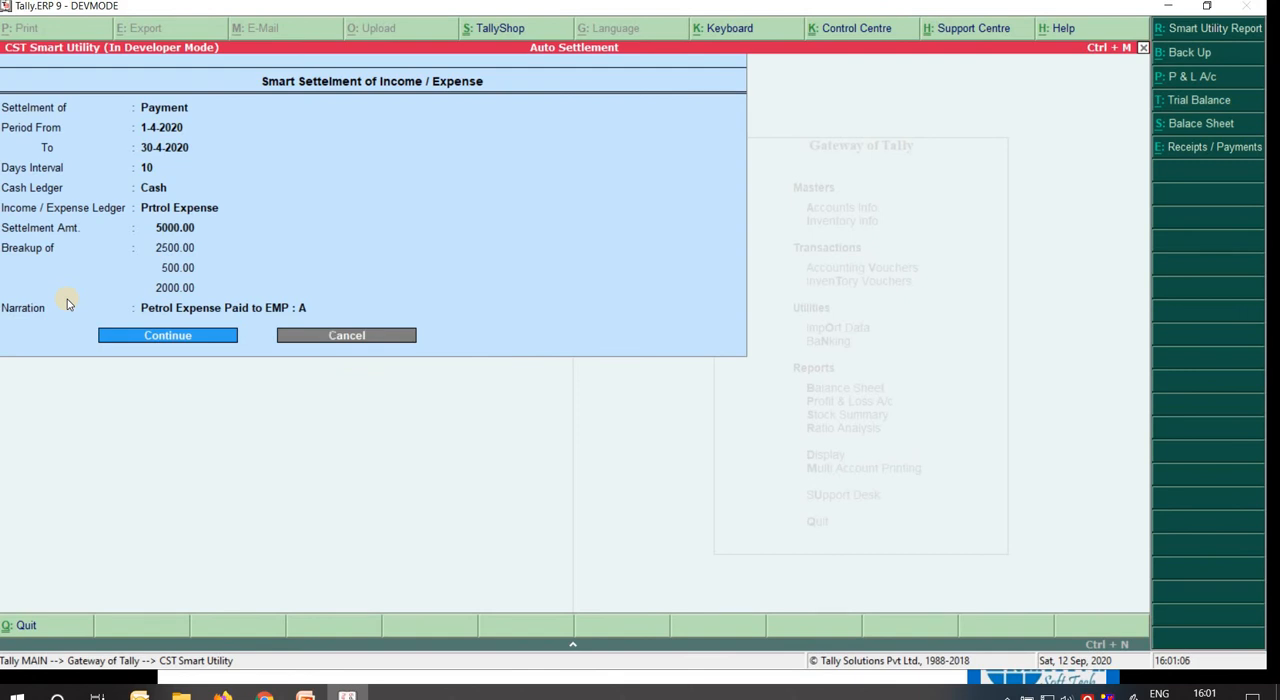
Open the Smart Utility Report and set its period from 1-4-2020 to 30-4-2020.
key(alt+r)
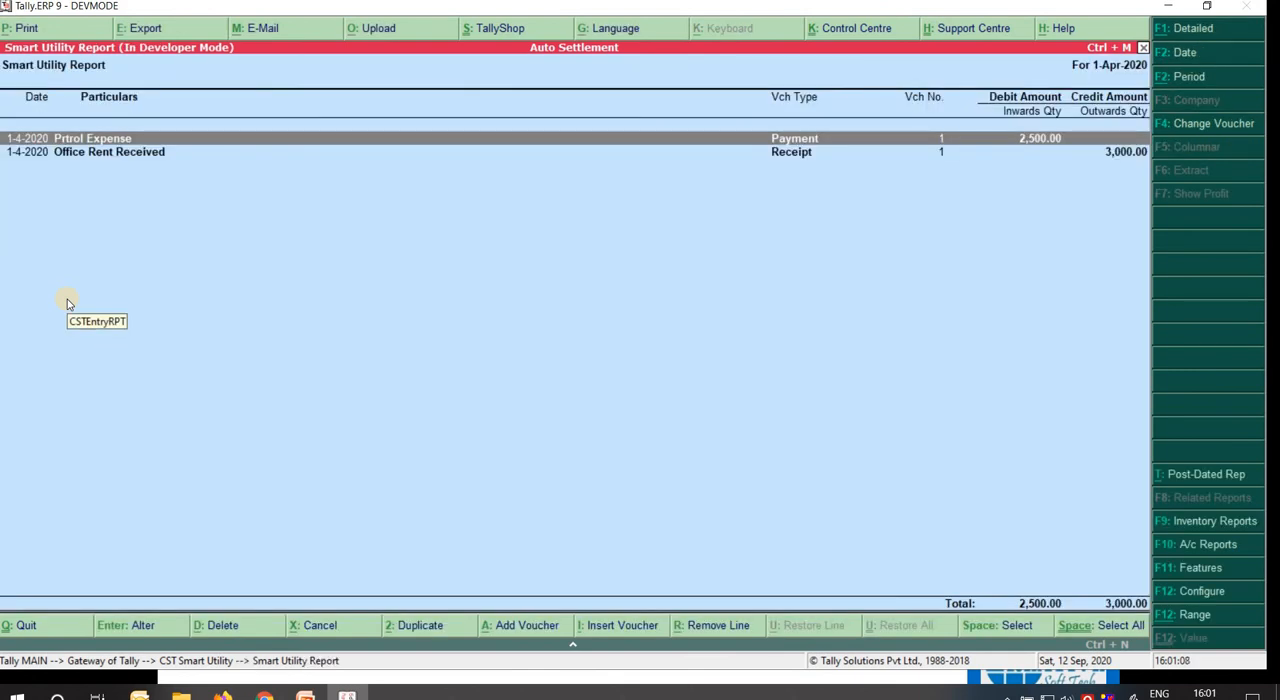
key(F2)
key(Return)
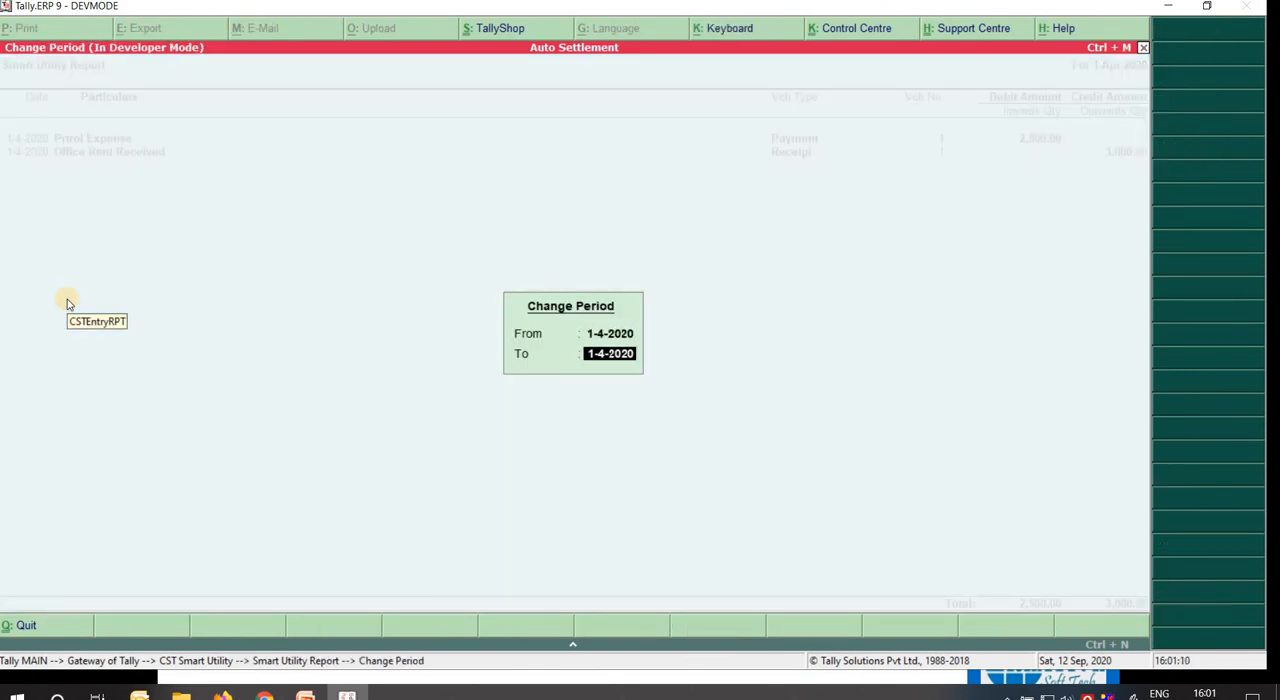
text(30)
key(Return)
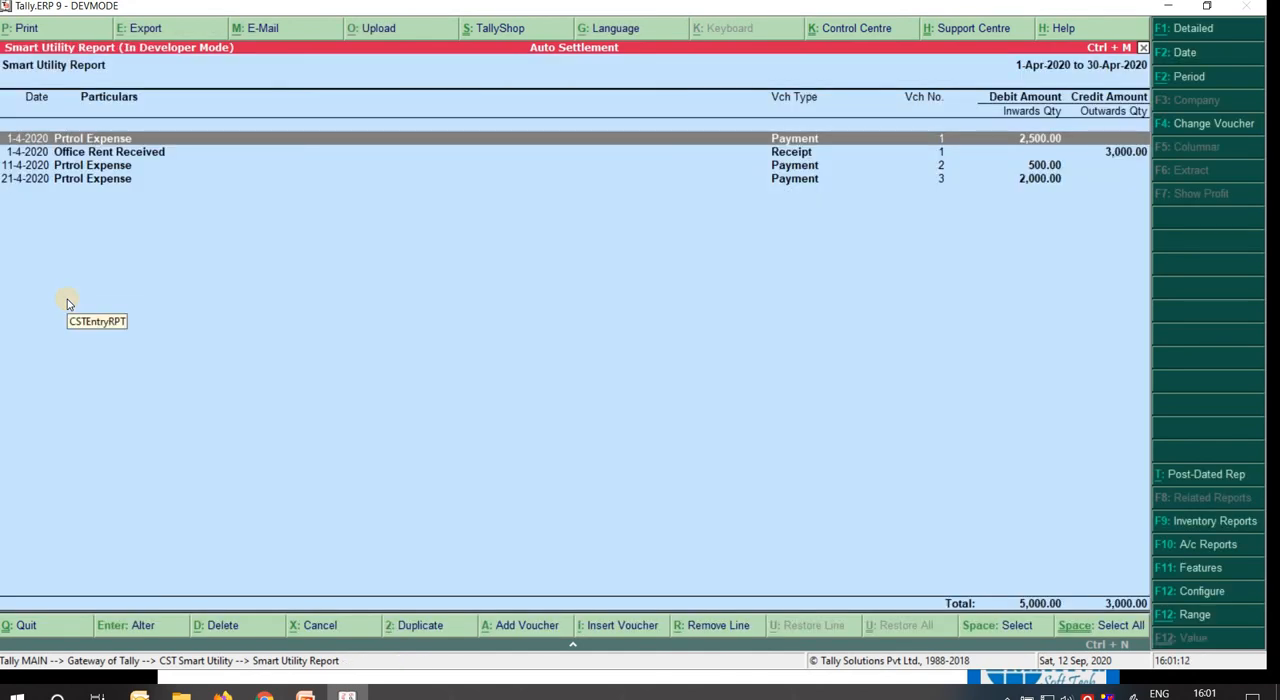
Select the three Prtrol Expense payment entries in the report, leaving the Office Rent Received receipt unselected.
key(Down)
key(Down)
key(Up)
key(Up)
key(space)
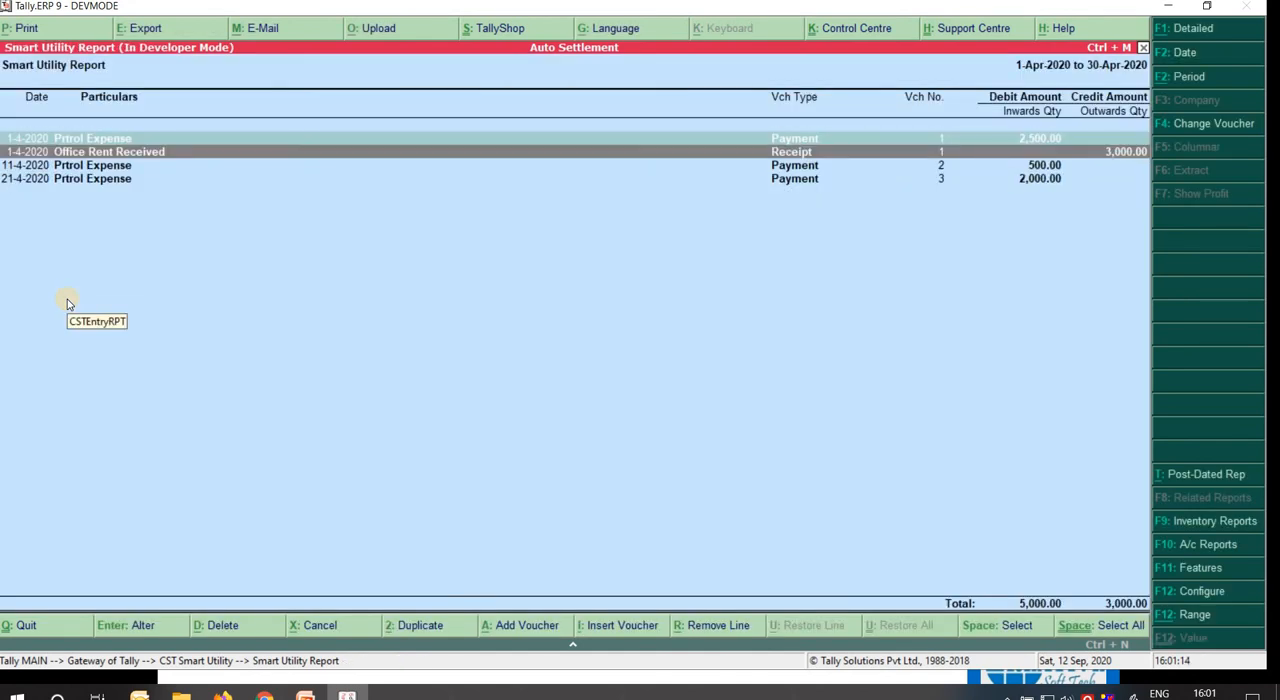
key(Down)
key(space)
key(space)
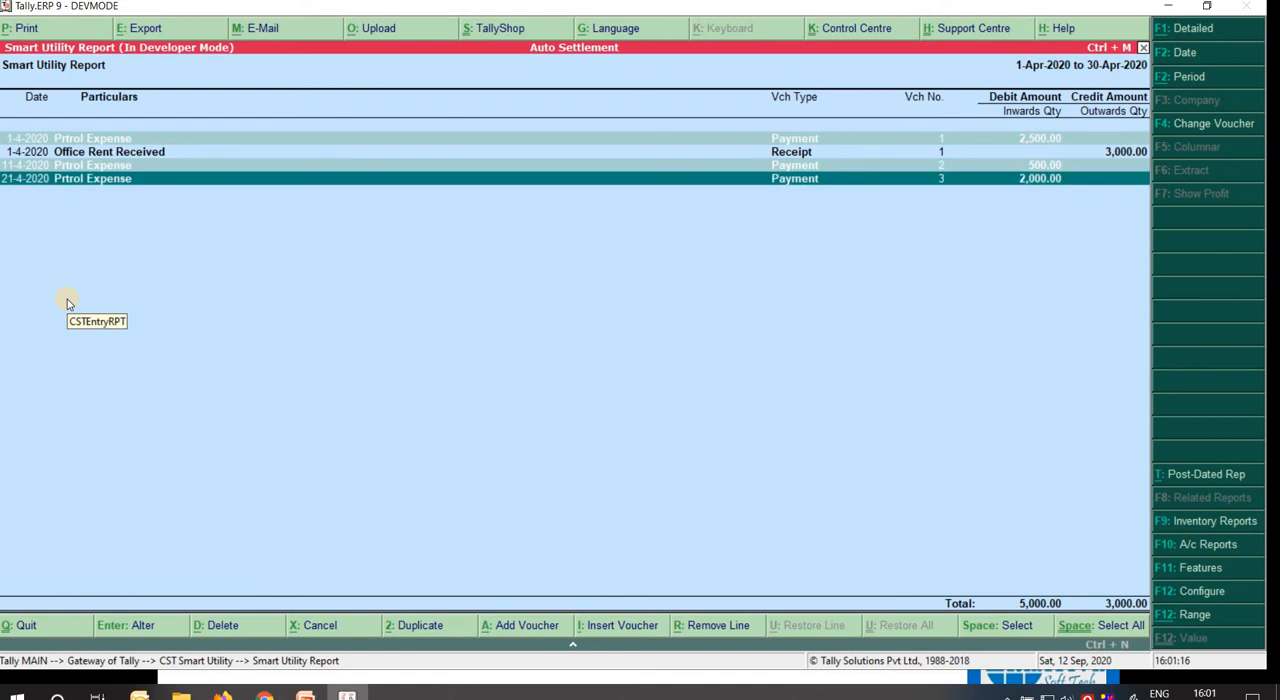
Review the dates, voucher numbers and amounts of the selected Prtrol Expense payments against the 10-day interval and breakup.
key(Up)
key(Up)
key(Up)
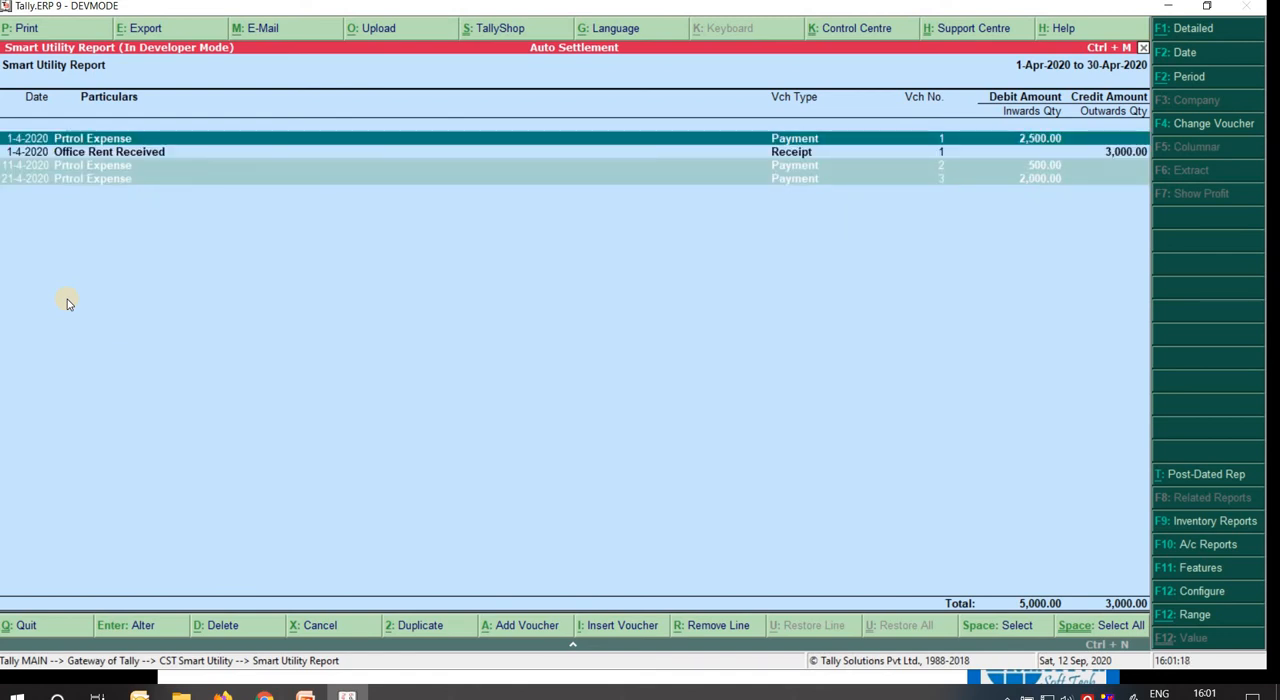
key(Down)
key(Down)
key(Down)
key(Up)
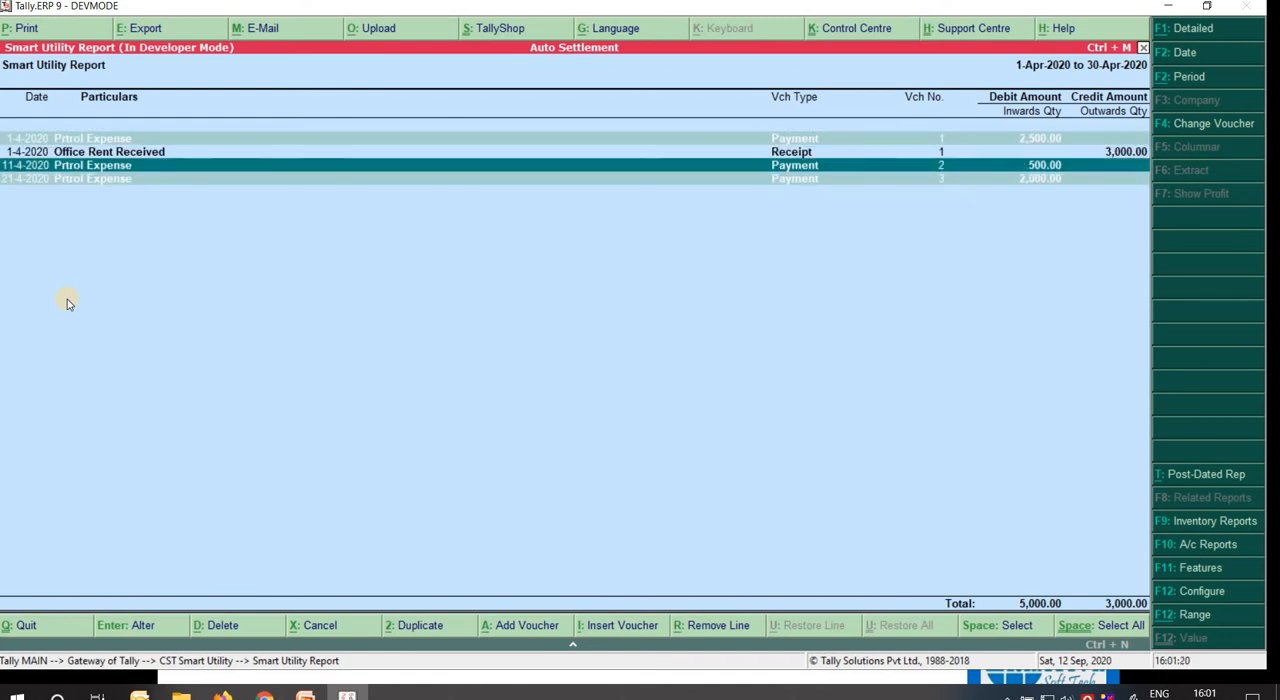
key(Up)
key(Up)
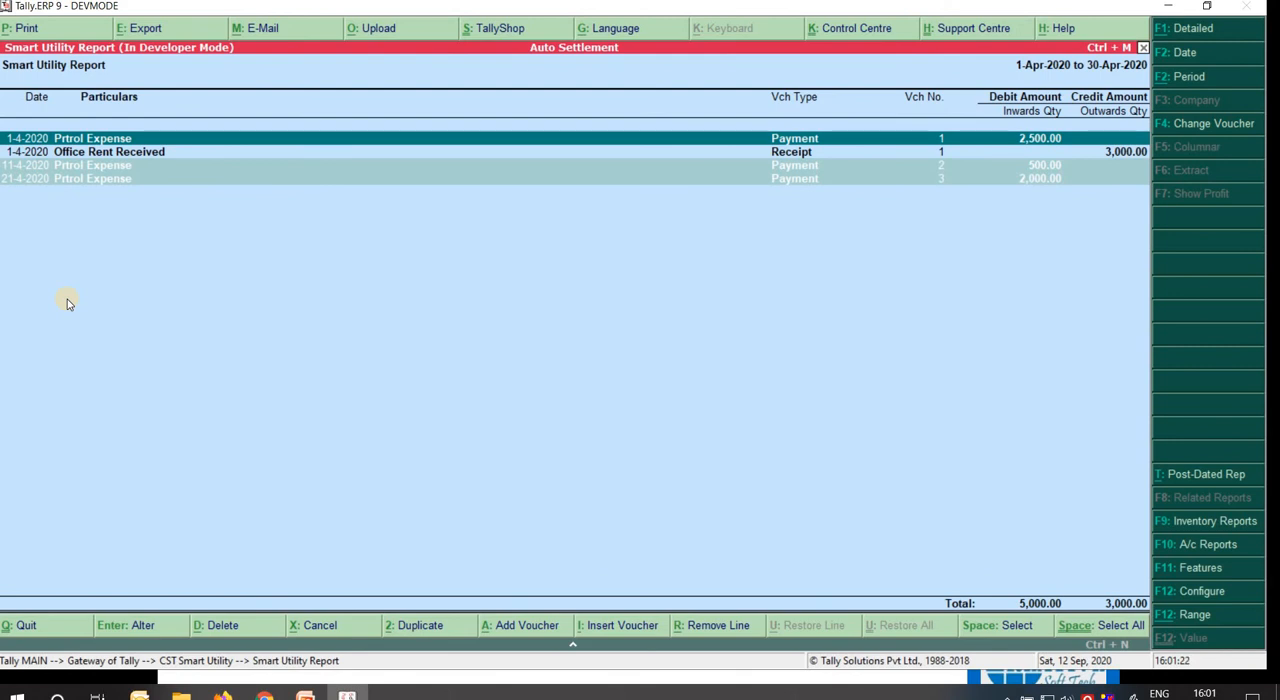
Look through the Prtrol Expense payments once more and close the Smart Utility Report.
key(Down)
key(Down)
key(Down)
key(Up)
key(Up)
key(Up)
key(ctrl+m)
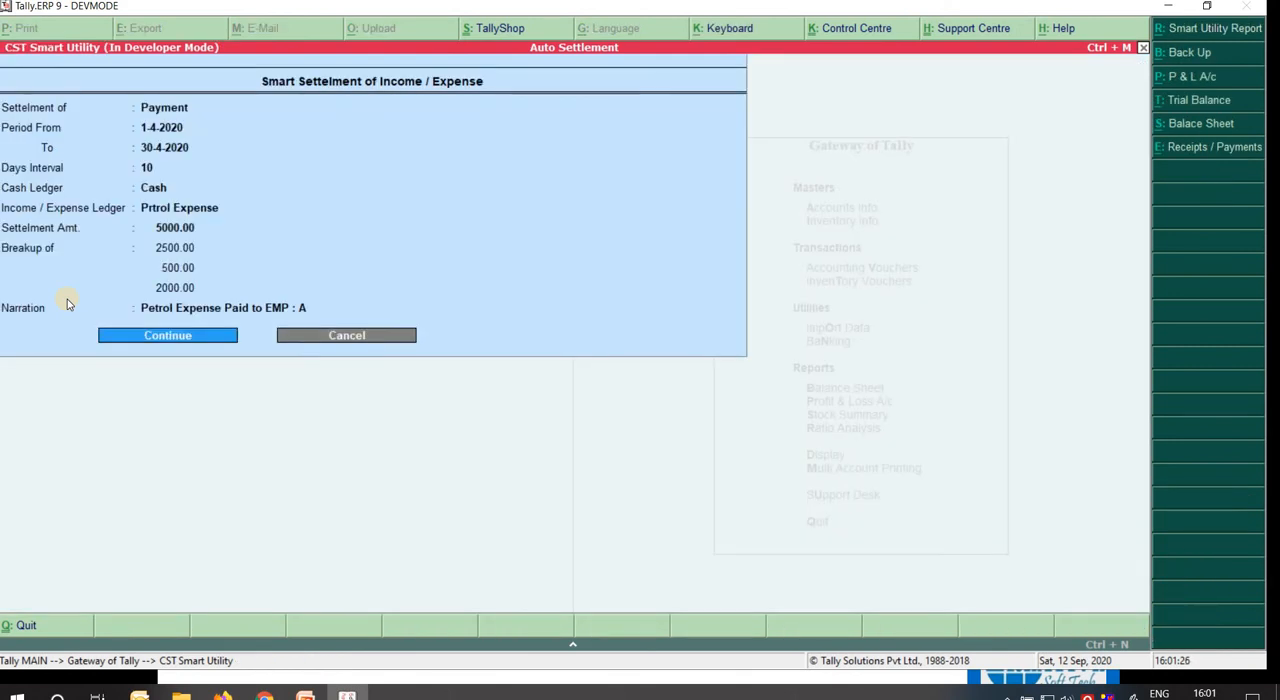
Extend the payment settlement's period end to 31-3-2021 and set the days interval to 31.
key(BackSpace)
key(BackSpace)
key(BackSpace)
key(BackSpace)
key(BackSpace)
key(BackSpace)
key(BackSpace)
key(BackSpace)
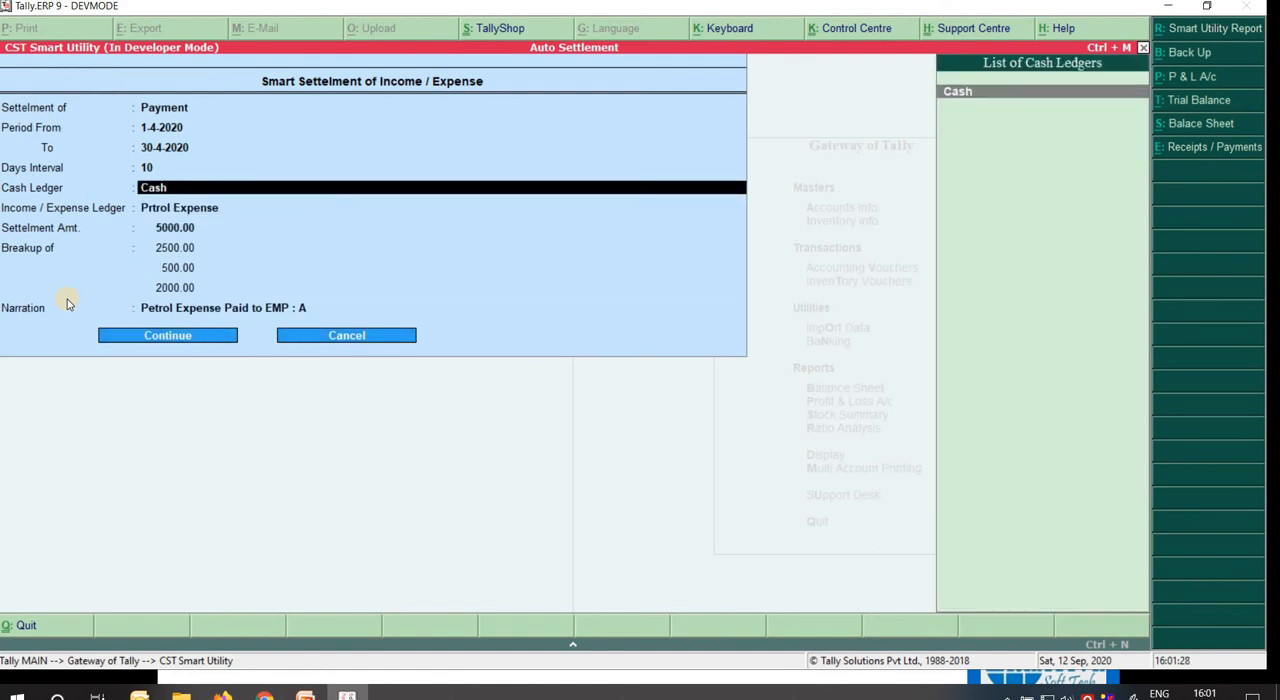
key(BackSpace)
key(BackSpace)
key(BackSpace)
key(BackSpace)
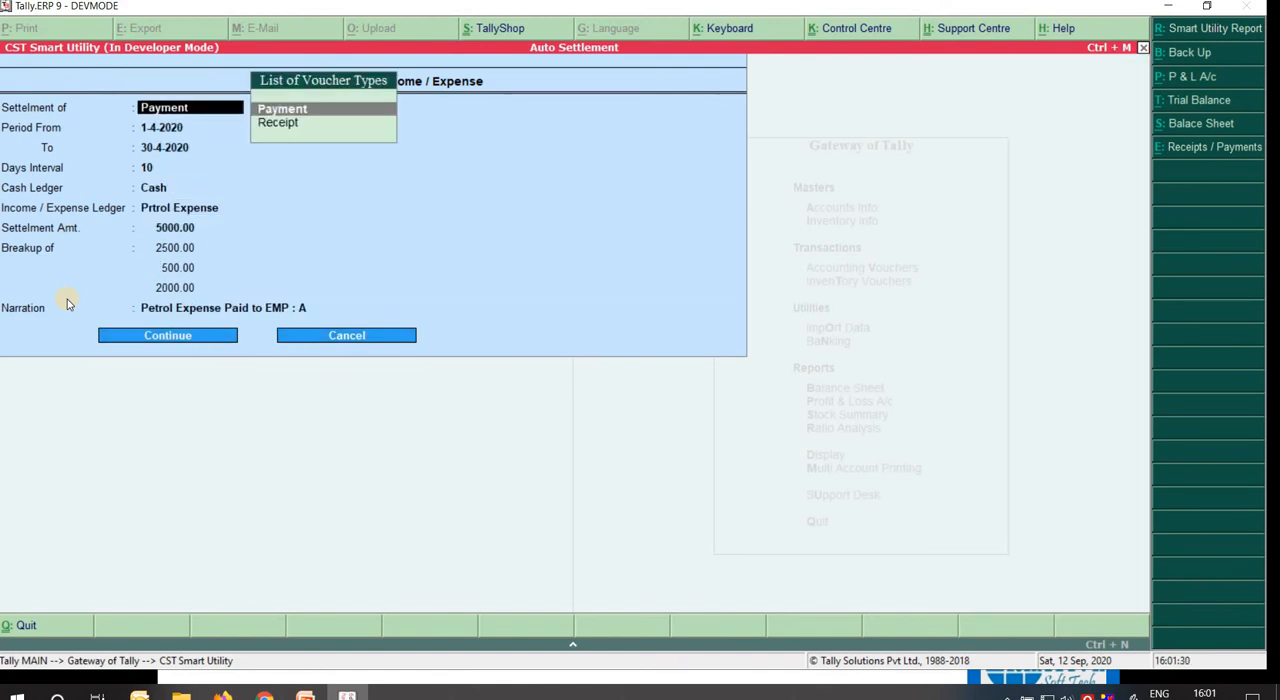
key(Return)
key(Return)
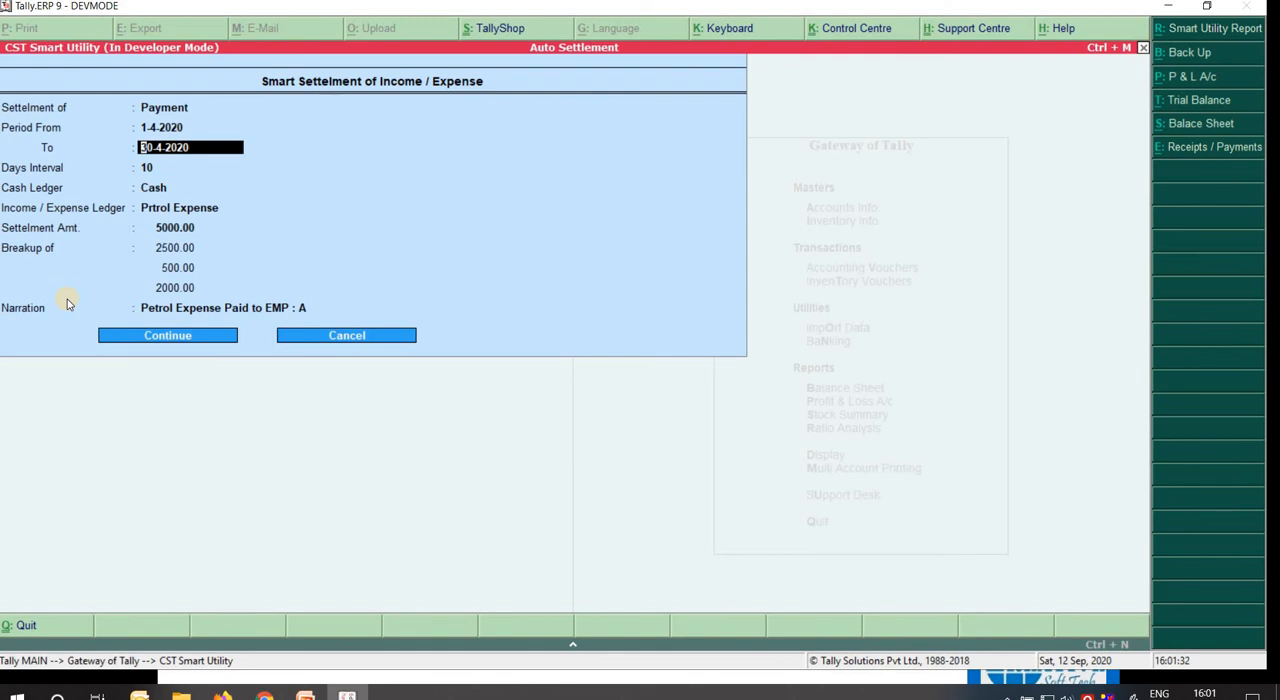
text(31)
text(-3-2021)
key(Return)
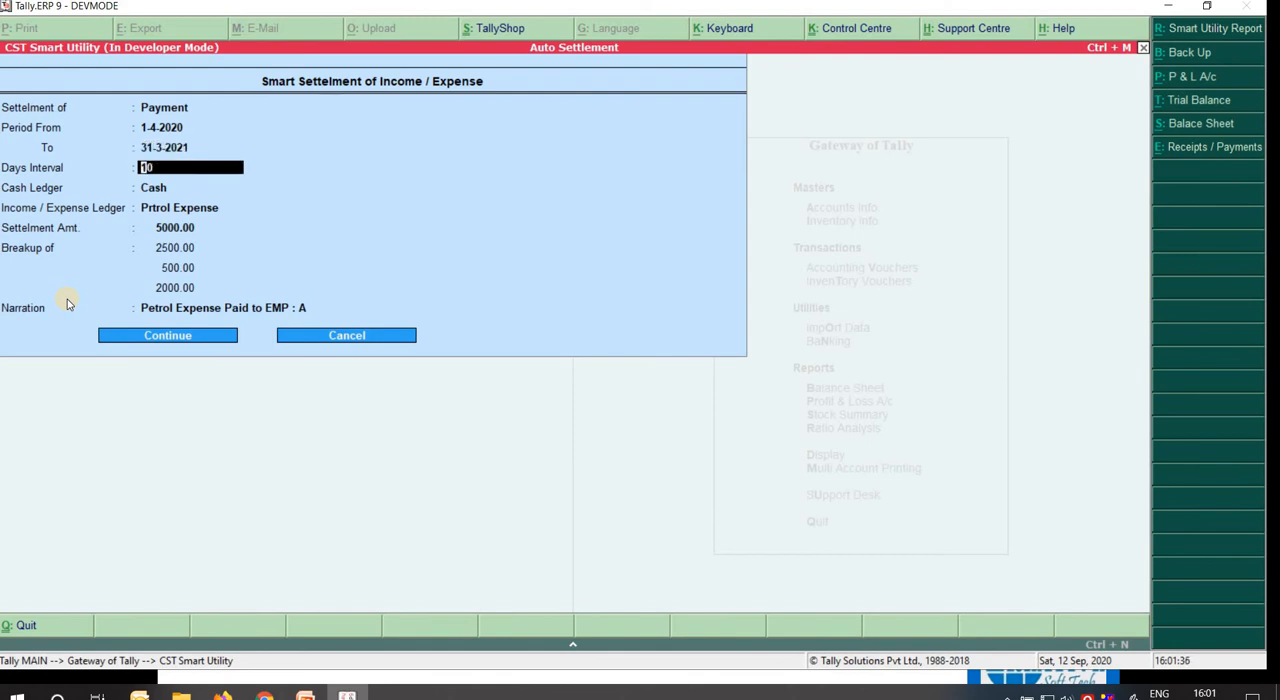
text(31)
Keep Cash as the cash ledger and choose Driver Expence as the income/expense ledger.
key(Return)
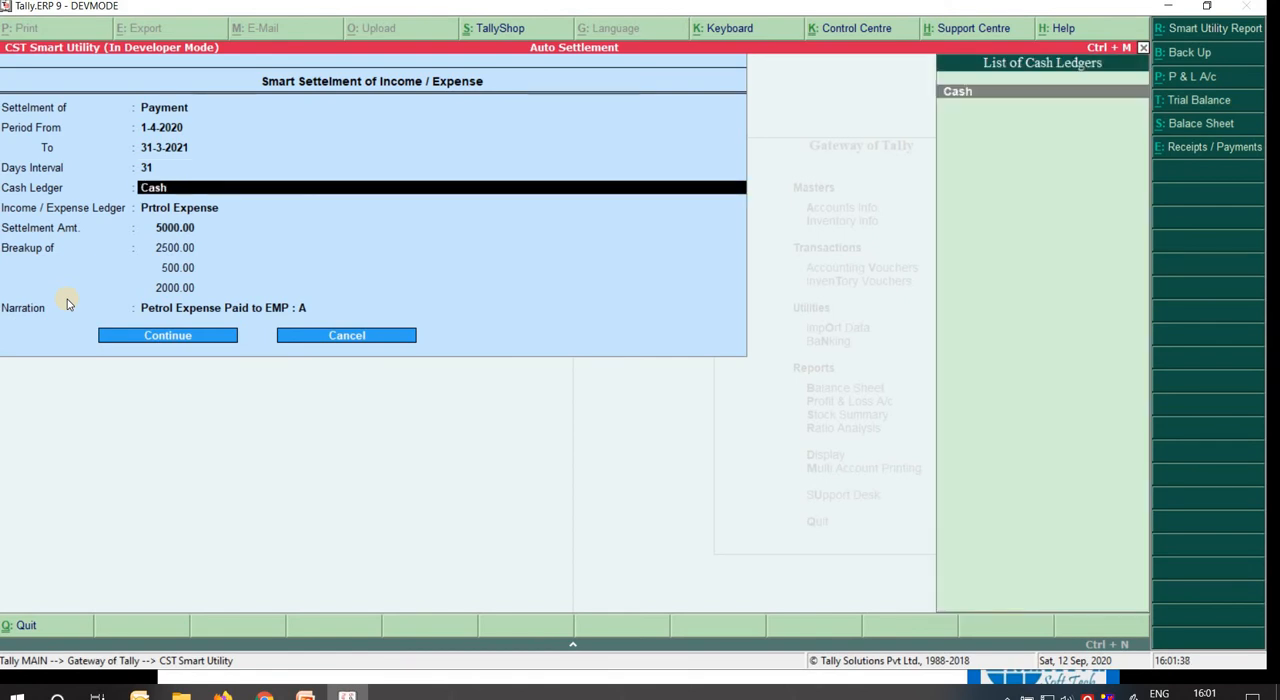
key(Return)
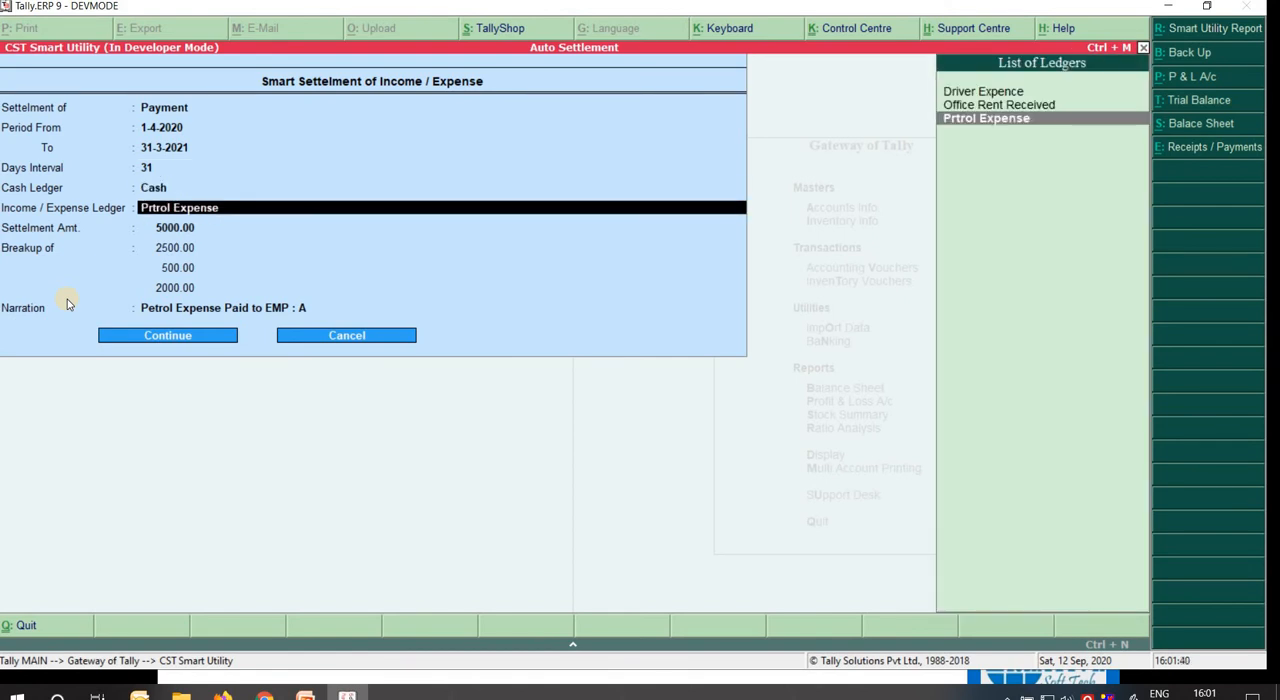
key(Up)
key(Up)
key(Return)
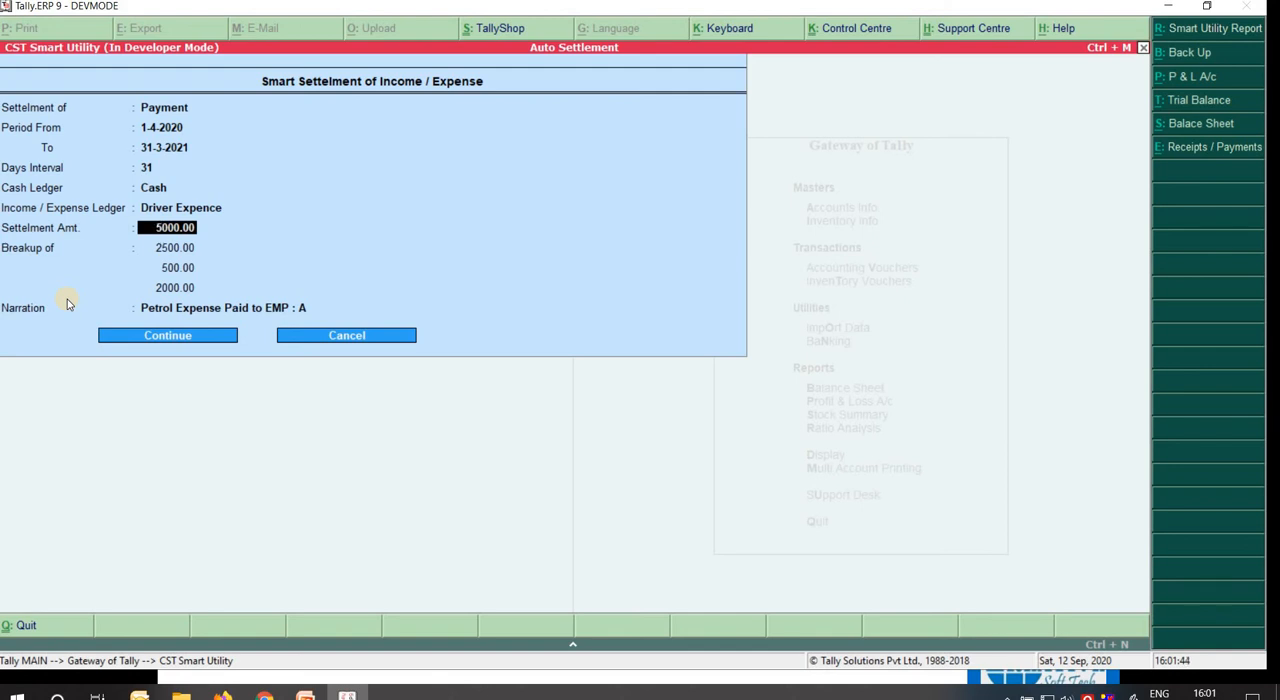
Set the settlement amount to 6000 with a single breakup of 5000, clearing the other breakup amounts and the old narration.
text(6000)
key(Return)
text(5000)
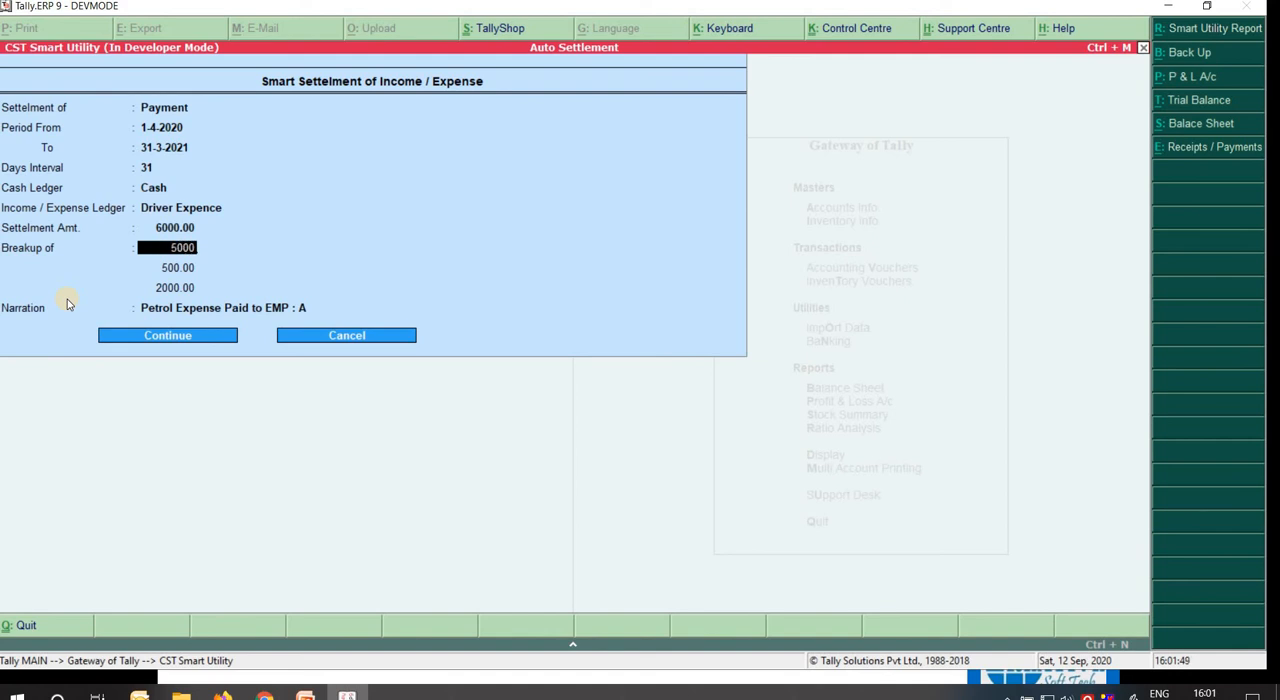
key(Return)
key(BackSpace)
key(Return)
key(BackSpace)
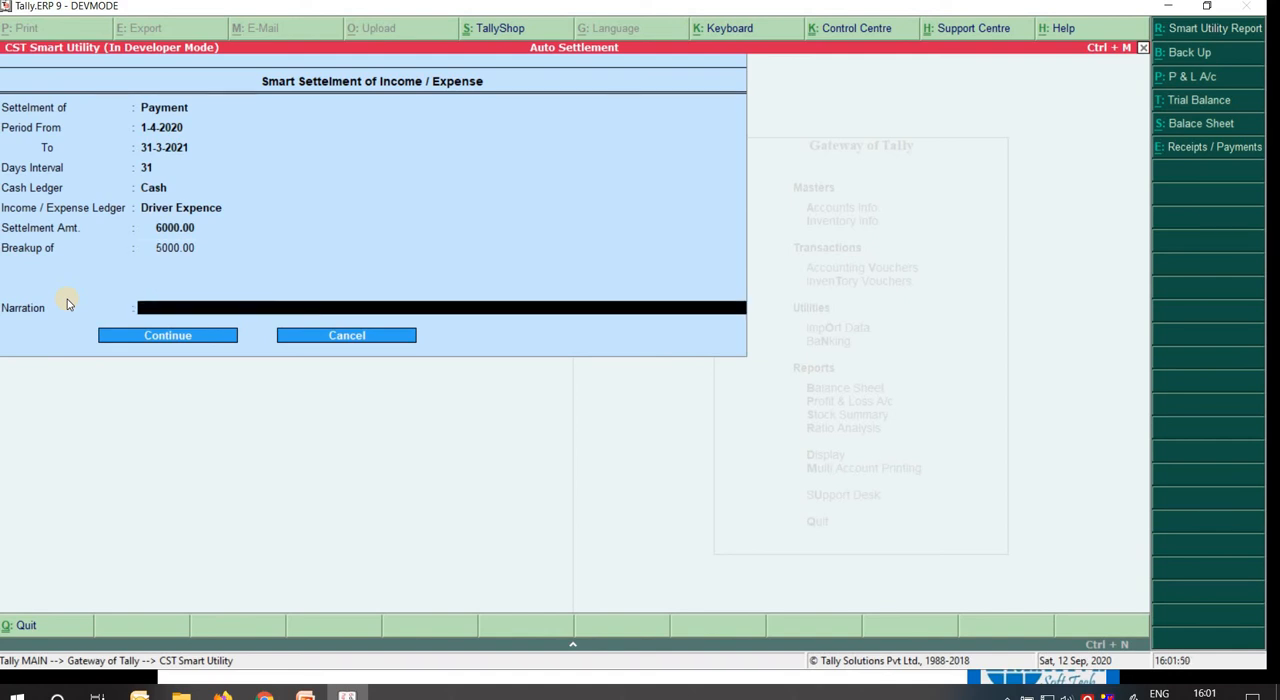
key(BackSpace)
key(Return)
Enter the narration "Paid to Driver Mr. X As Salary" for the settlement.
text(Paid to Driver Mr. X As Sala)
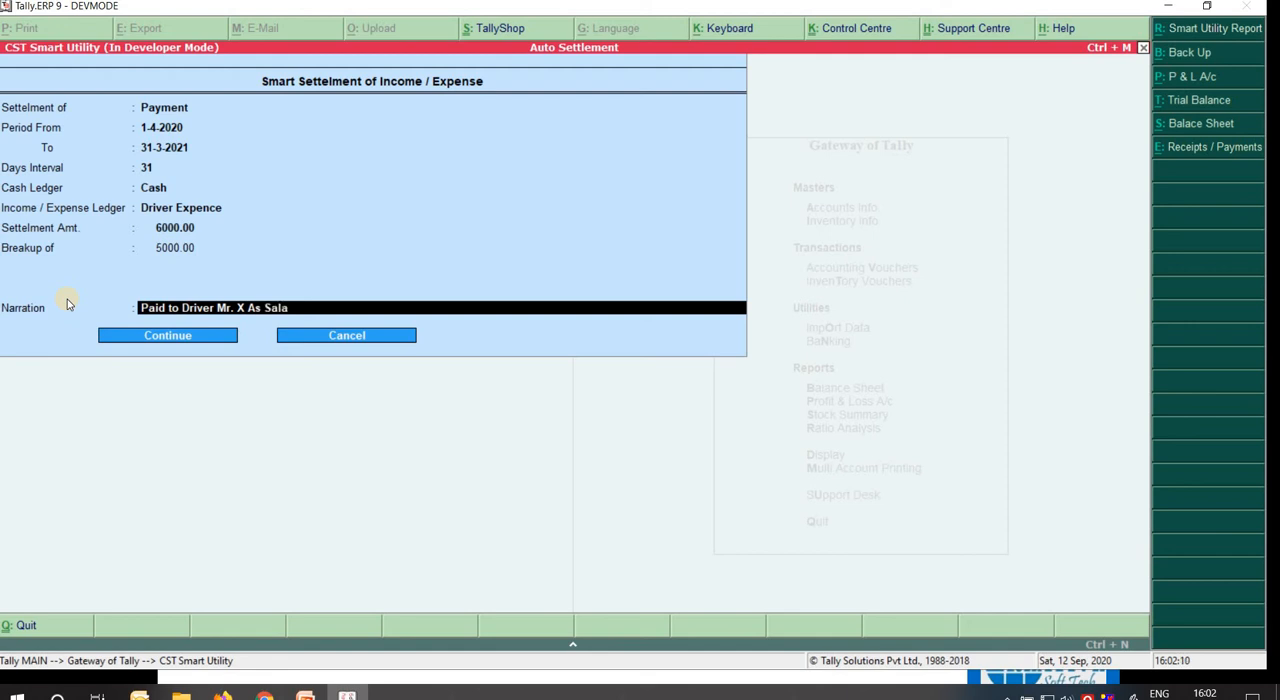
text(ry)
key(Return)
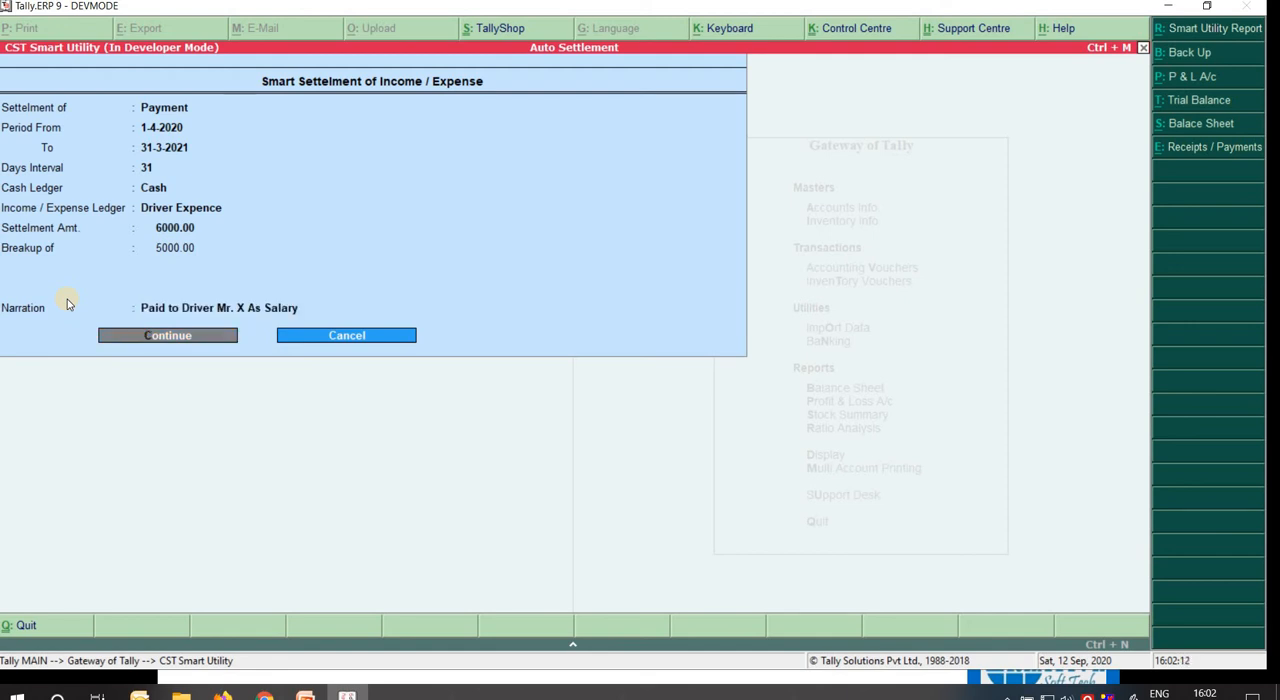
Run the smart settlement of the Driver Expence payments without taking a backup.
key(Return)
key(n)
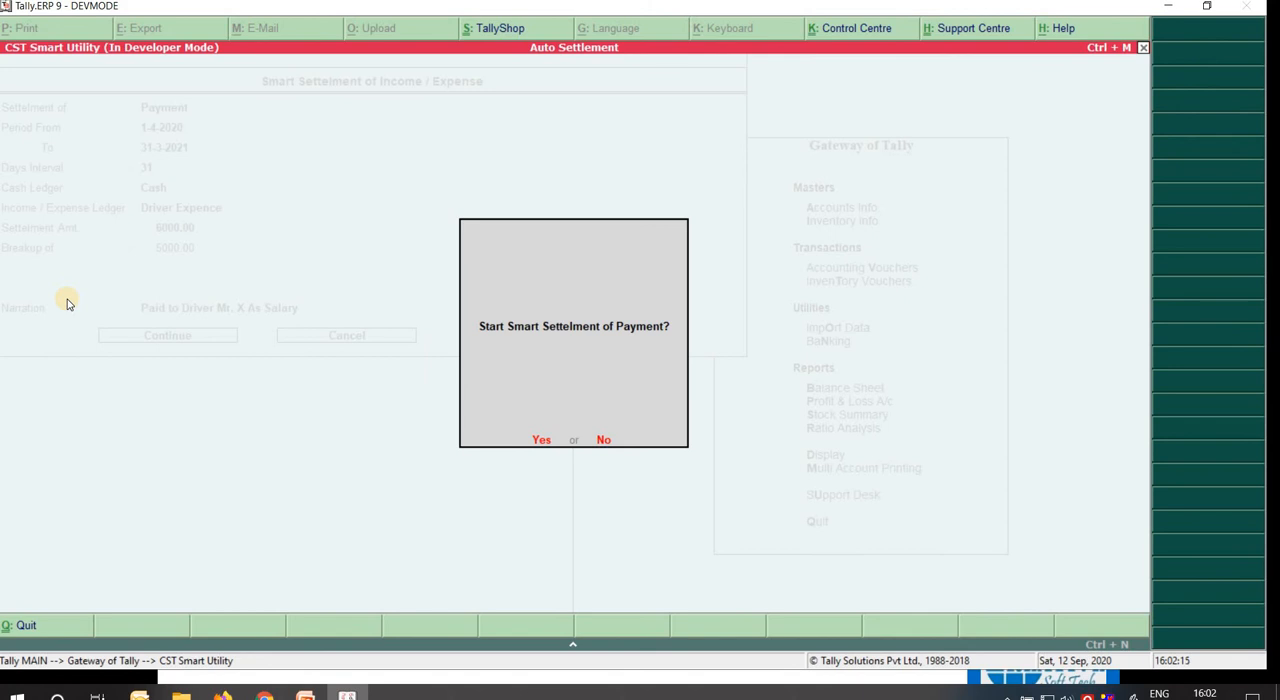
key(y)
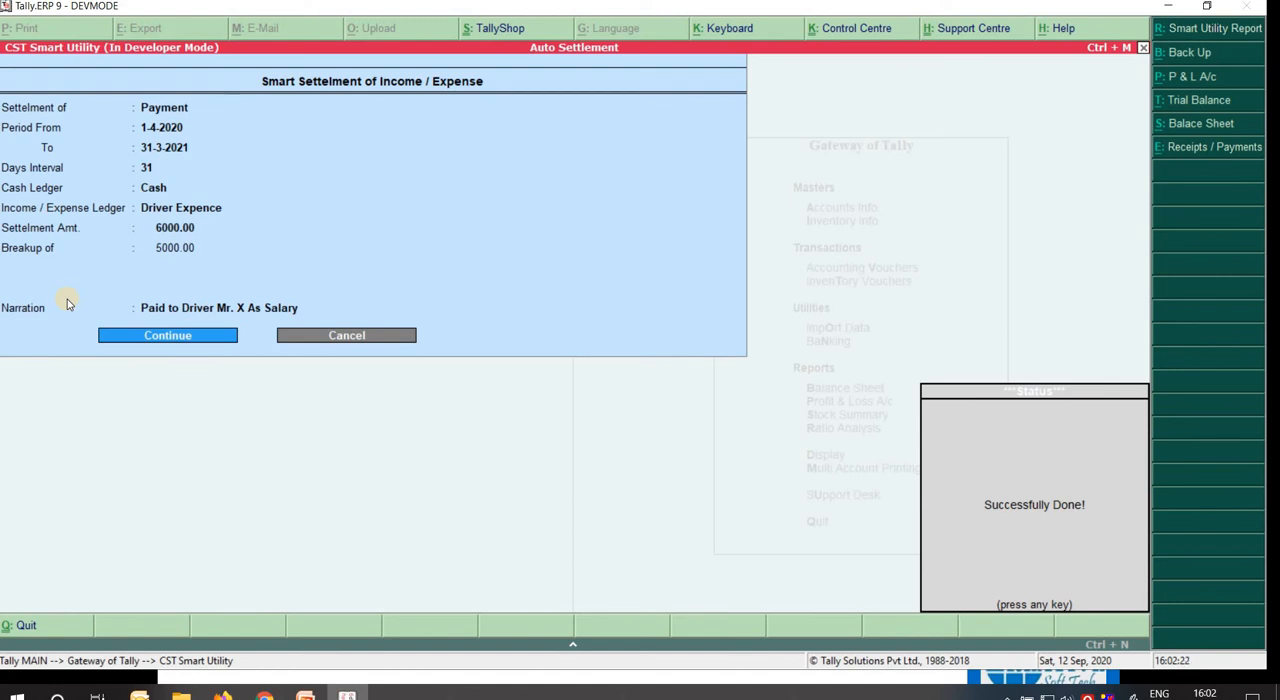
key(Return)
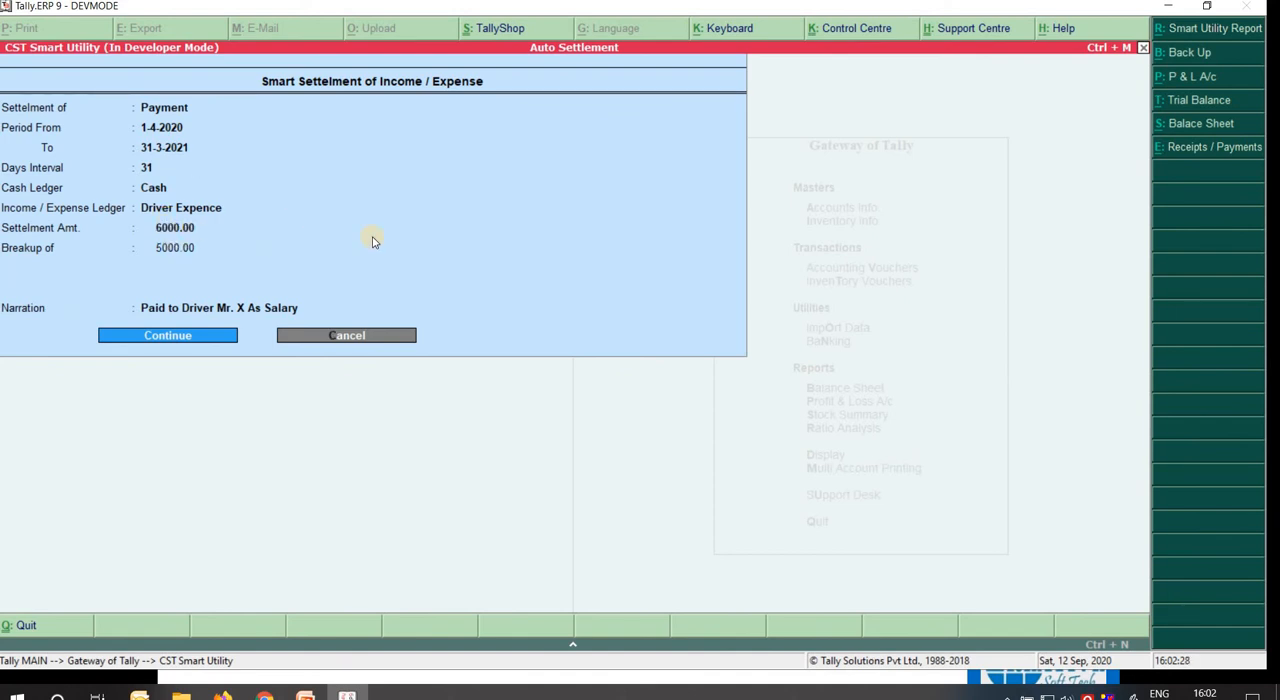
Open the Smart Utility Report and extend its period from 1-4-2020 to 25-2-2021 to check the generated vouchers.
key(Return)
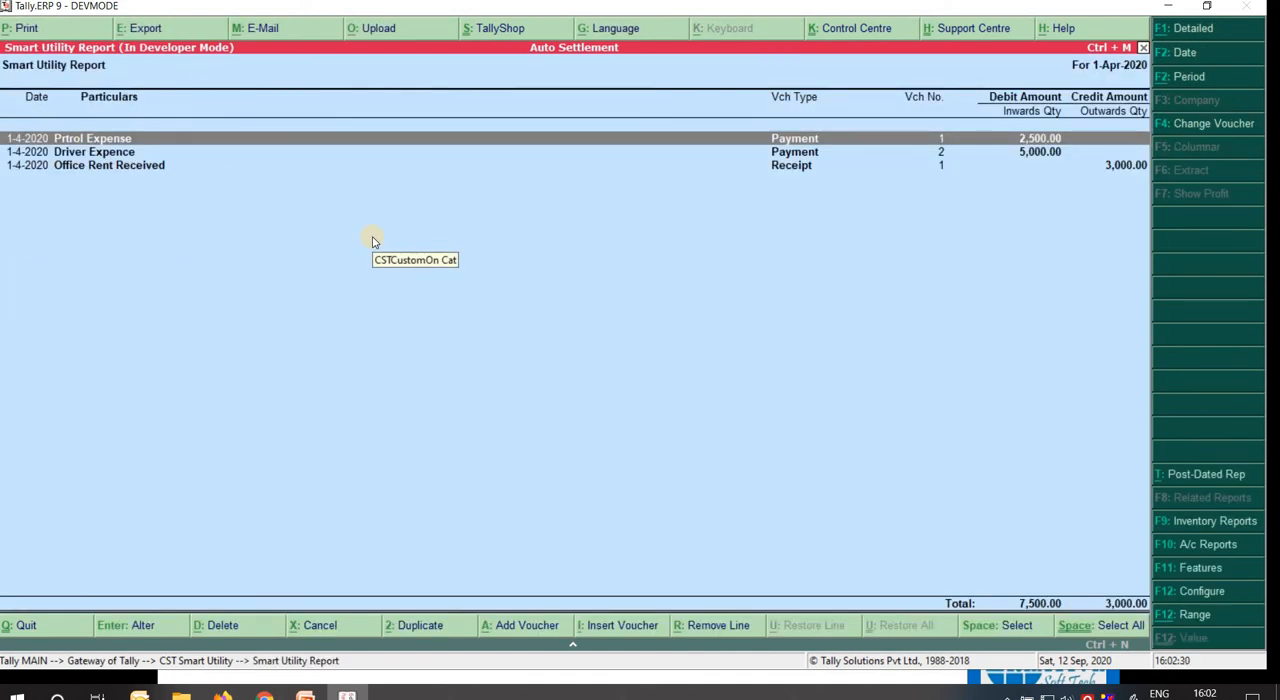
key(alt+F2)
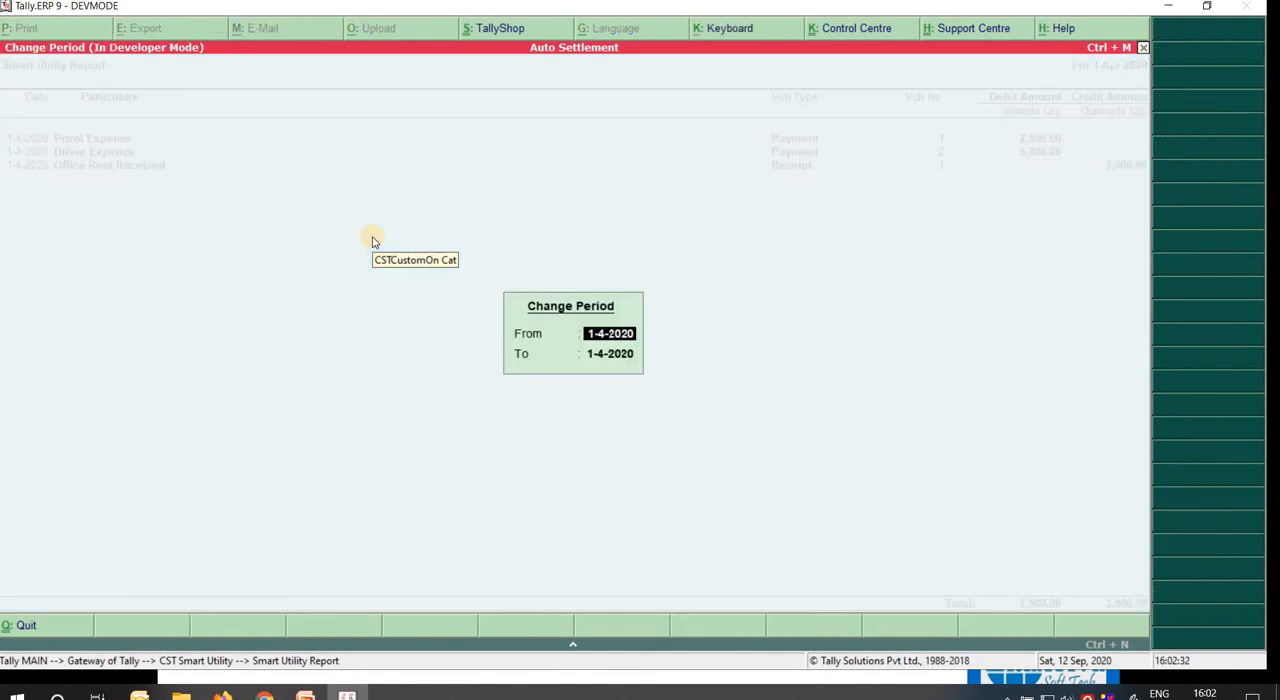
key(Return)
key(Return)
key(Down)
key(Down)
key(Down)
key(Down)
key(Down)
key(Down)
key(Down)
key(Down)
key(Down)
key(Down)
key(Down)
key(Down)
key(Down)
key(Down)
key(Down)
key(Down)
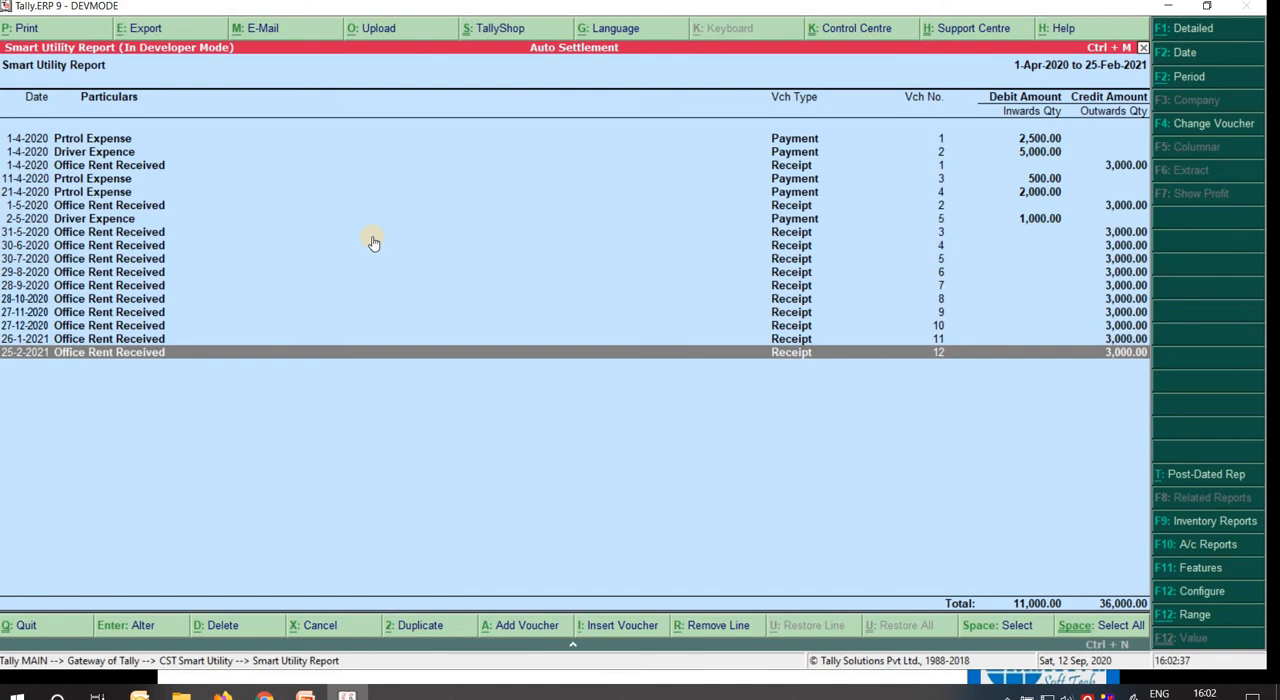
Open the Driver Expence payment voucher dated 2-5-2020 and delete it.
key(Up)
key(Up)
key(Up)
key(Up)
key(Up)
key(Up)
key(Up)
key(Up)
key(Up)
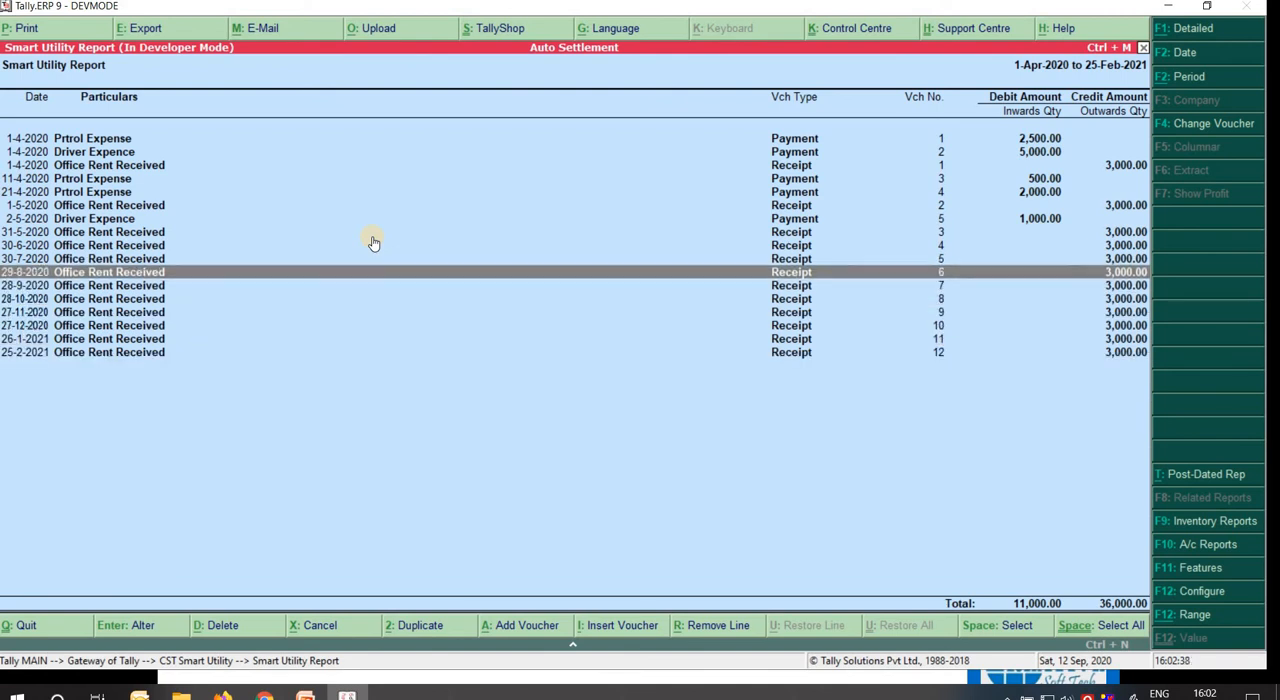
key(Return)
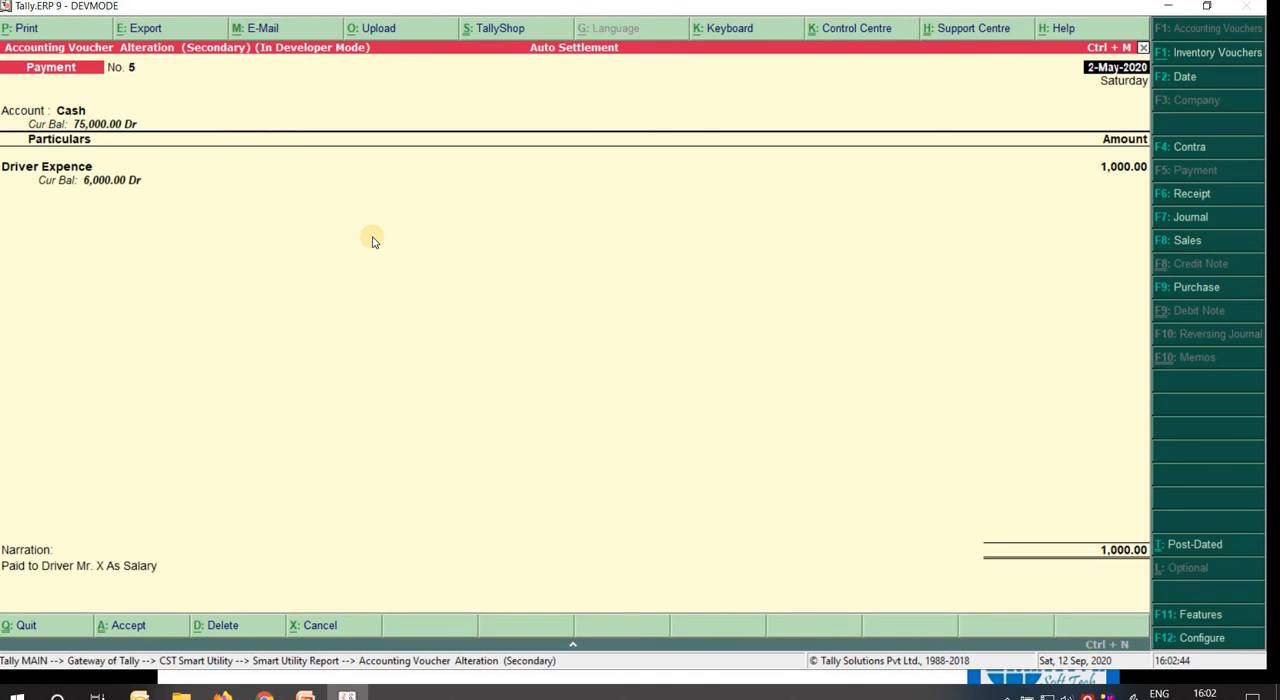
key(alt+d)
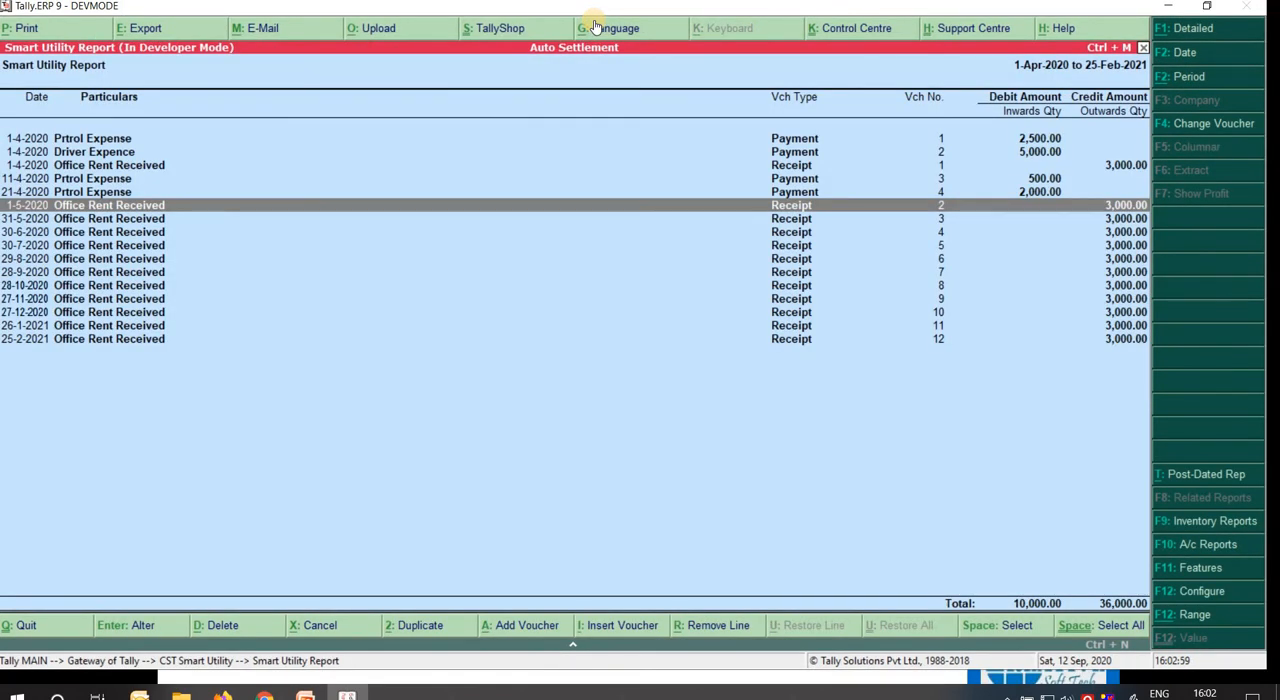
Delete the Driver Expence payment voucher dated 1-4-2020 and return to the settlement form.
key(Up)
key(Up)
key(Up)
key(Up)
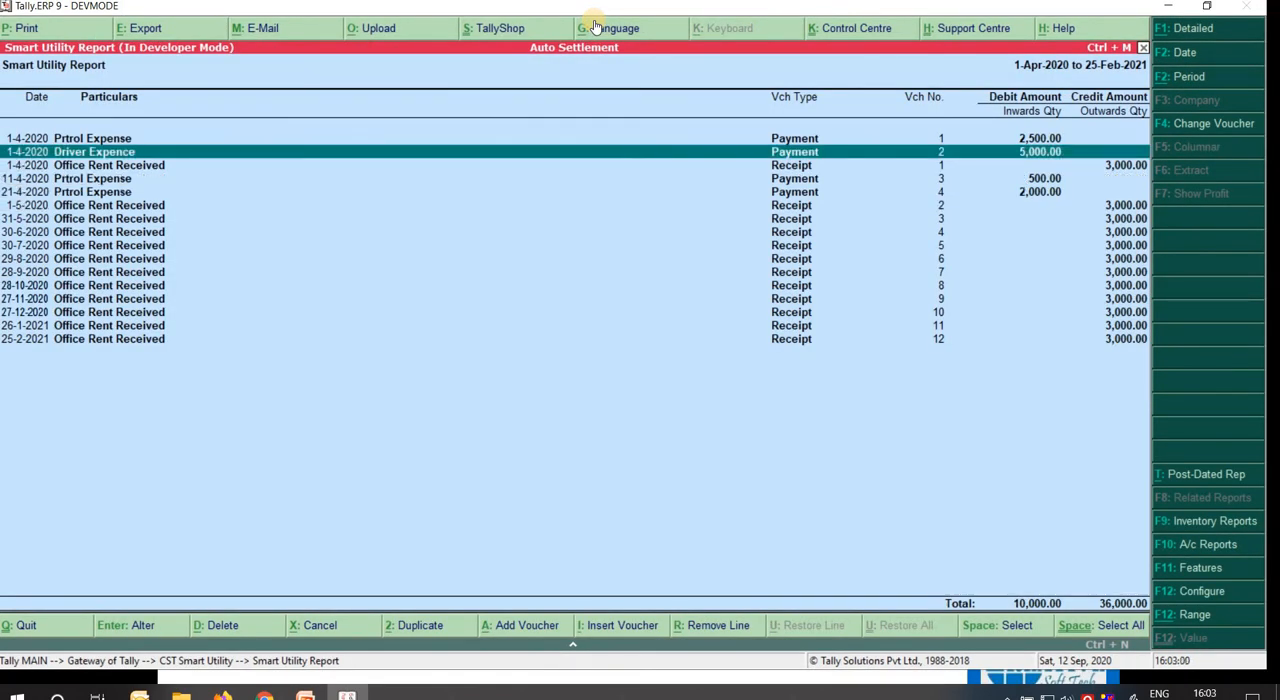
key(Return)
key(alt+d)
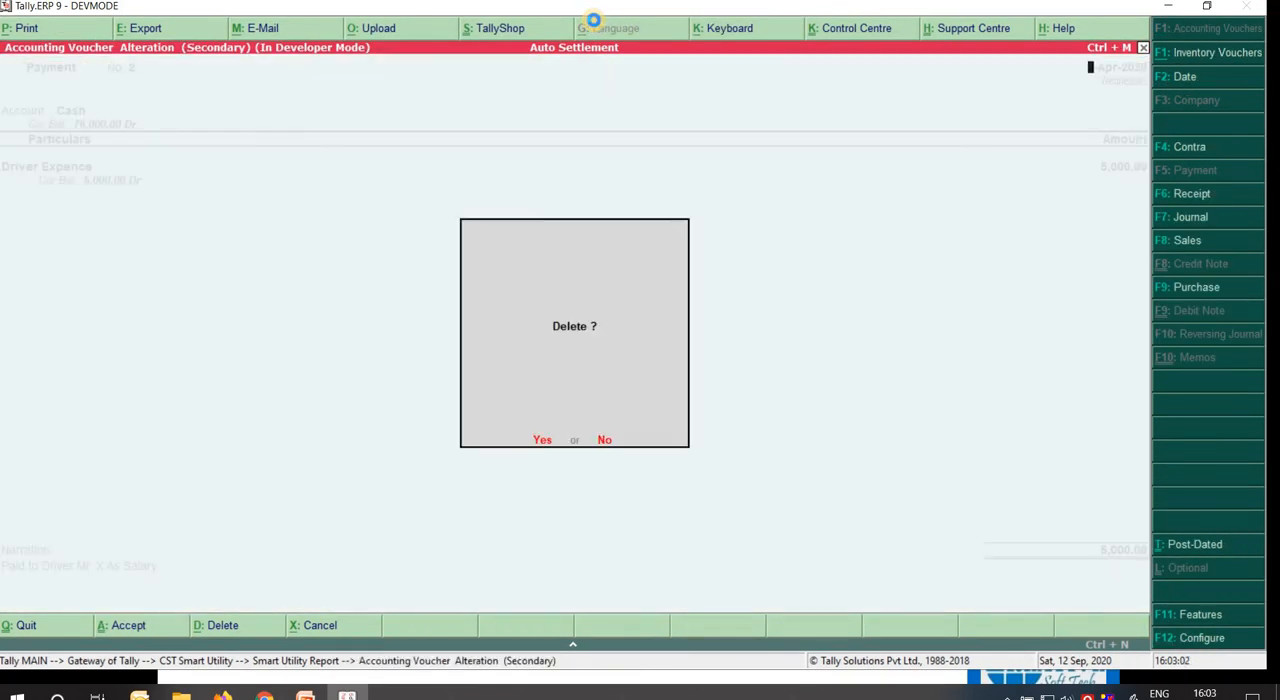
key(y)
key(Escape)
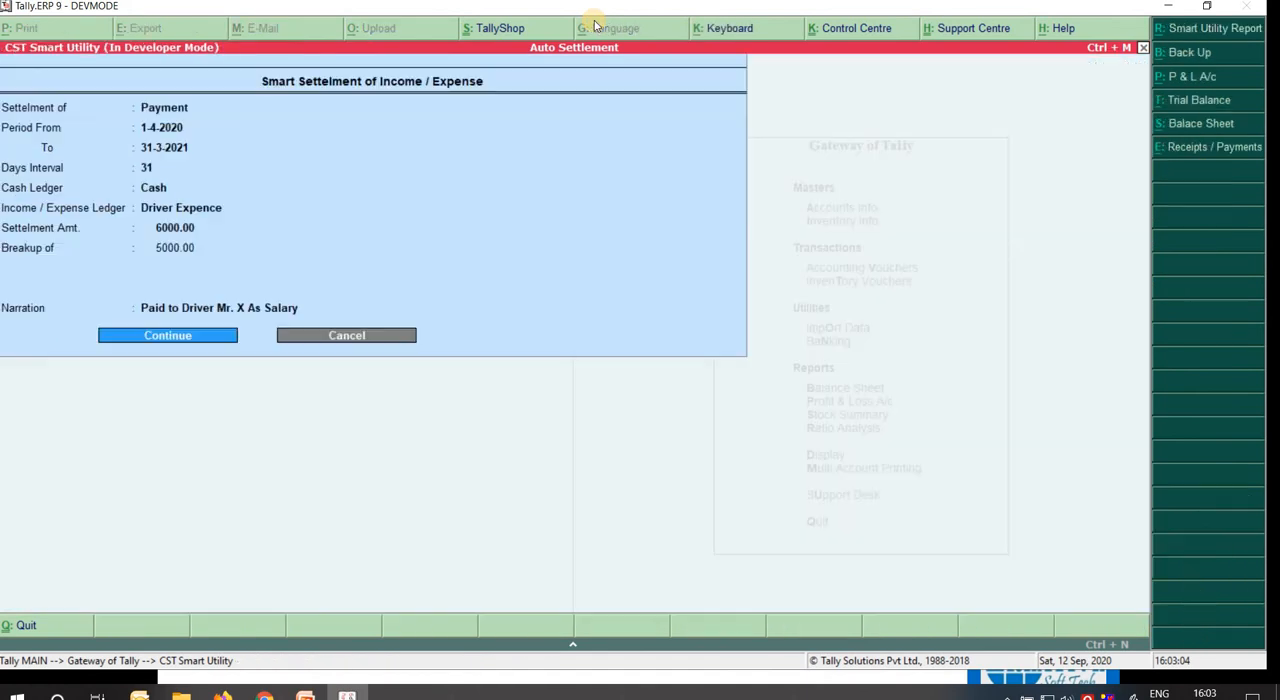
Set the Driver Expence settlement amount to 60000.
key(BackSpace)
key(BackSpace)
key(BackSpace)
key(BackSpace)
key(BackSpace)
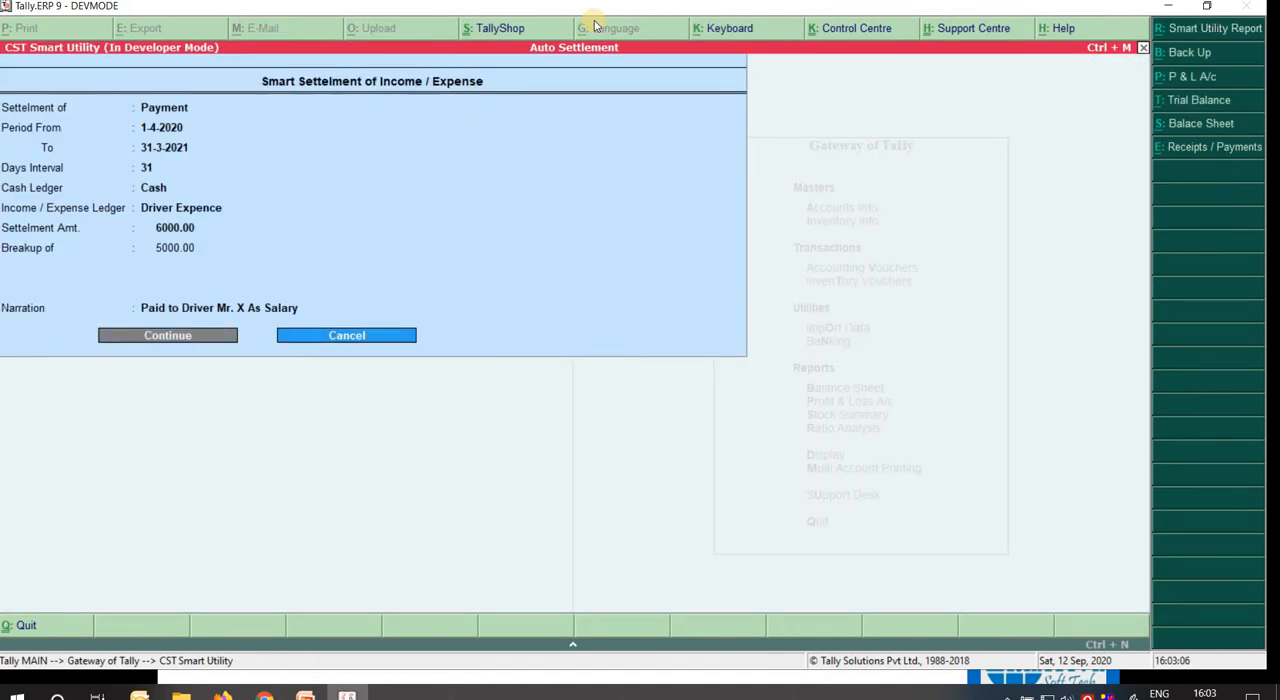
text(6)
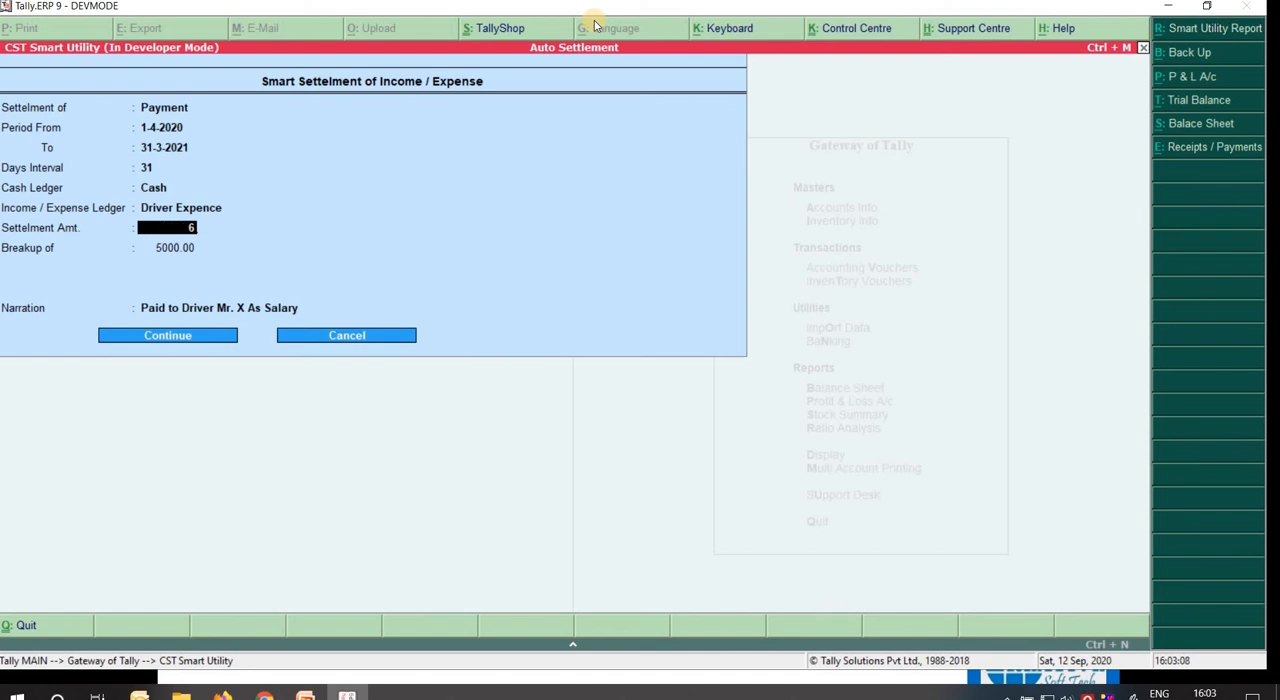
text(0000)
key(Return)
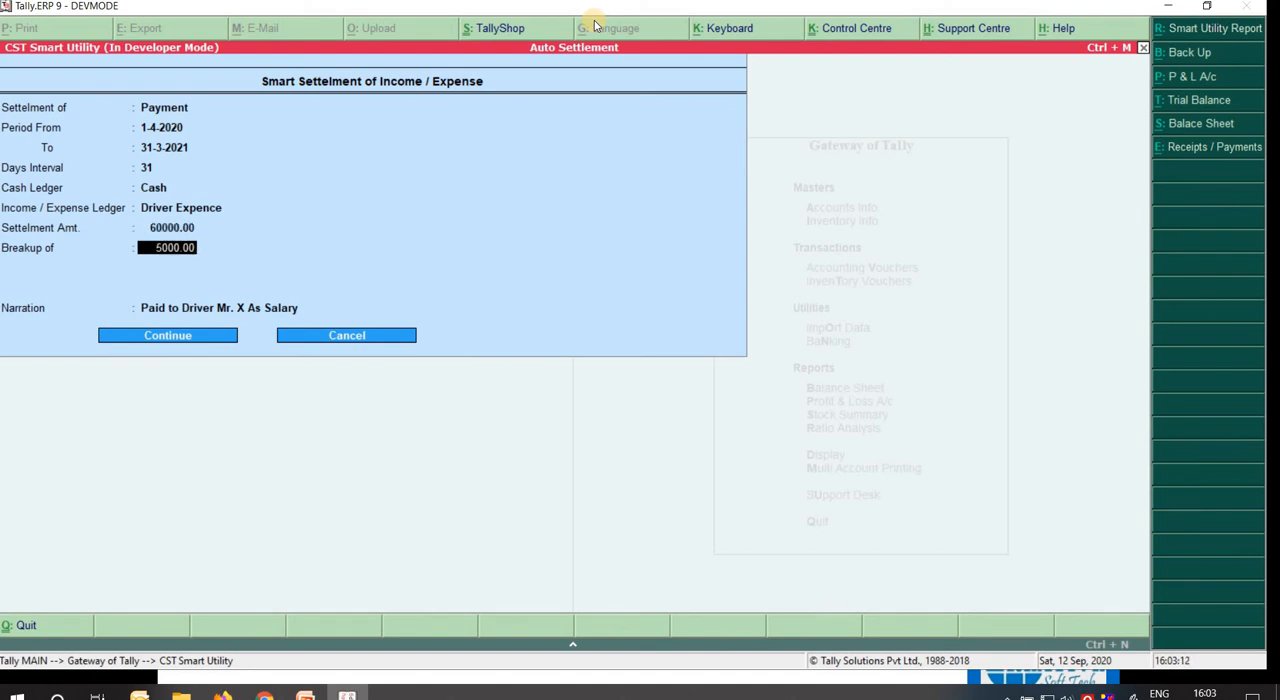
Accept the remaining settlement details, decline the backup and run the smart settlement of payments for 60000.
key(Return)
key(Return)
key(Return)
key(Return)
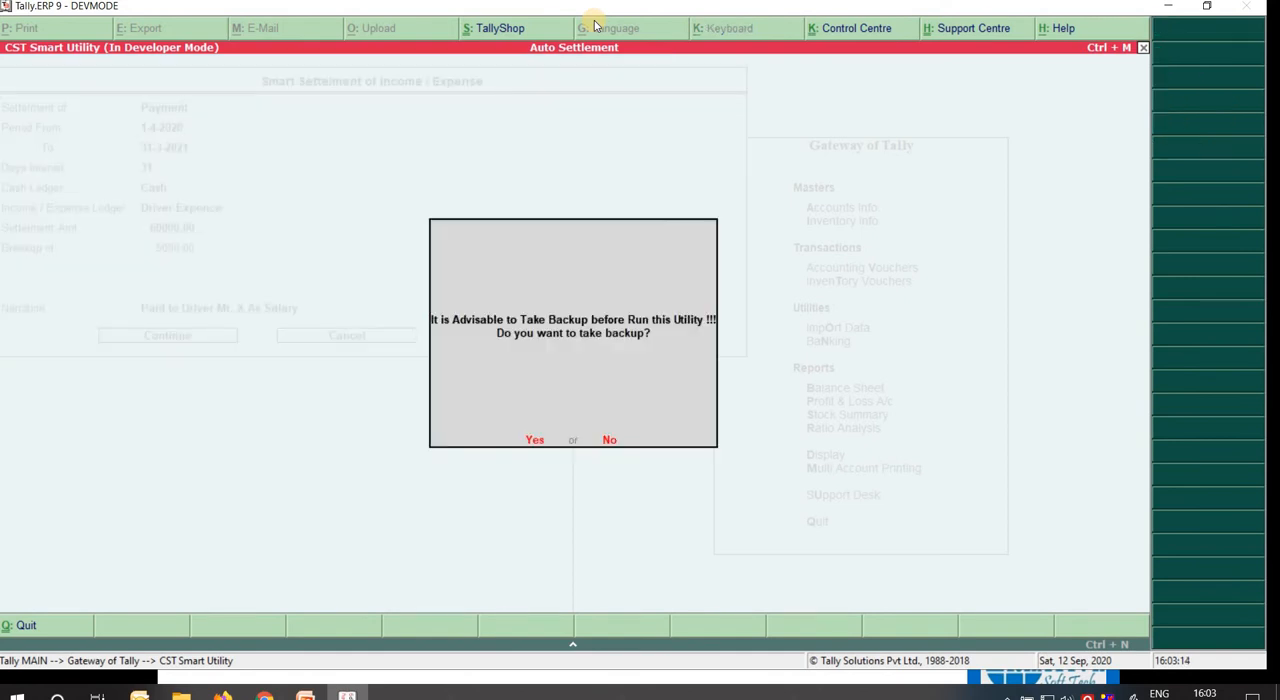
key(n)
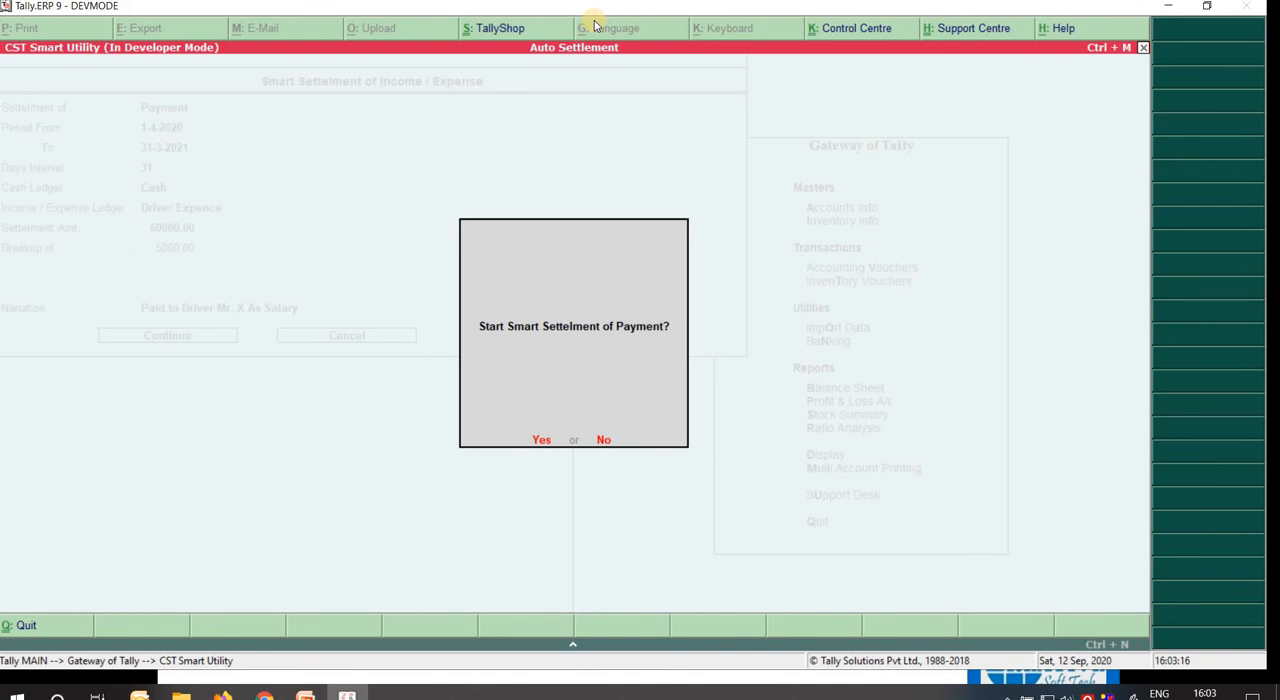
key(y)
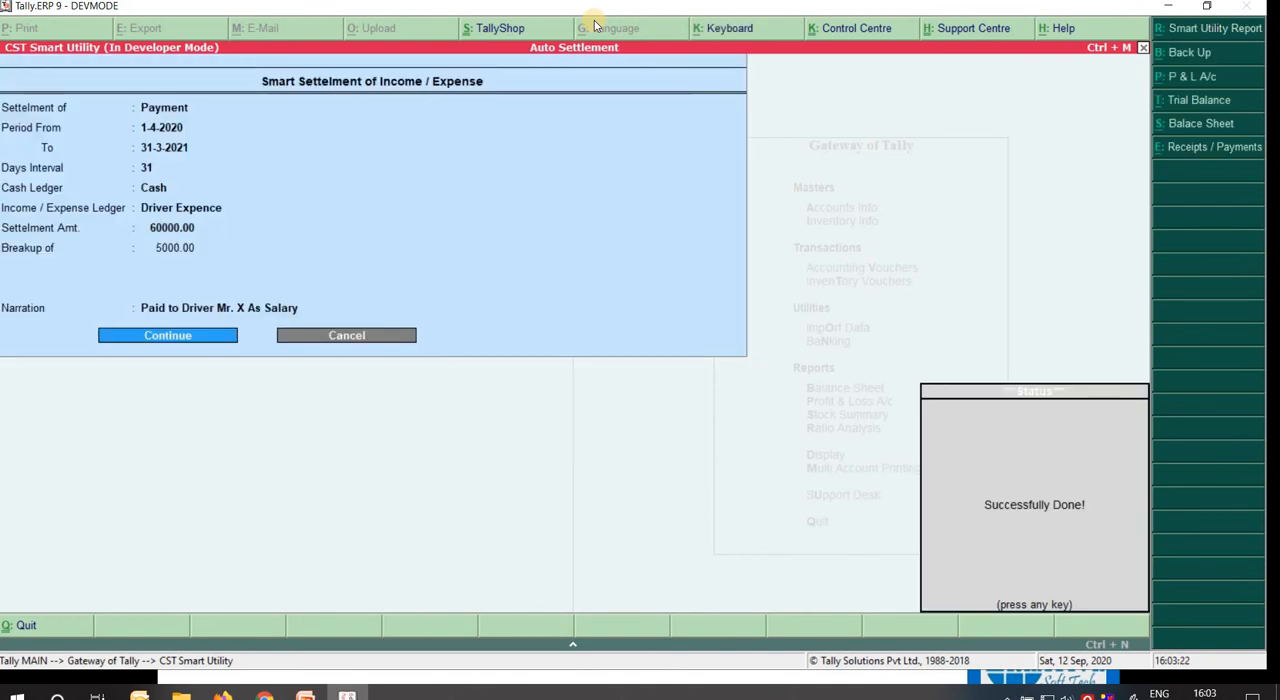
key(Return)
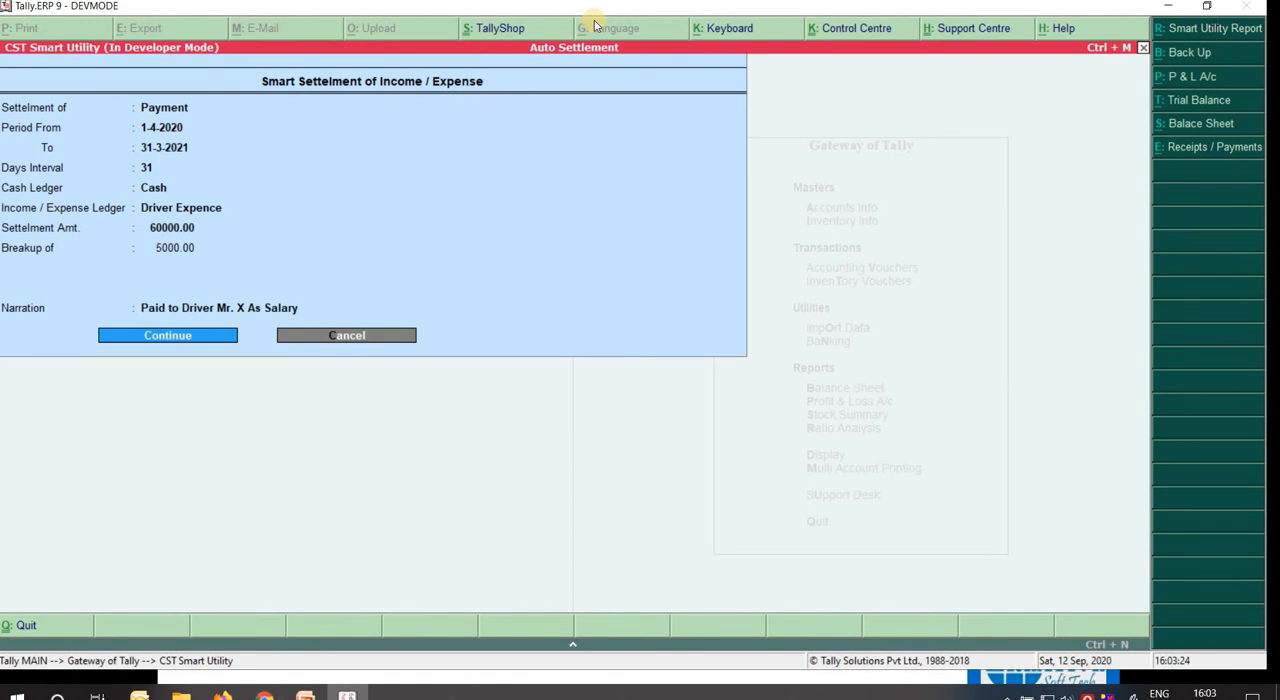
Open the Profit & Loss account and drill down through Indirect Expenses to the monthly summary of Driver Expence.
click(1181, 85)
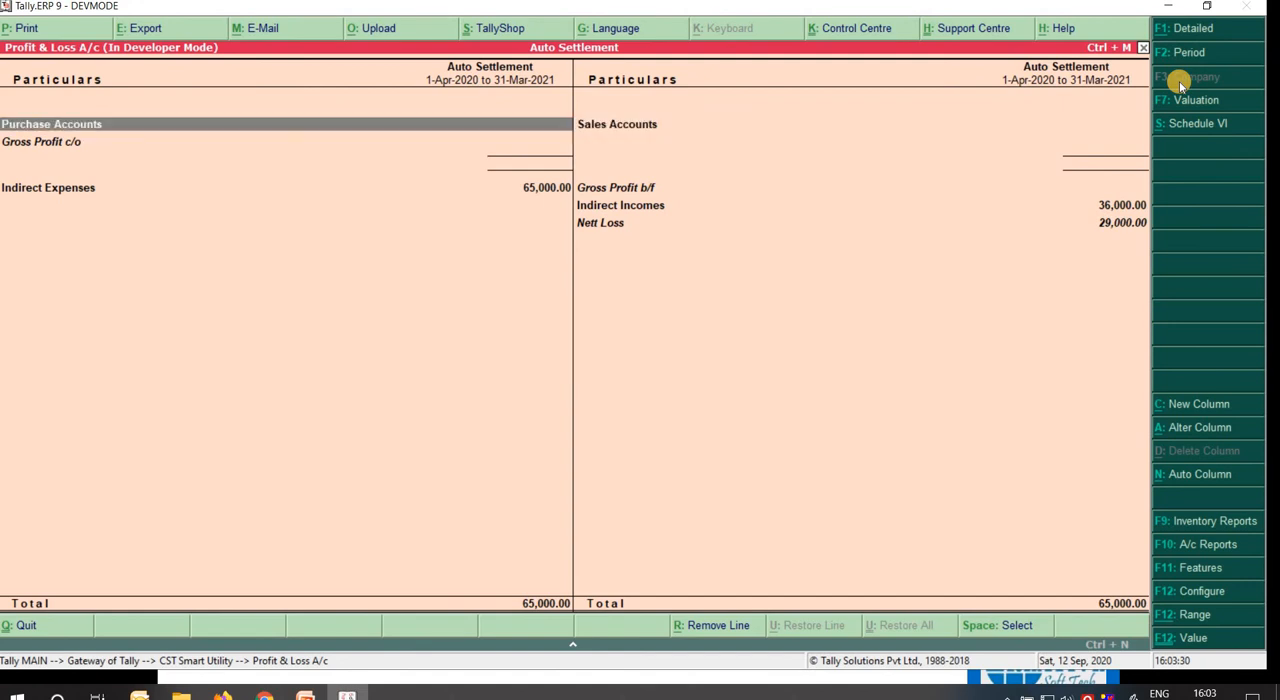
key(Down)
key(Return)
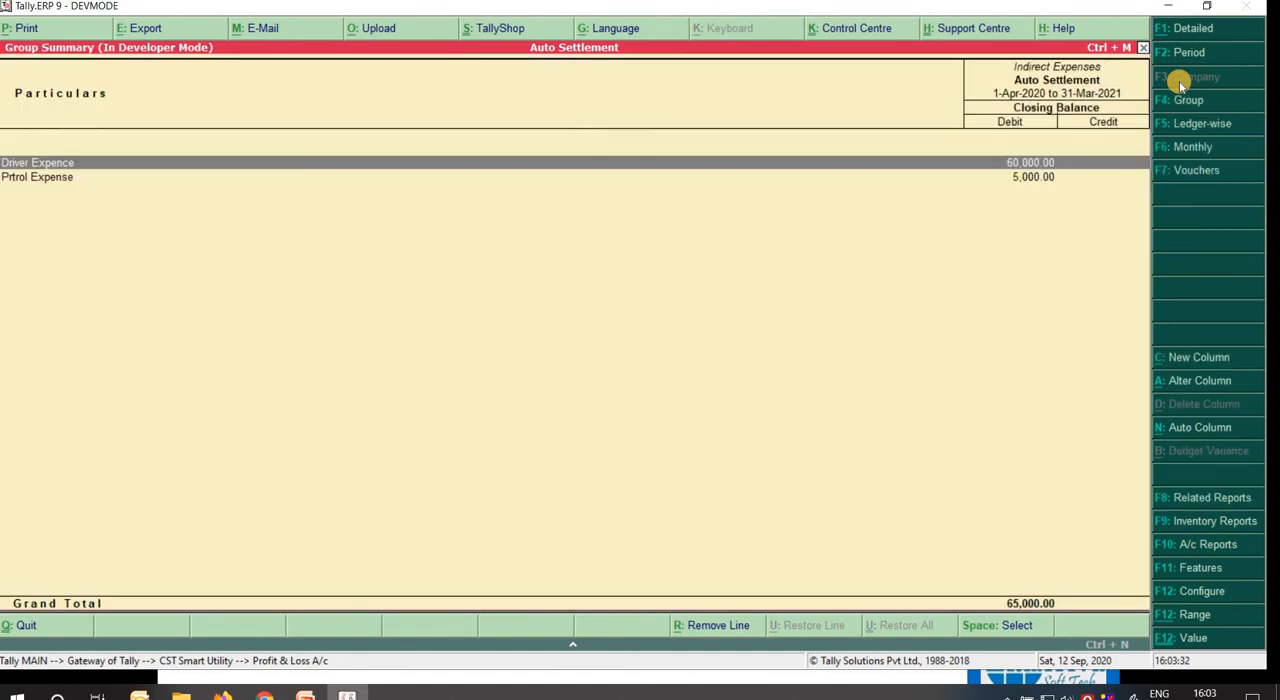
key(Down)
key(Up)
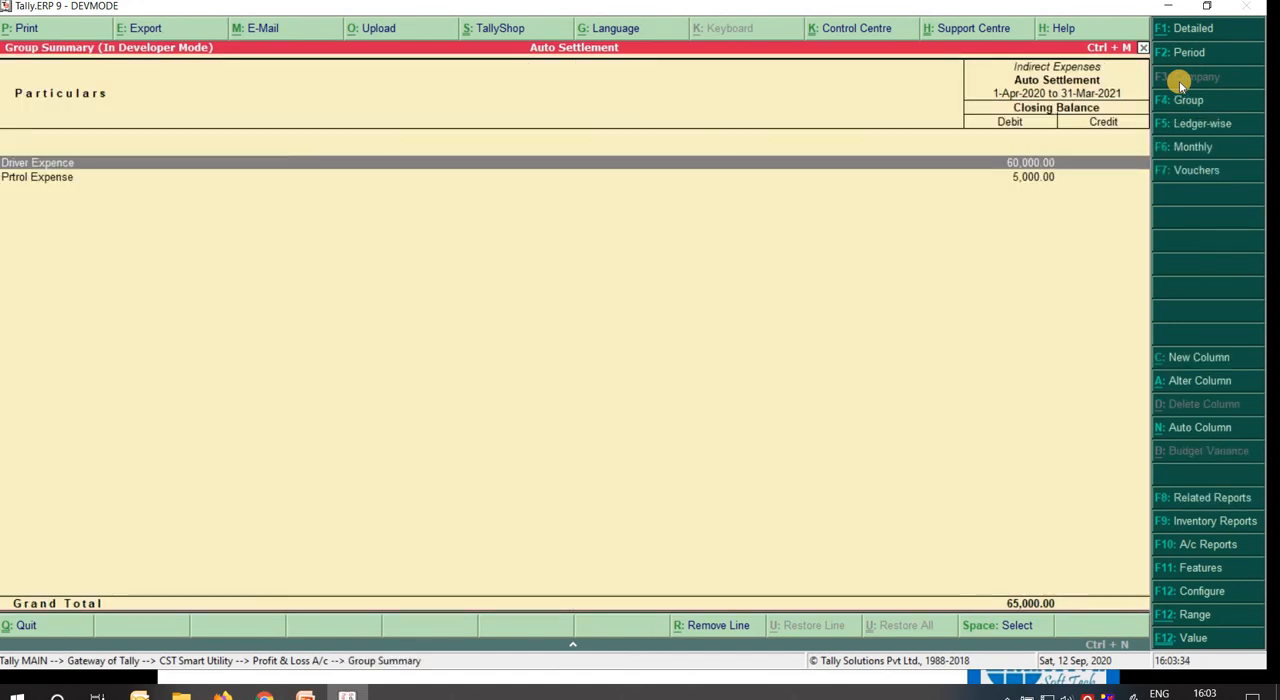
key(Return)
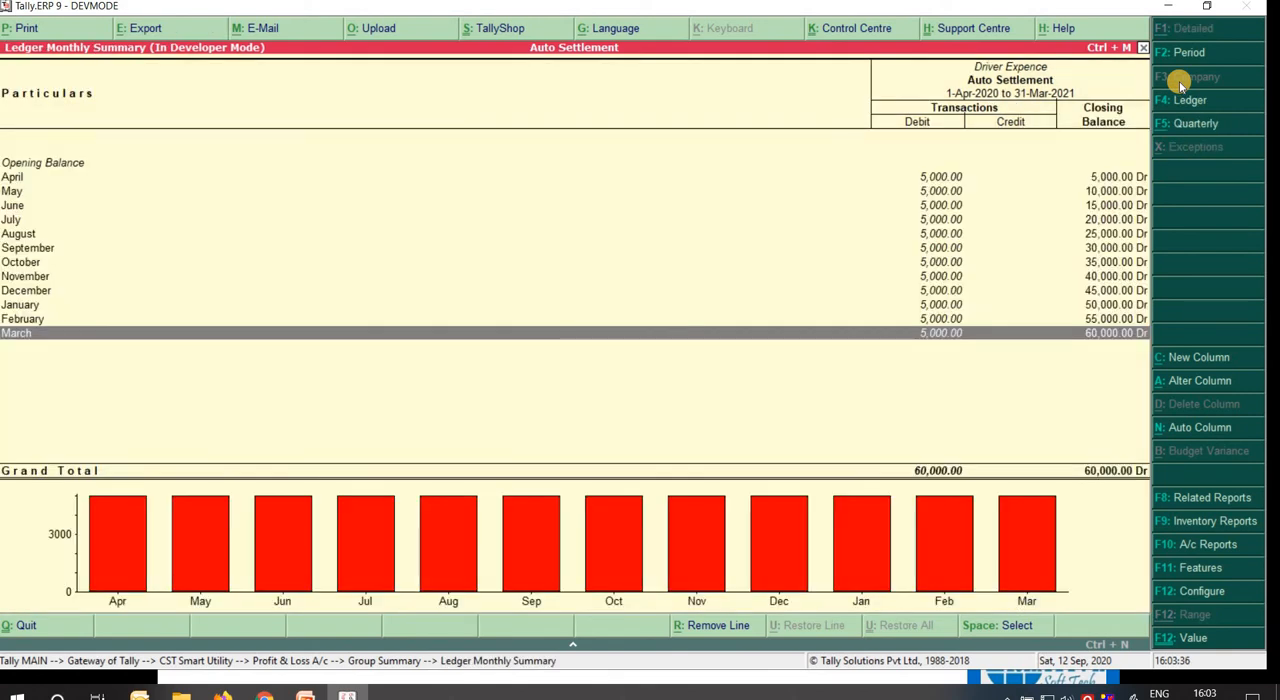
Review the month-by-month Driver Expence debits and closing balances from March back to April.
key(Up)
key(Up)
key(Up)
key(Up)
key(Up)
Review the month-by-month Driver Expence debits in the ledger summary and return to the Indirect Expenses group summary.
key(Up)
key(Up)
key(Up)
key(Up)
key(Up)
key(Up)
key(Down)
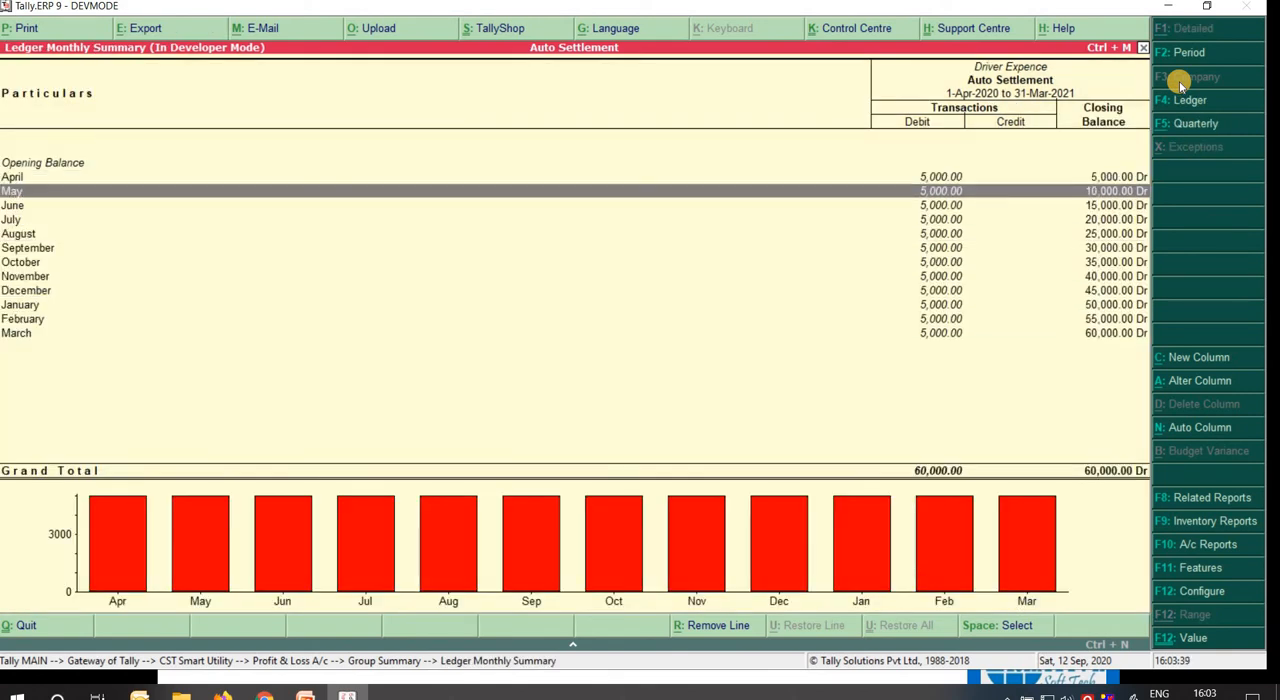
key(Down)
key(Down)
key(Down)
key(Down)
key(Down)
key(Down)
key(Down)
key(Down)
key(Down)
key(Down)
key(Up)
key(Up)
key(Up)
key(Up)
key(Up)
key(Up)
key(Up)
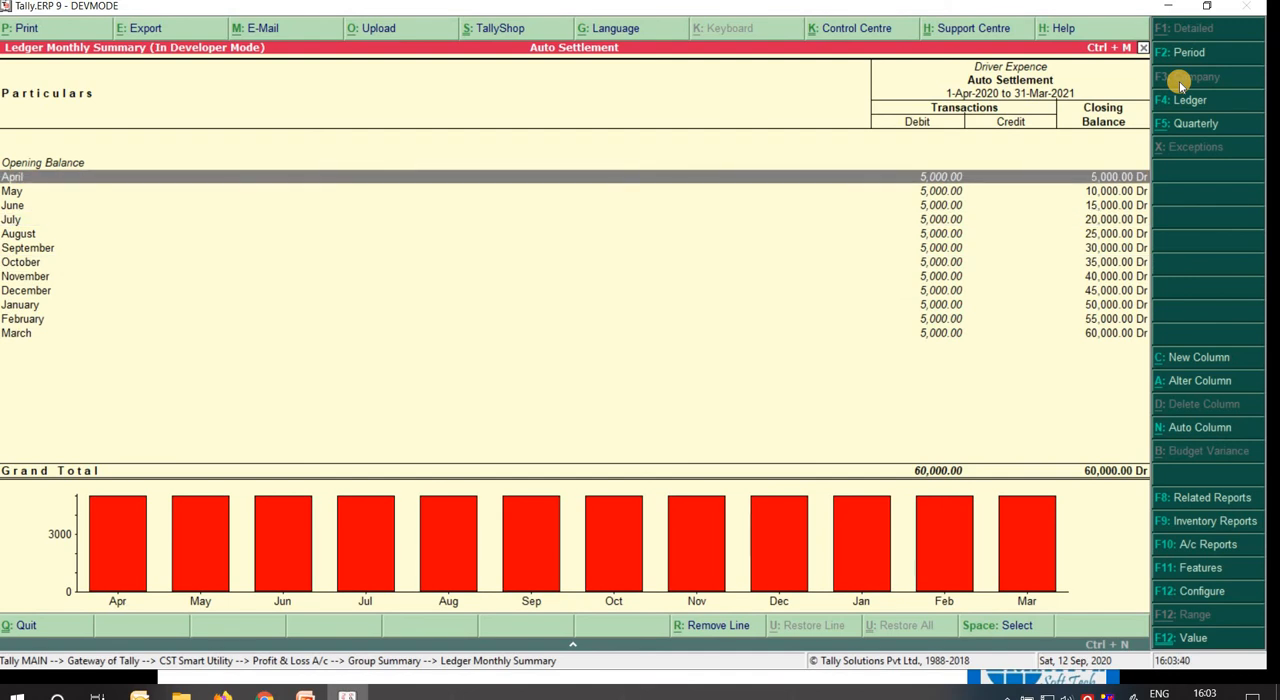
key(Down)
key(Down)
key(Down)
key(Down)
key(Down)
key(Down)
key(Down)
Drill down into the April 2020 vouchers of the Prtrol Expense ledger and return to the smart settlement form.
key(Down)
key(Down)
key(Down)
key(Down)
key(Escape)
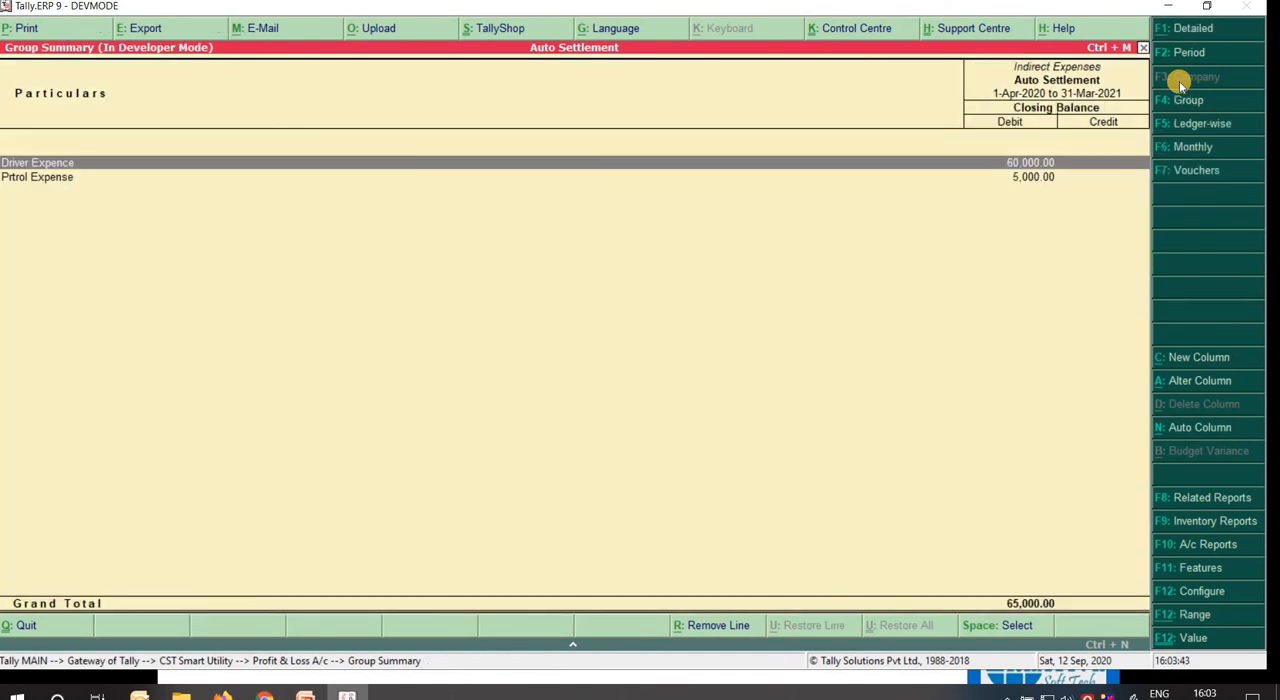
key(Down)
key(Return)
key(Up)
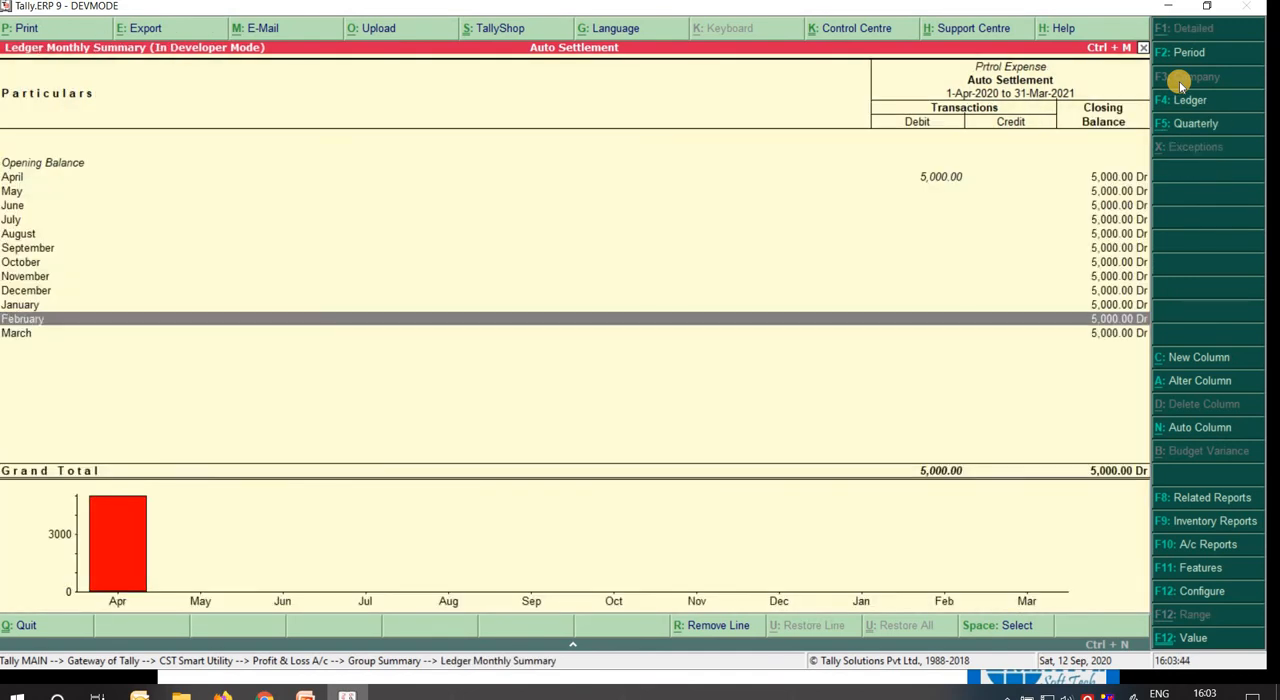
key(Up)
key(Up)
key(Up)
key(Up)
key(Up)
key(Up)
key(Up)
key(Up)
key(Up)
key(Up)
key(Return)
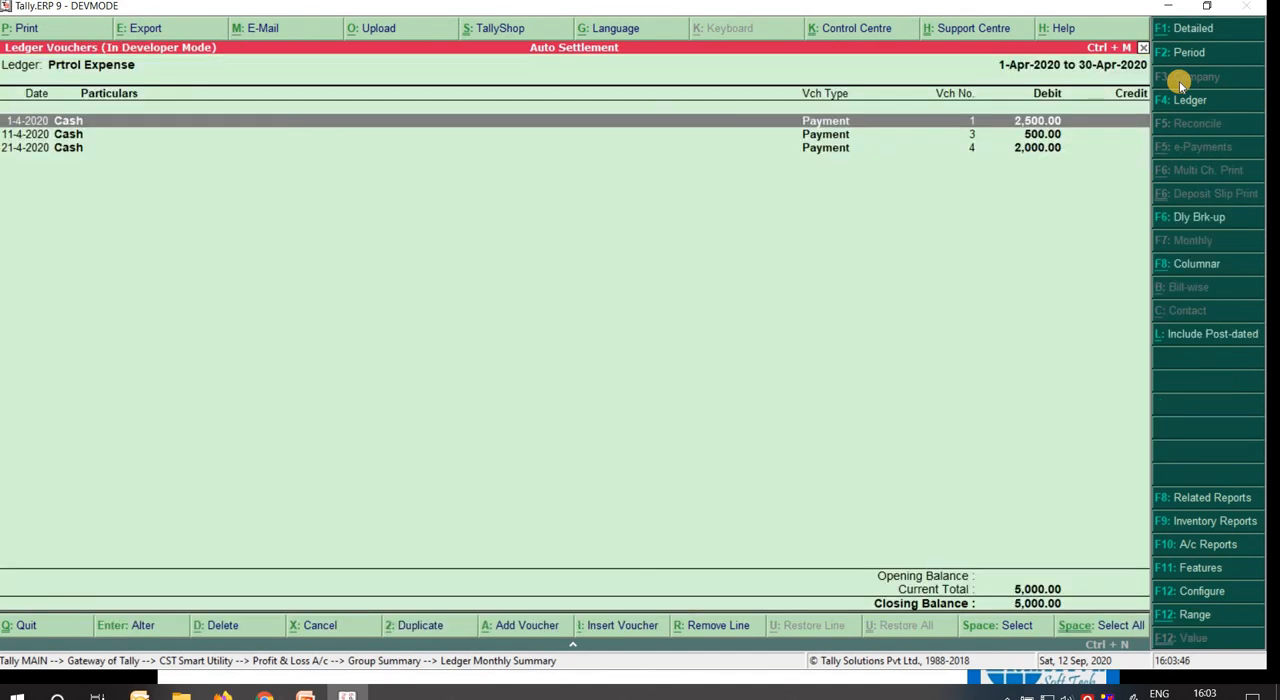
key(Escape)
key(Escape)
key(Escape)
key(Escape)
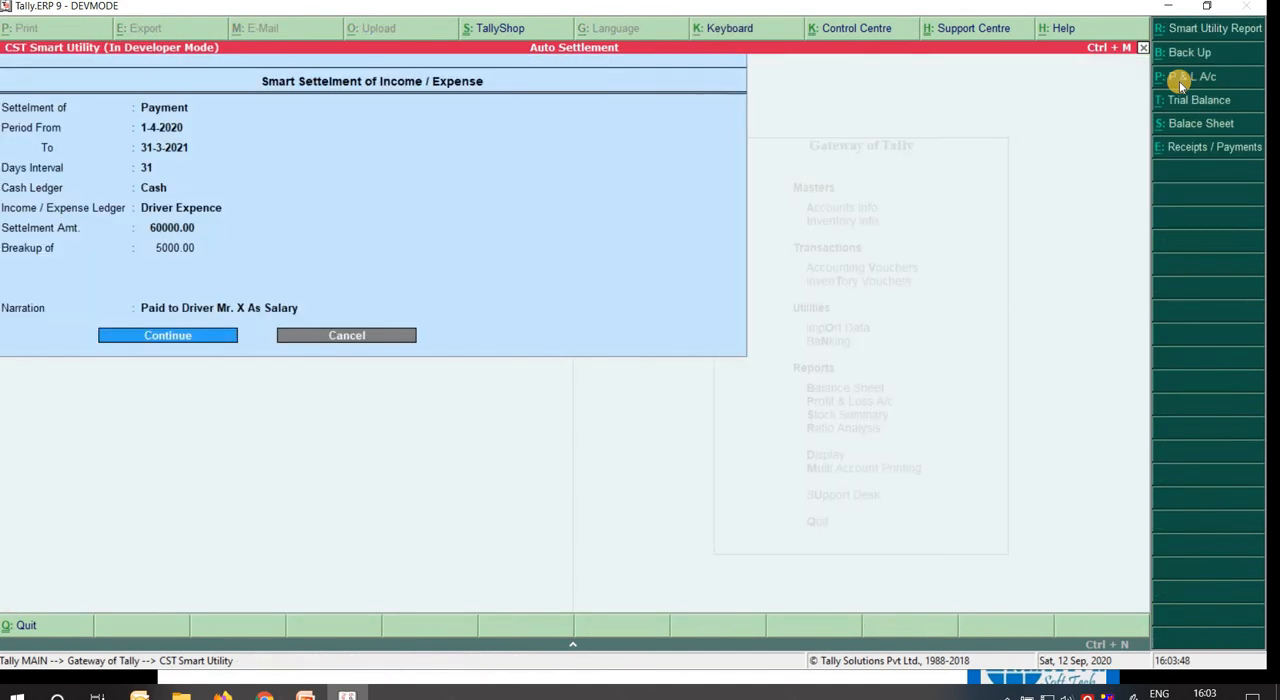
Set the payment settlement period from 1-5-2020 to 31-5-2020.
key(Up)
key(Up)
key(Up)
key(Up)
key(Up)
key(Up)
key(Up)
key(Up)
key(Up)
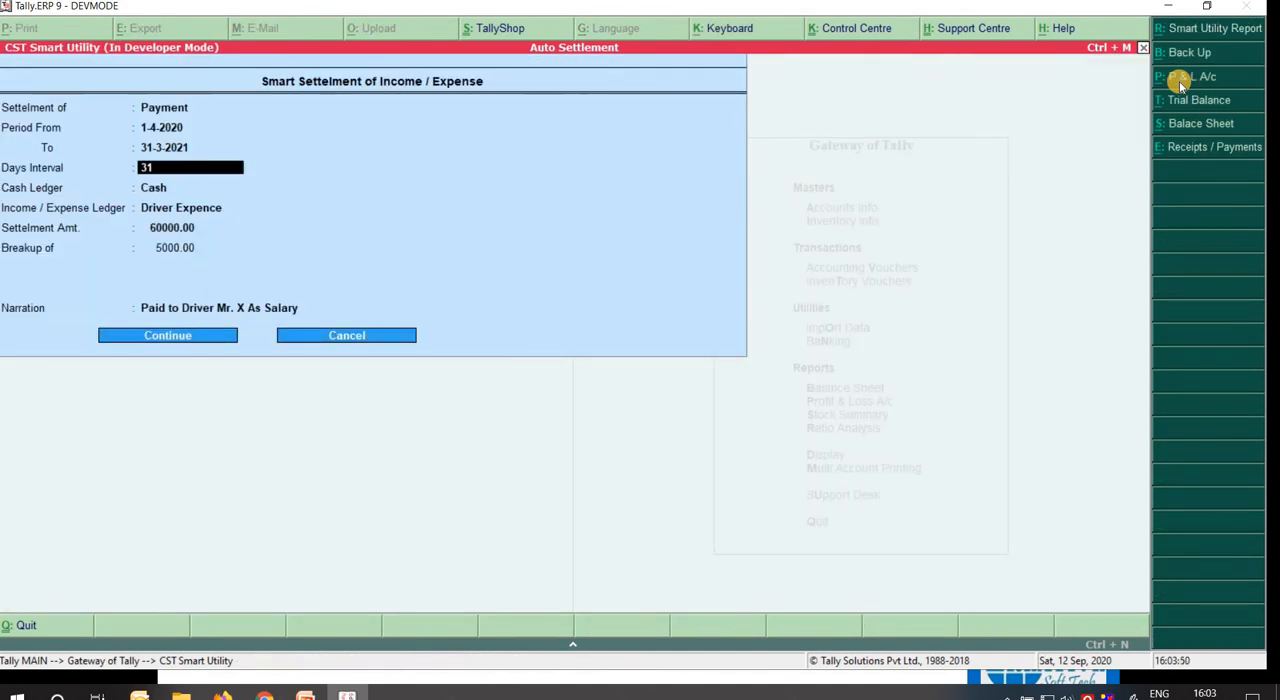
text(1-5)
key(Return)
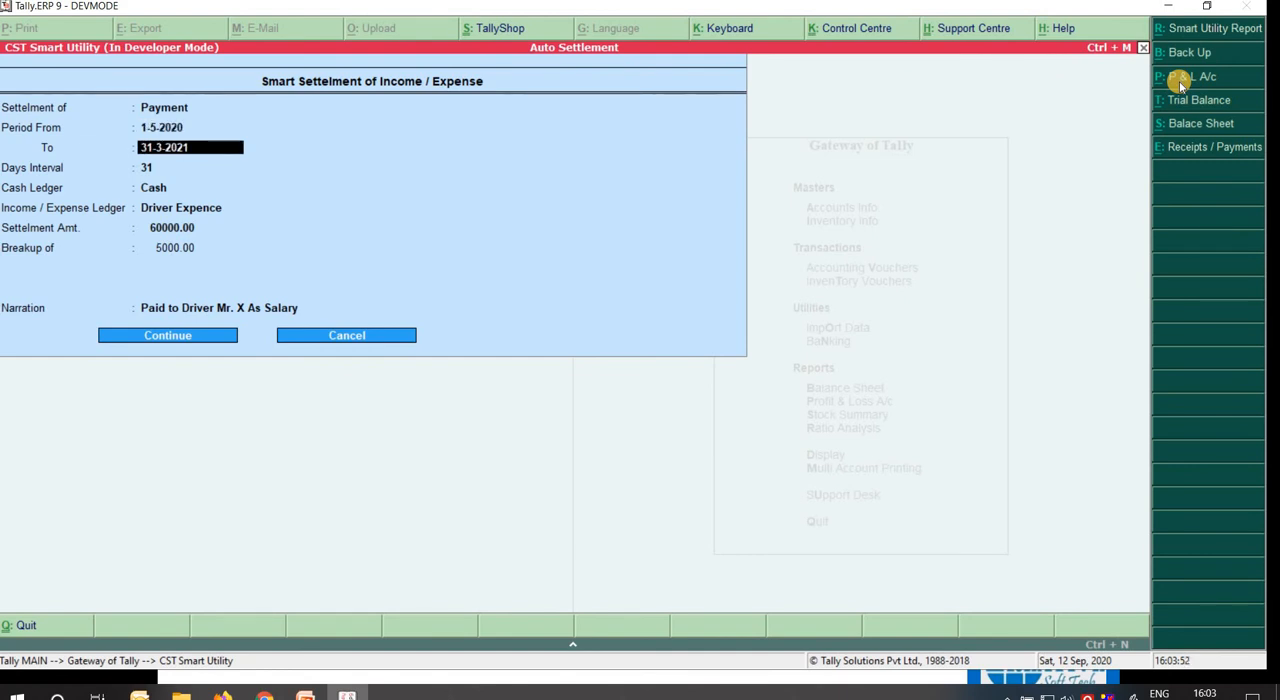
text(31 5)
key(Return)
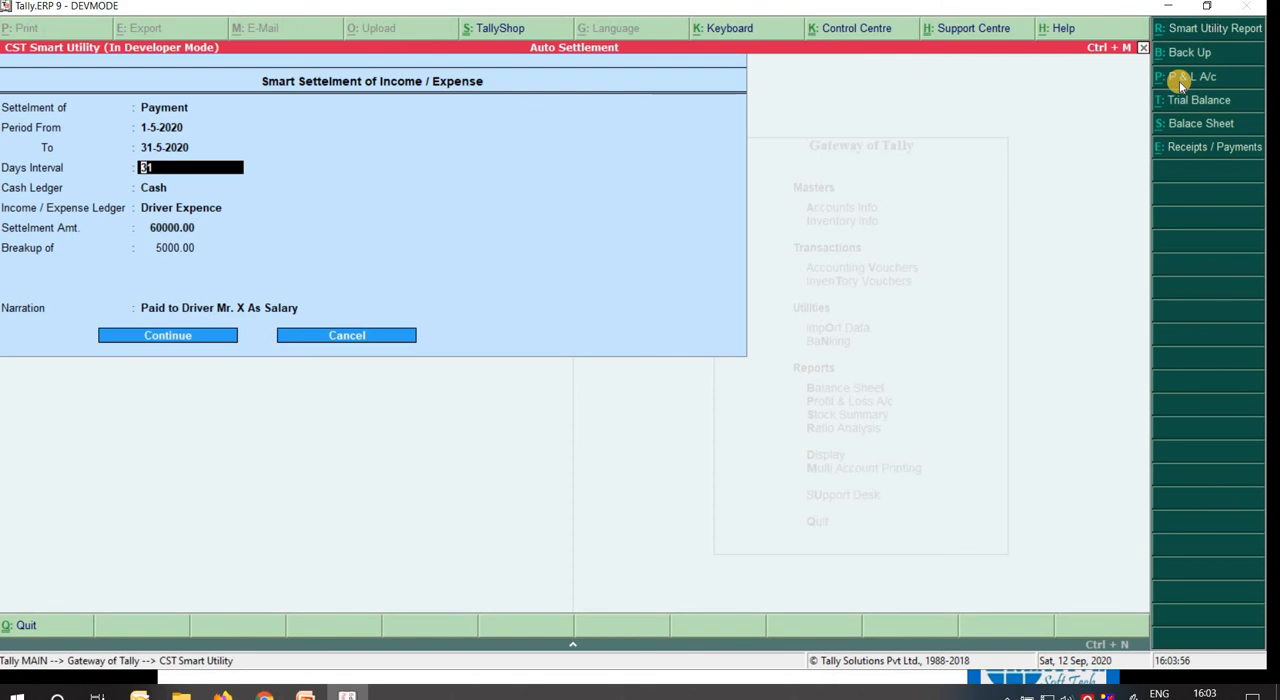
Set the days interval to 11, keep Cash as the cash ledger and choose Prtrol Expense as the expense ledger.
text(11)
key(Return)
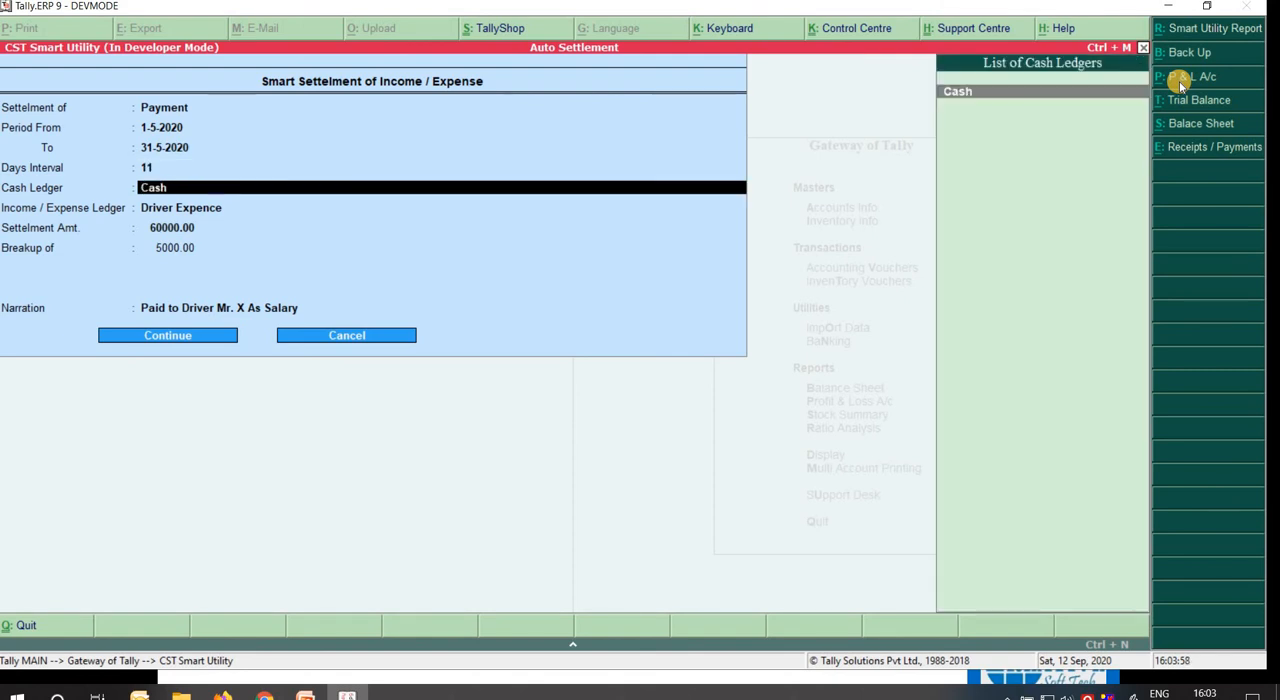
key(Return)
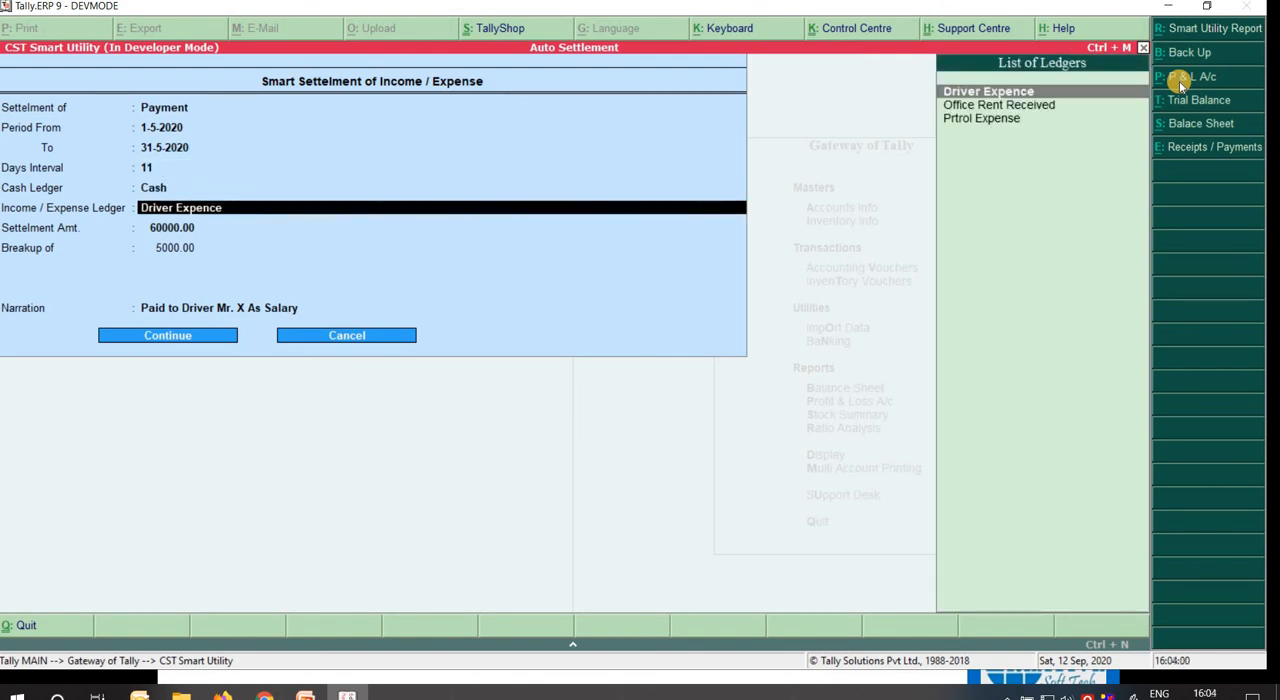
text(Pe)
key(Down)
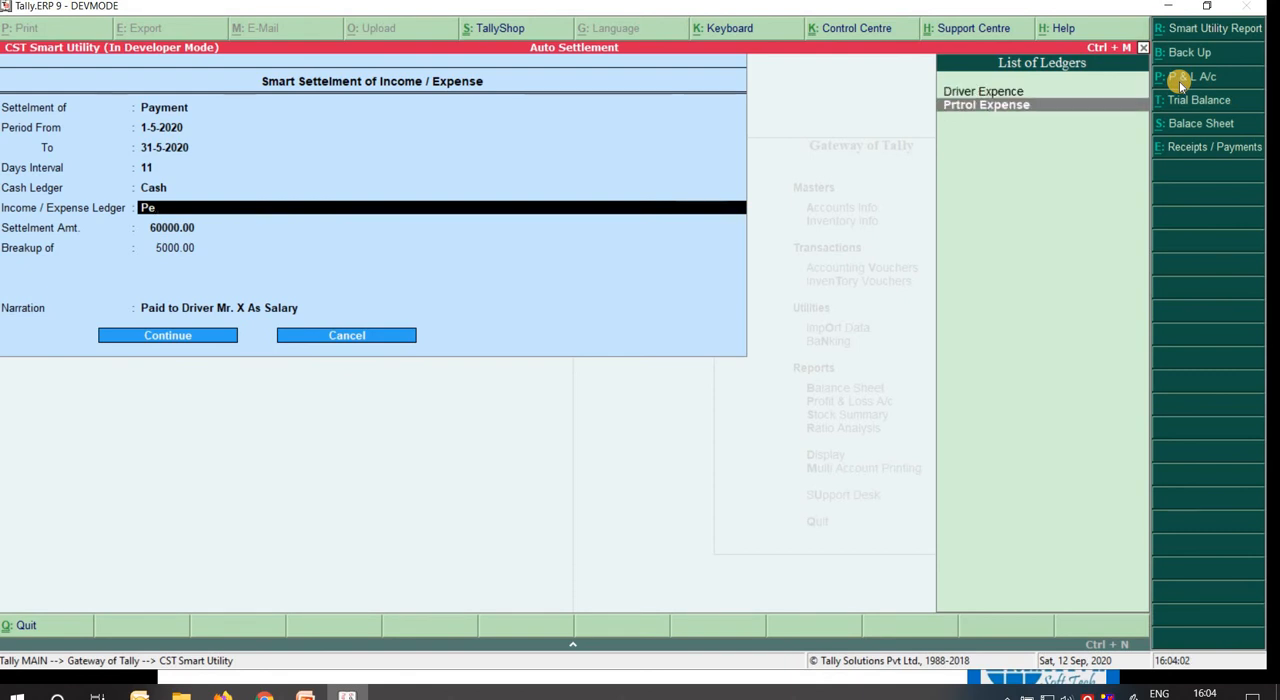
key(Return)
Set the Prtrol Expense settlement amount to 5000 with a first breakup amount of 2500.
text(50)
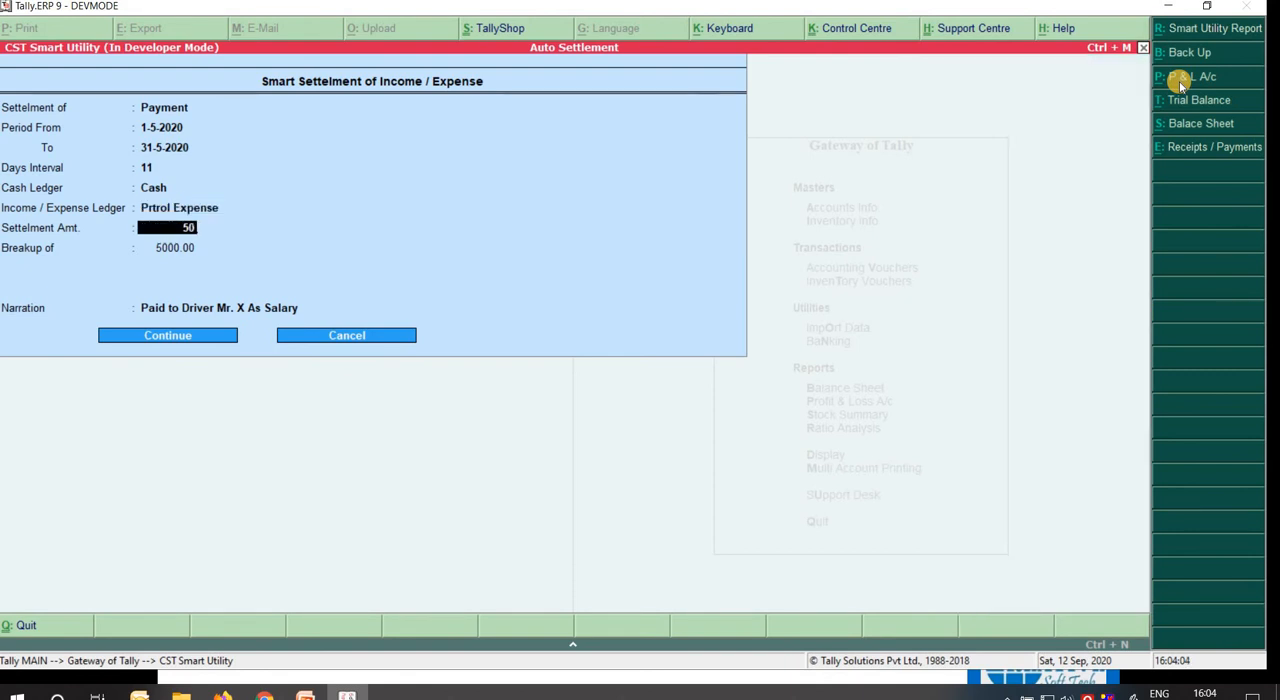
text(00)
key(Return)
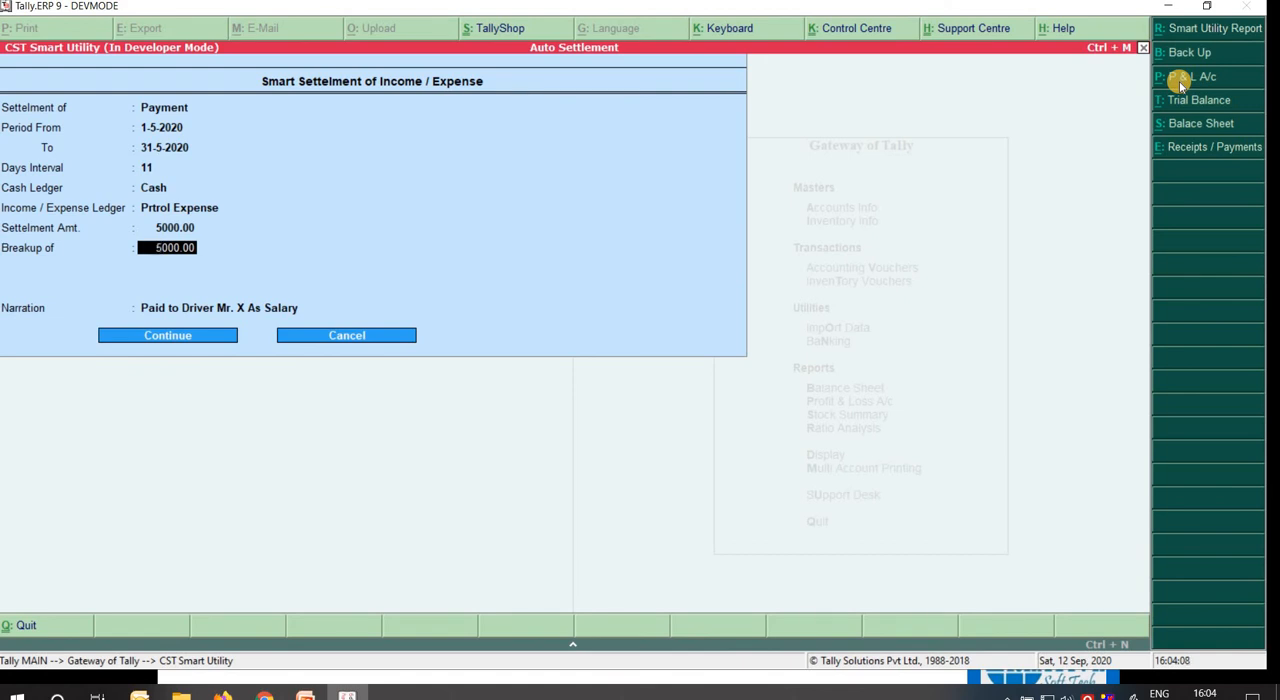
text(2500)
key(Return)
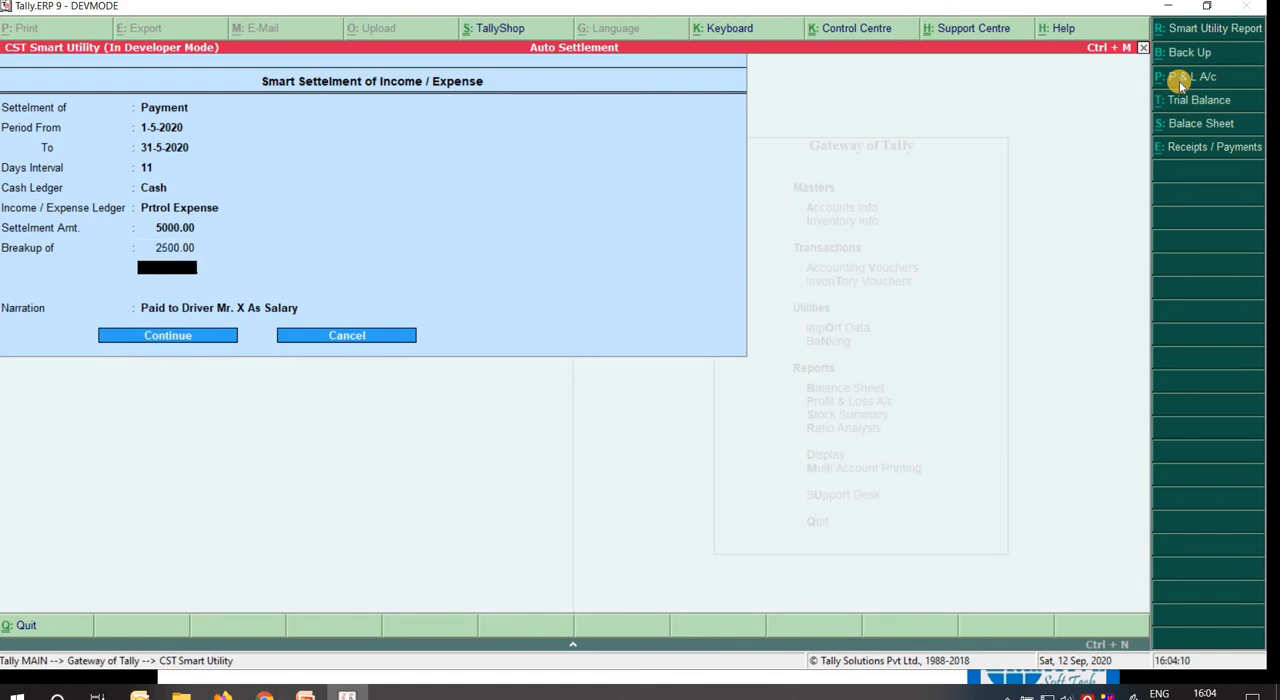
Change the days interval to 16, keeping the Cash and Prtrol Expense ledgers and the amounts.
key(BackSpace)
key(BackSpace)
key(BackSpace)
key(BackSpace)
key(BackSpace)
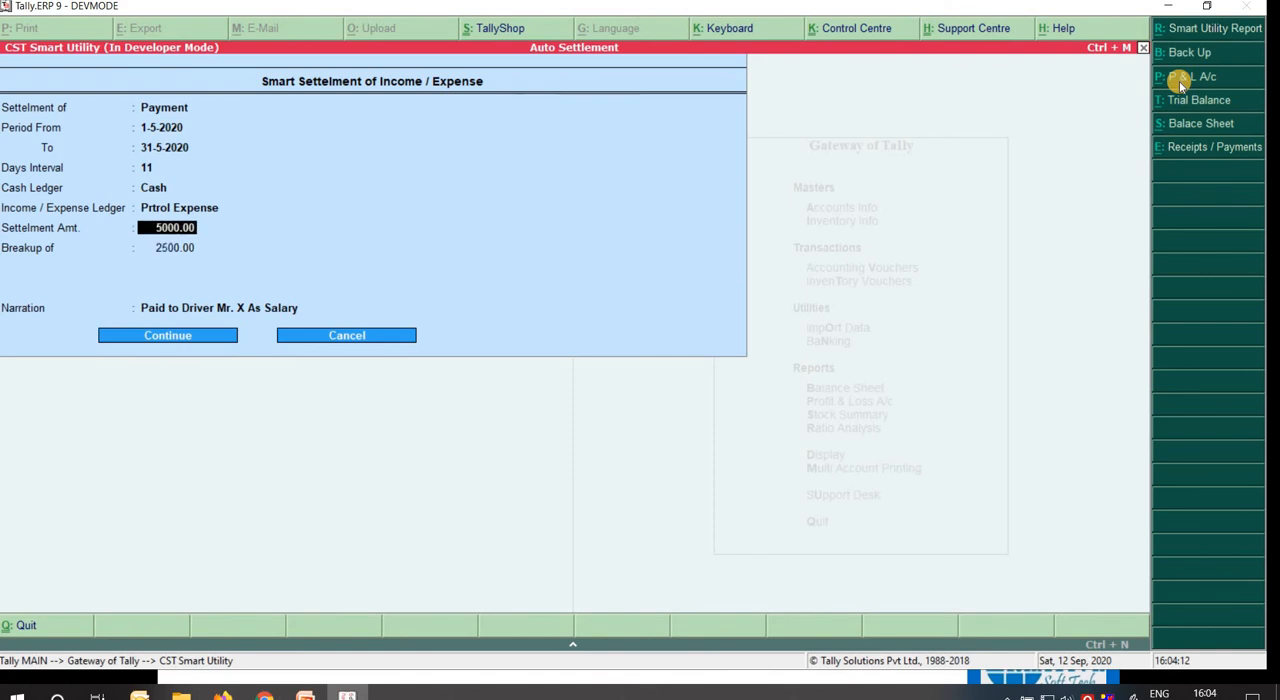
text(16)
key(Return)
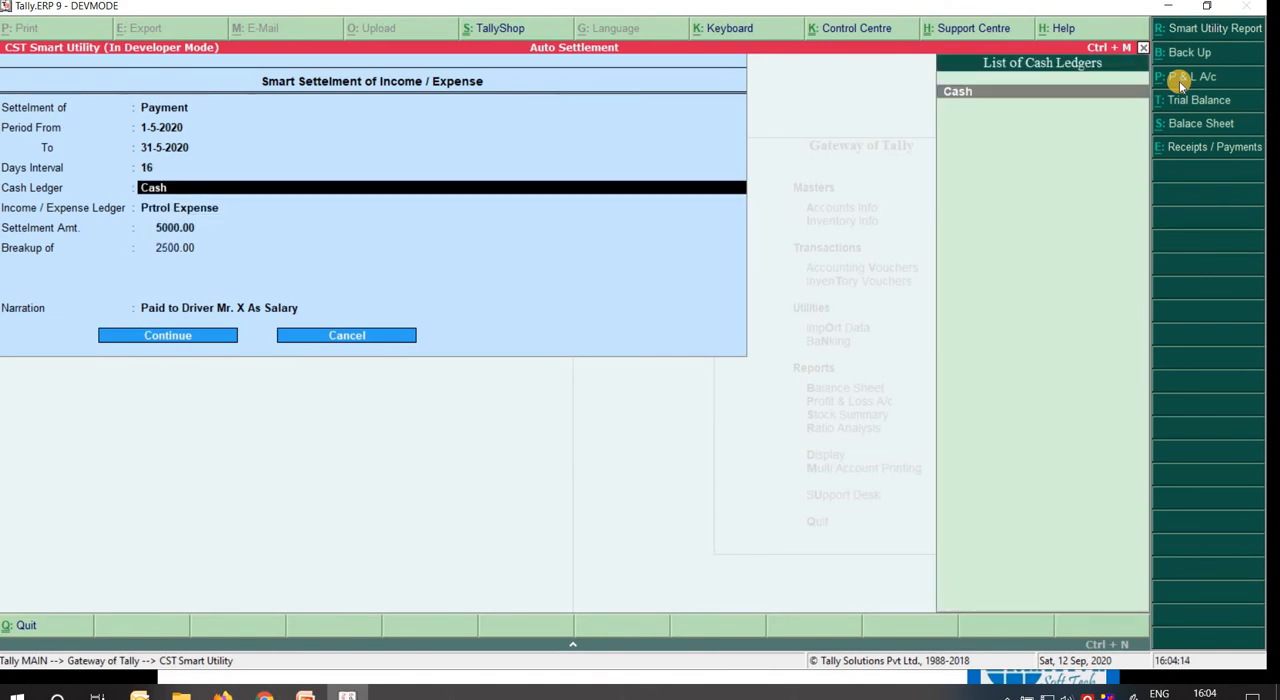
key(Return)
key(Return)
key(Return)
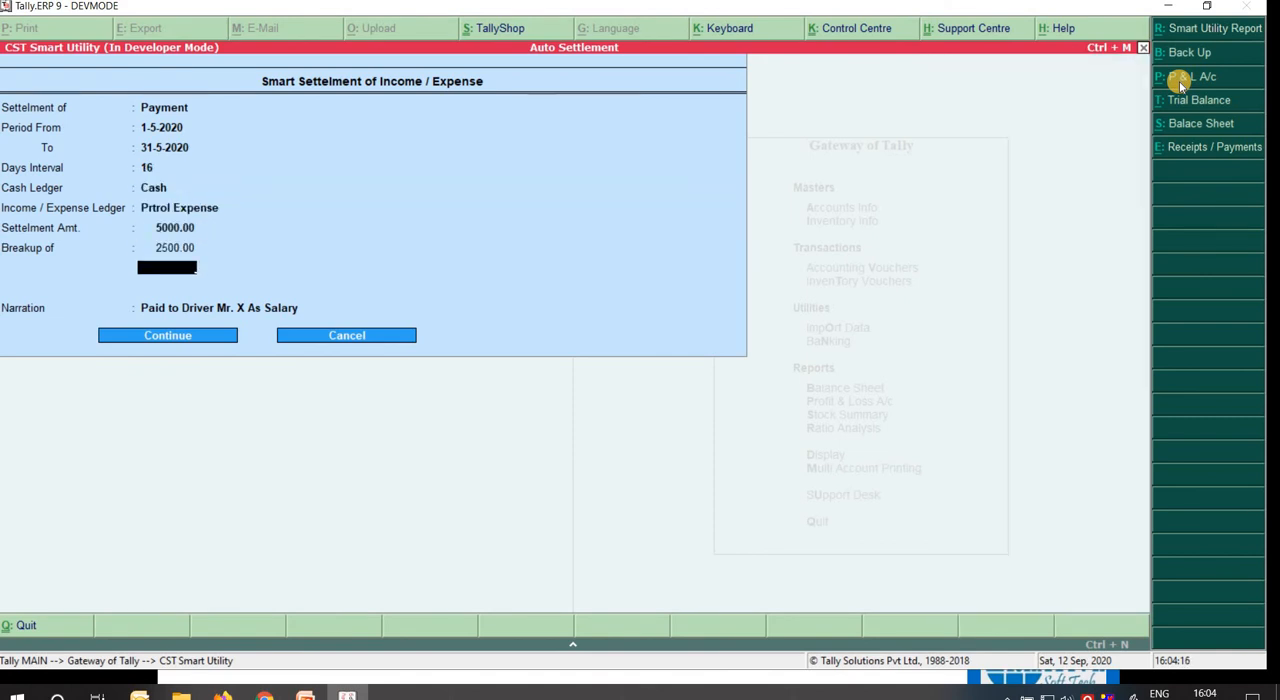
Set the days interval to 15 and accept the ledgers and settlement amount.
key(BackSpace)
key(BackSpace)
key(BackSpace)
key(BackSpace)
text(15)
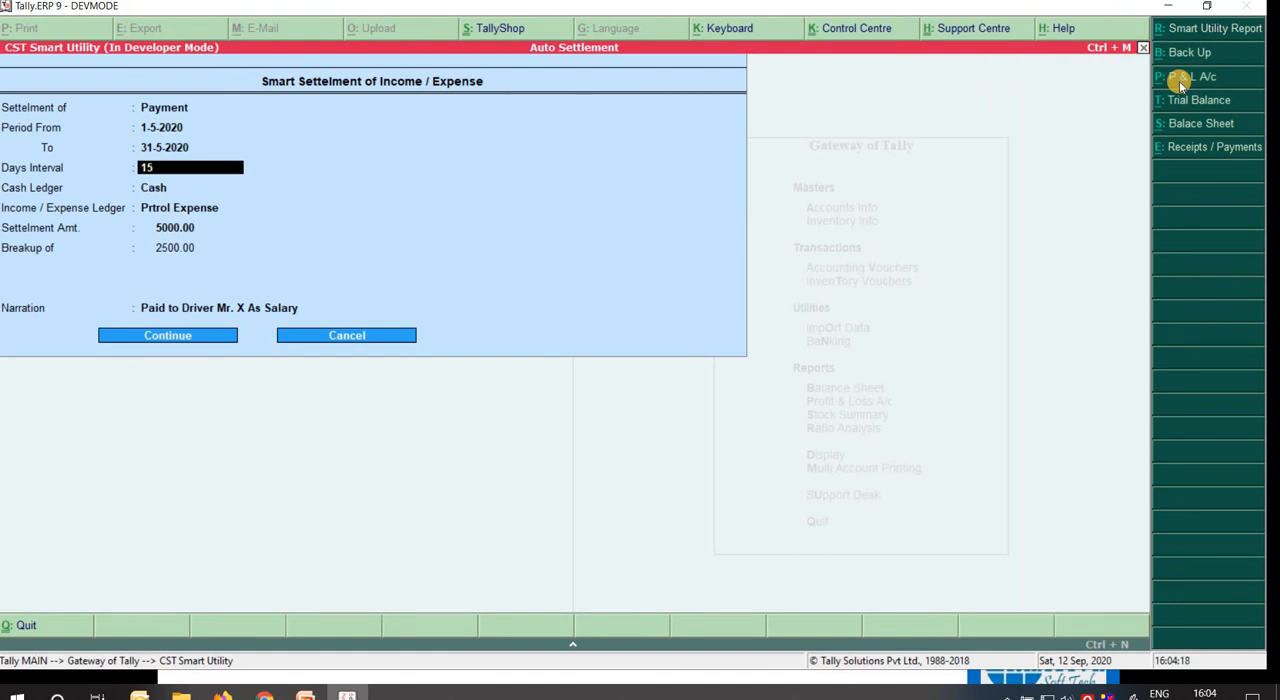
key(Return)
key(Return)
key(Return)
key(Return)
key(Return)
Enter 2500 as the second breakup amount and go back to that entry.
text(25)
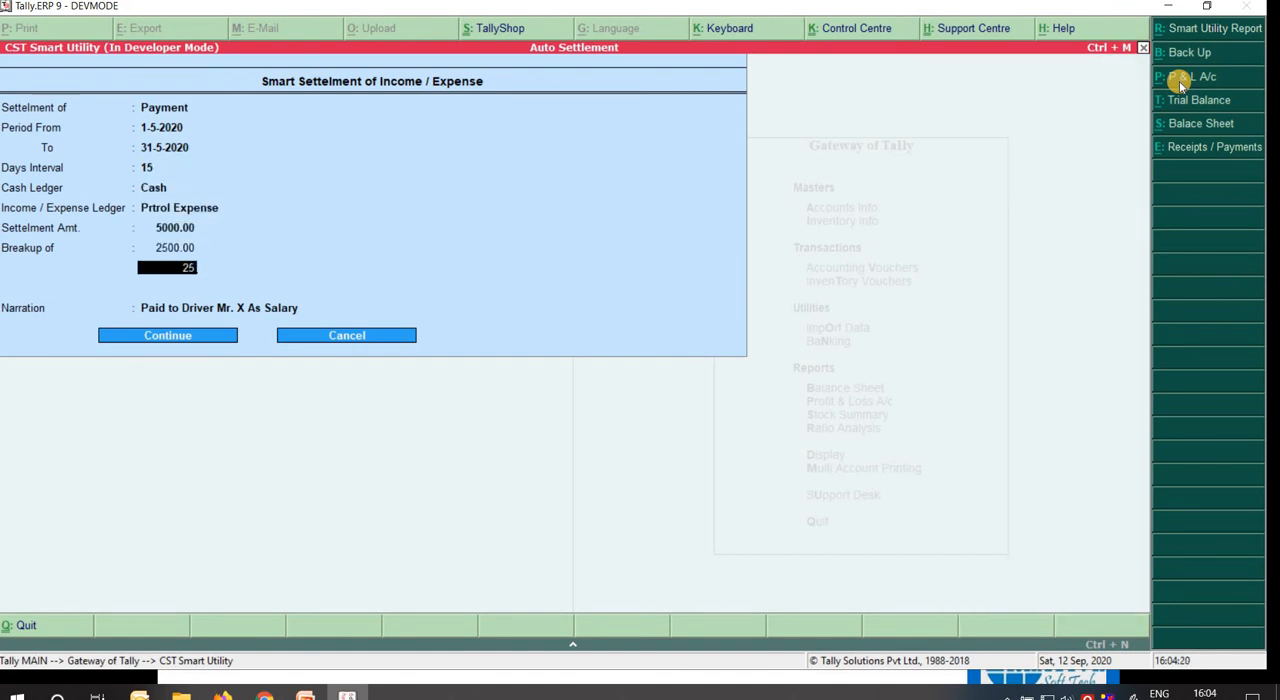
text(00)
key(Return)
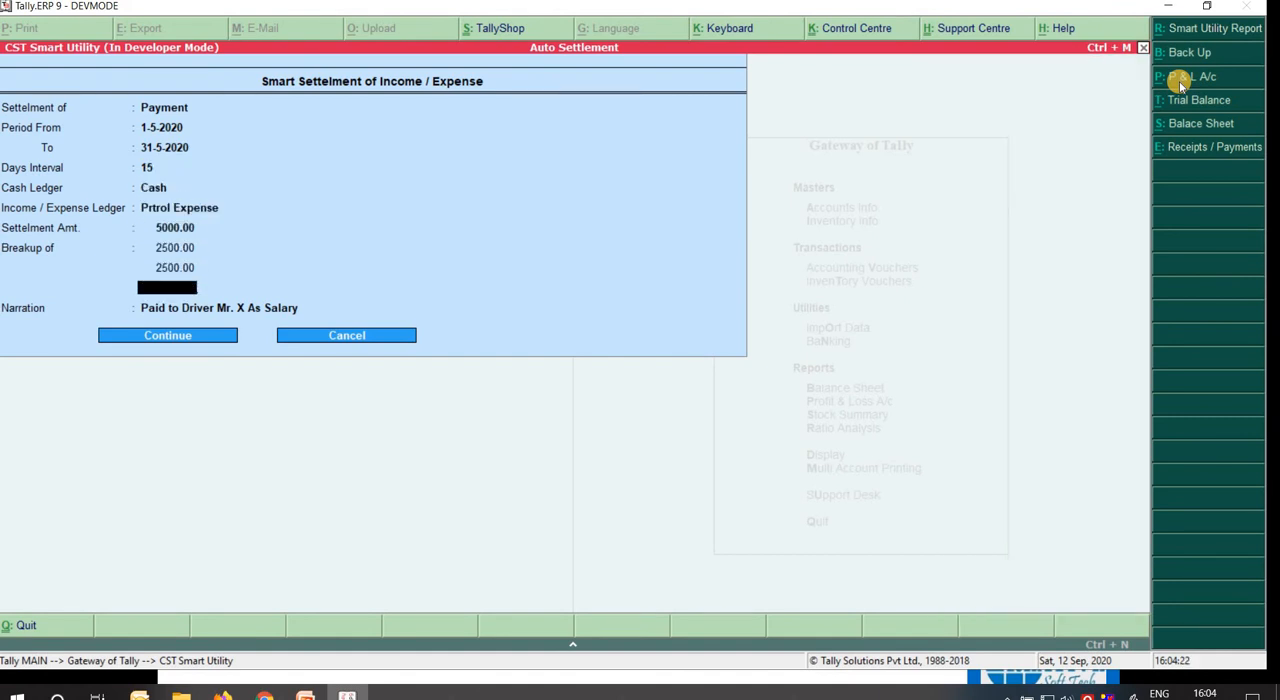
key(Return)
key(BackSpace)
key(BackSpace)
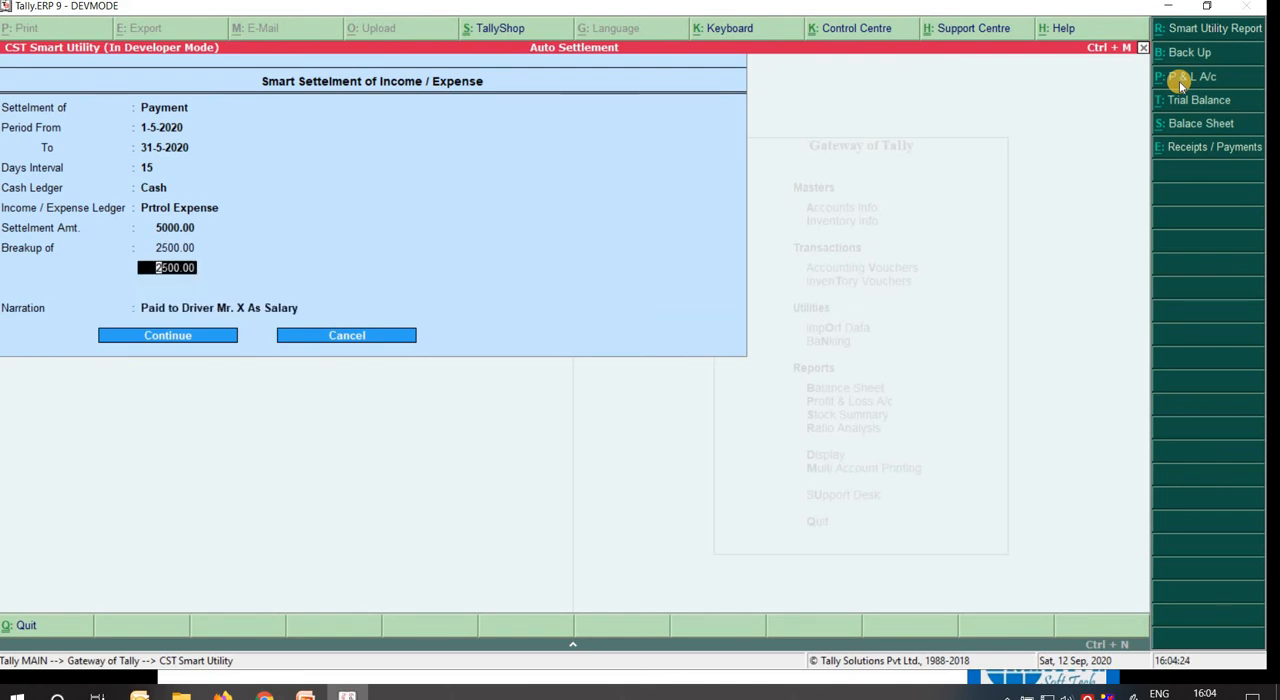
Set the second breakup amount to 2000 and the third to 500.
text(2000)
key(Return)
text(500)
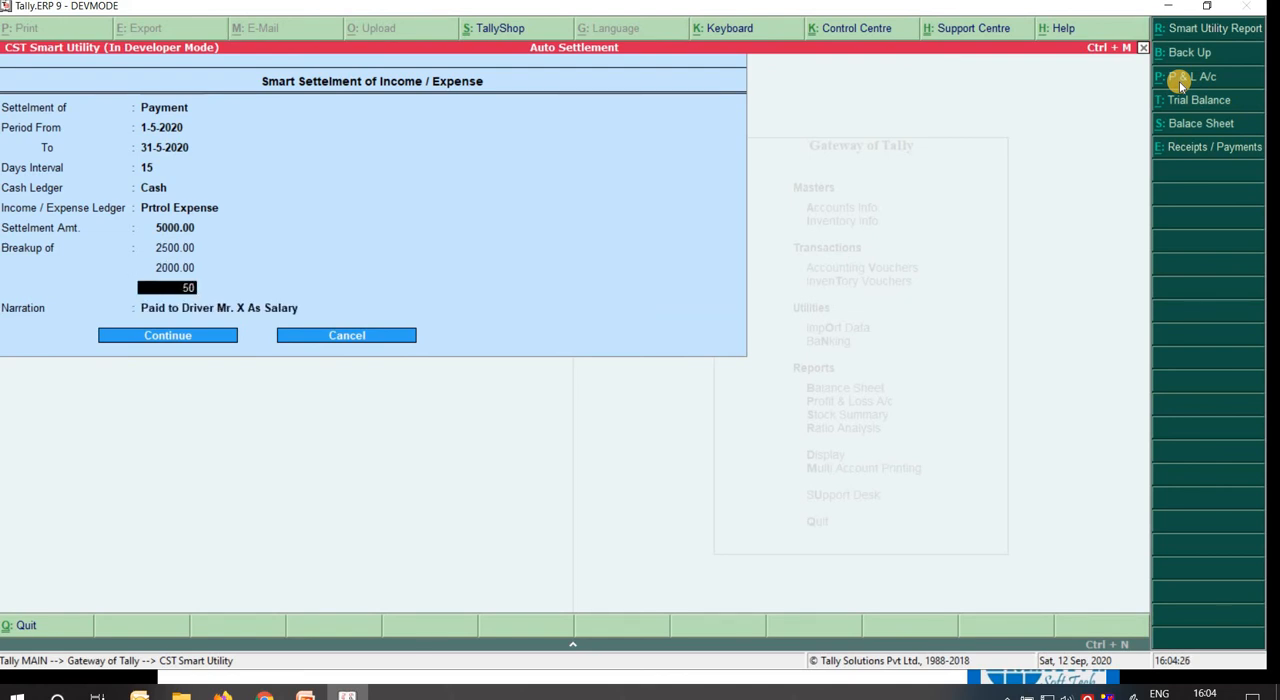
key(Return)
key(Return)
key(Return)
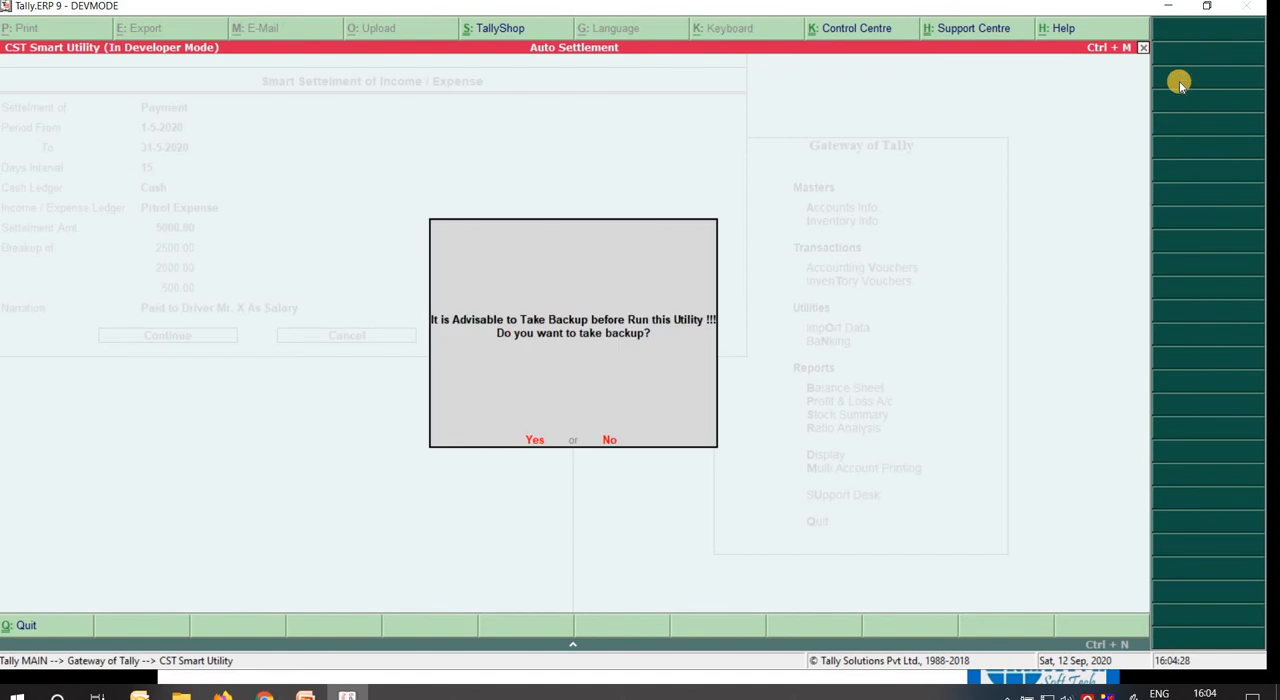
Continue with the existing driver salary narration, but decline both the backup and the start of the payment settlement.
key(n)
key(n)
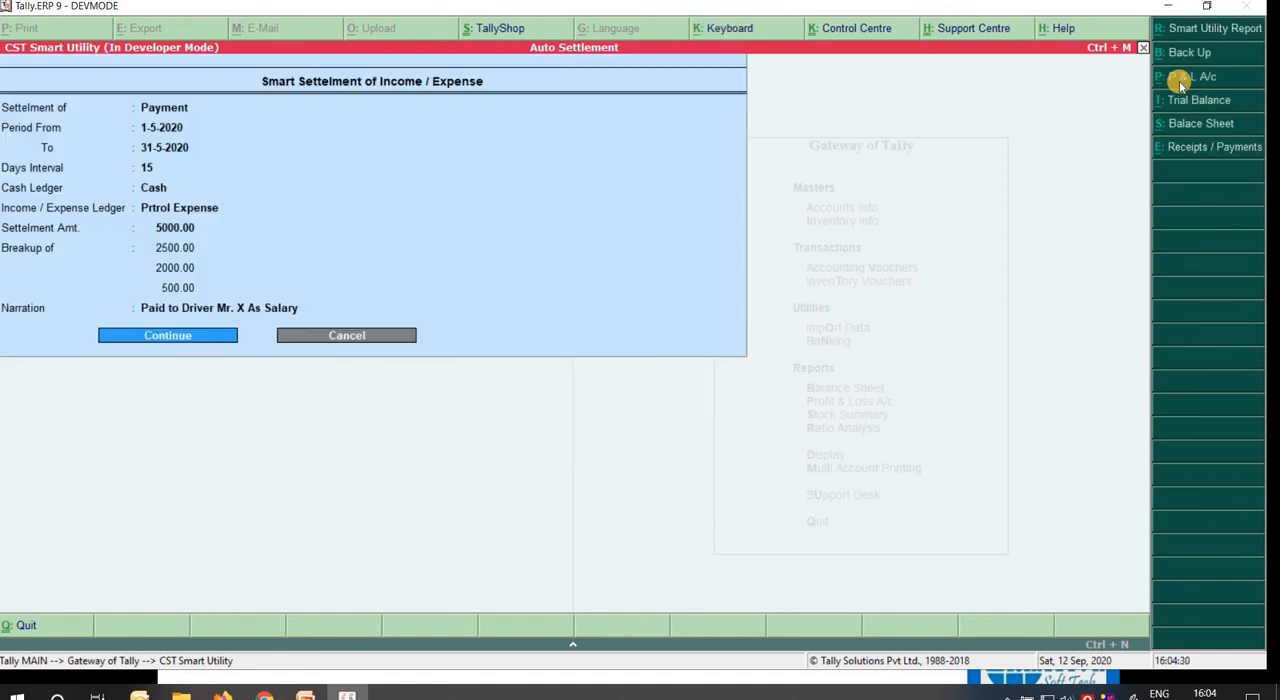
Change the settlement narration to "Petrol Expense Paid".
key(Up)
key(Up)
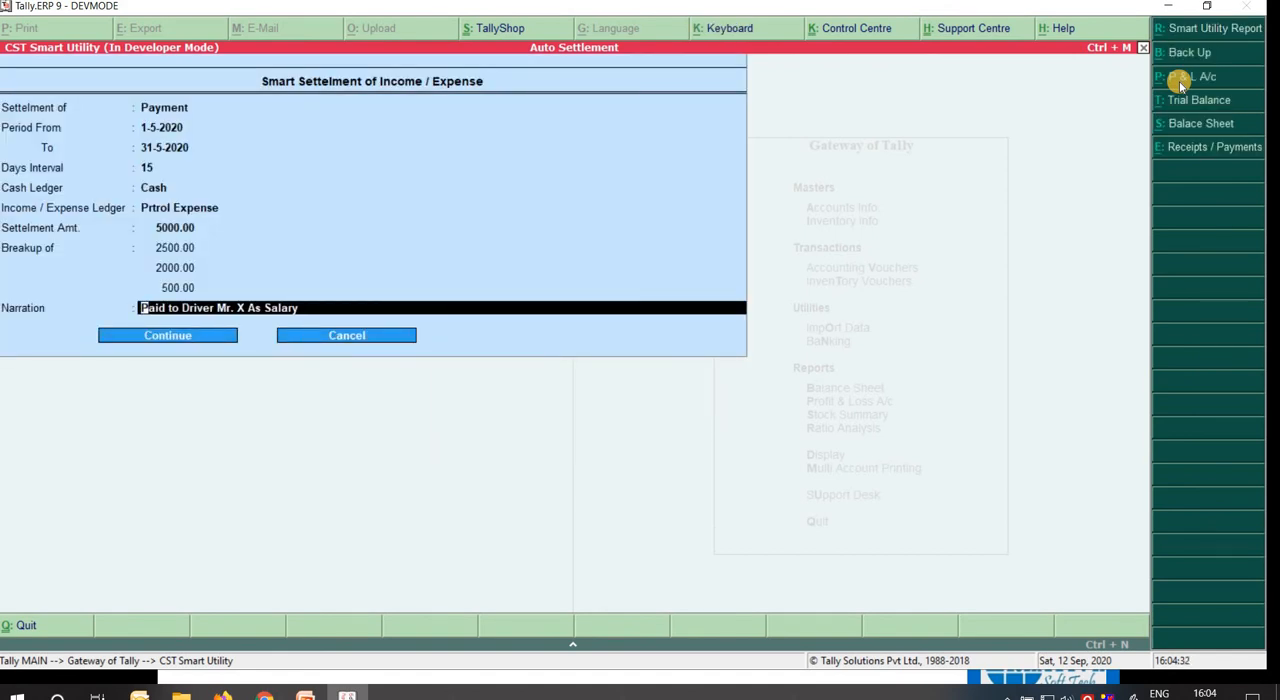
text(Petrol)
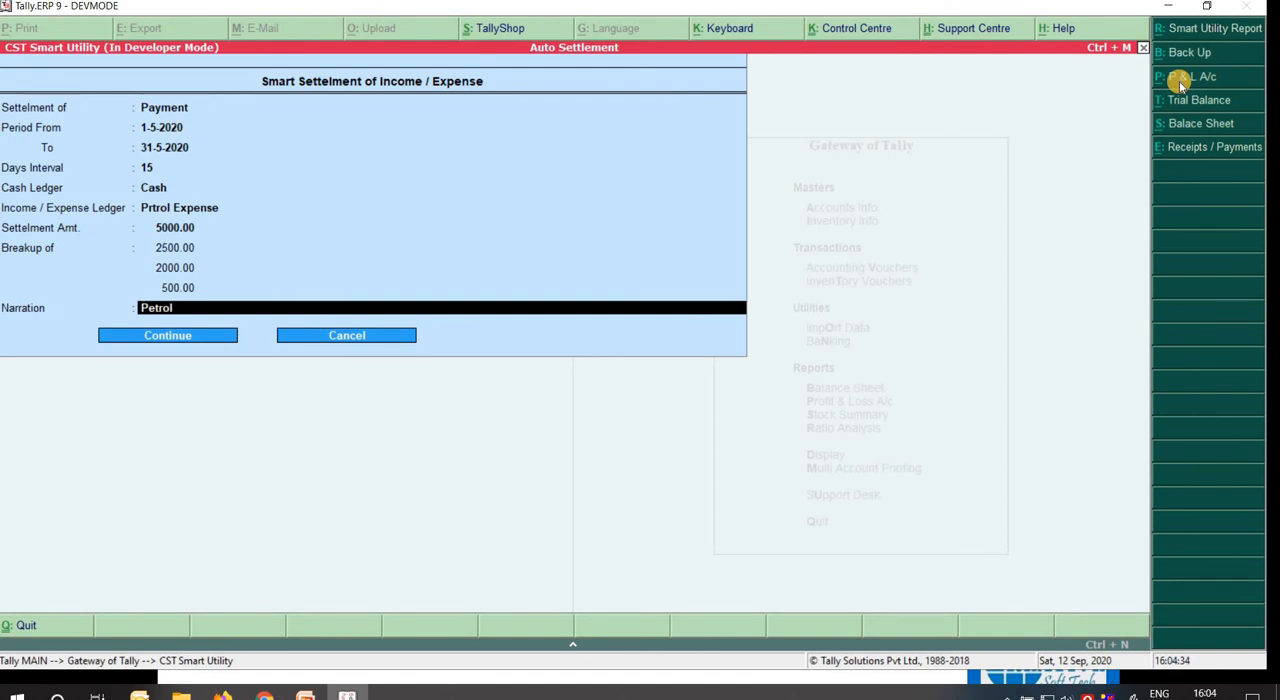
text( Expense Paid)
key(Return)
key(Return)
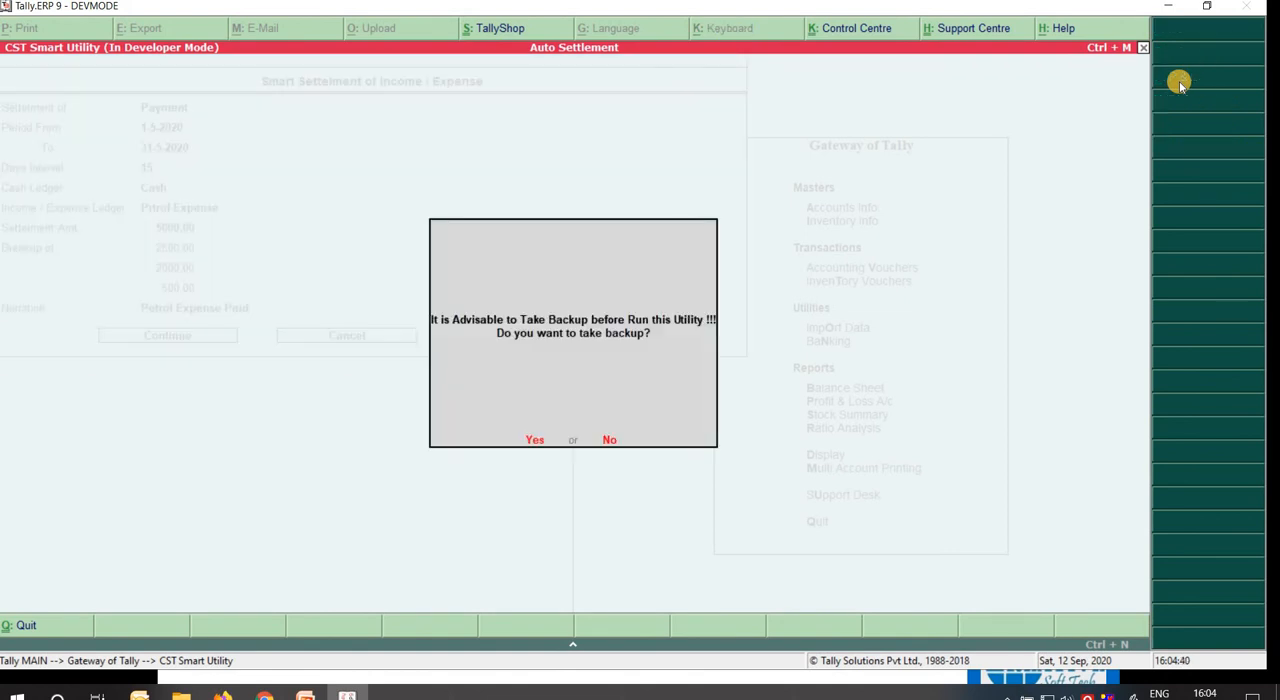
Run the smart settlement of payments for the May petrol expense without taking a backup.
key(n)
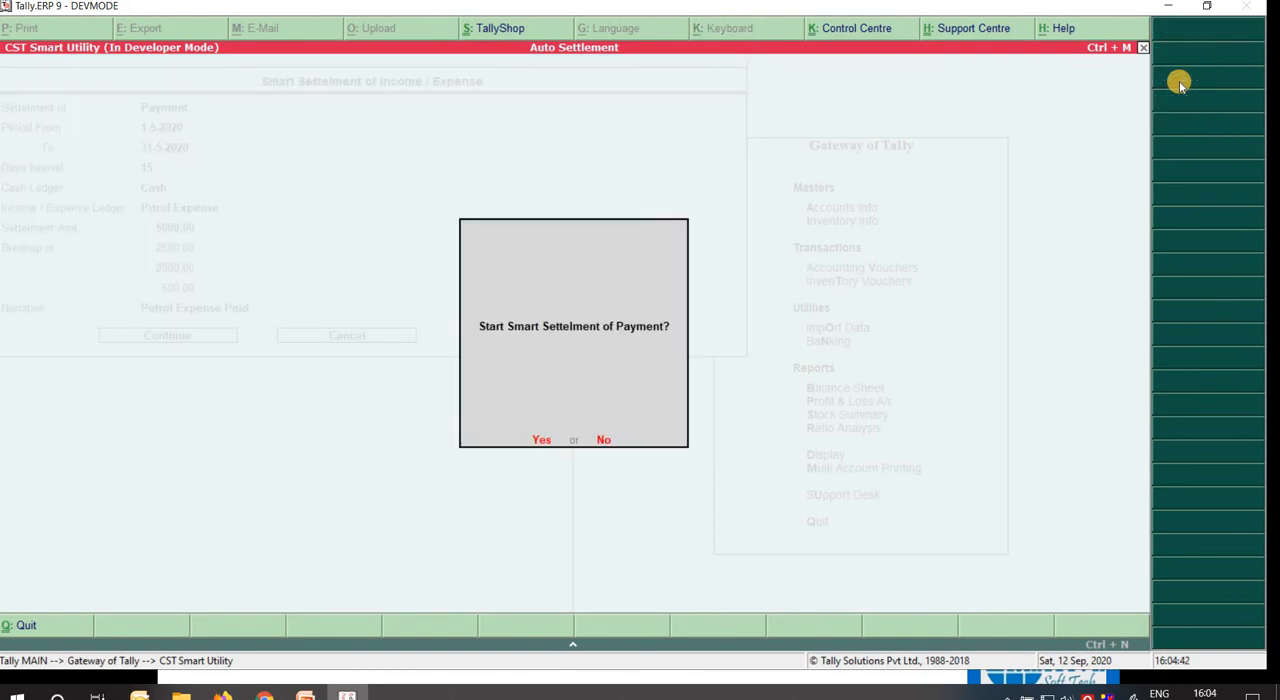
key(y)
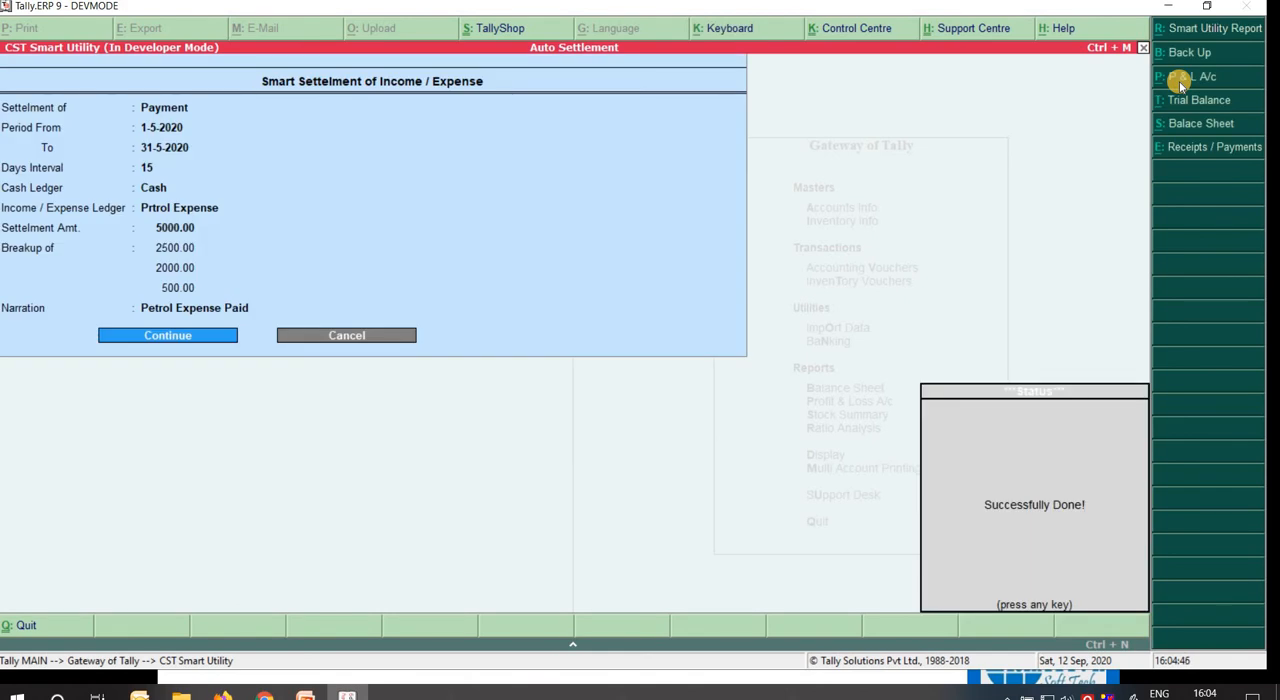
key(Return)
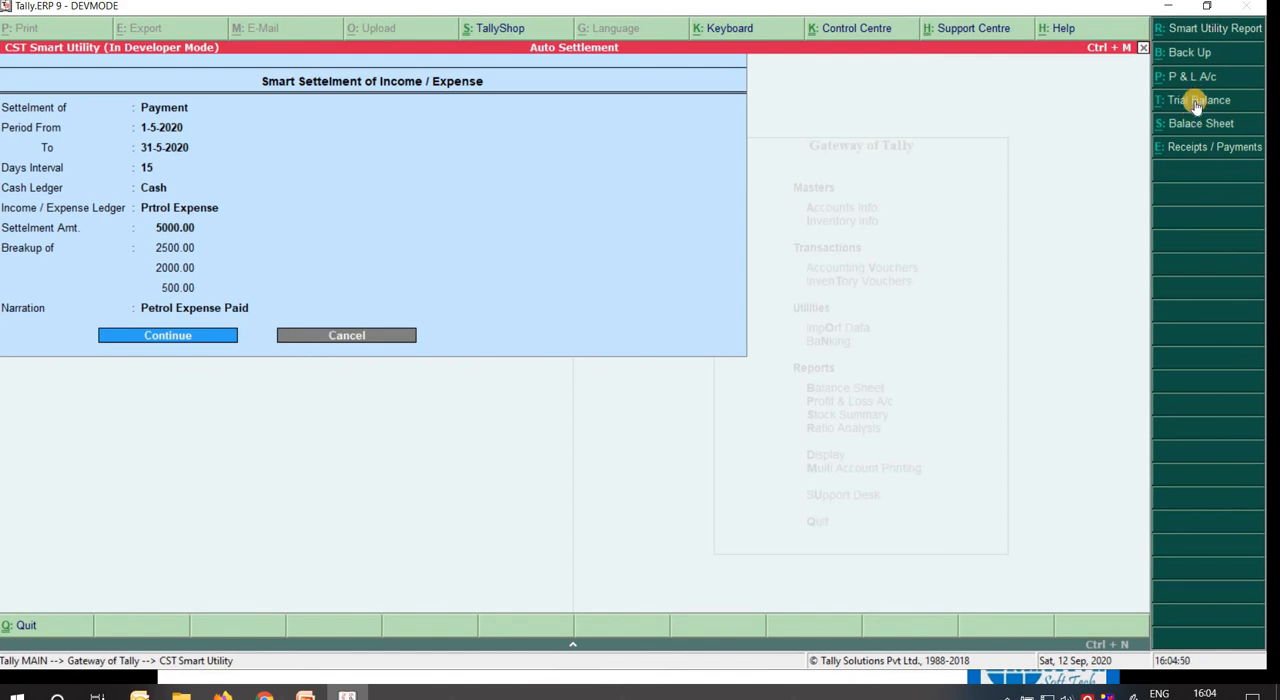
Open the Trial Balance and drill down through Indirect Expenses to the monthly summary of Prtrol Expense.
click(1196, 101)
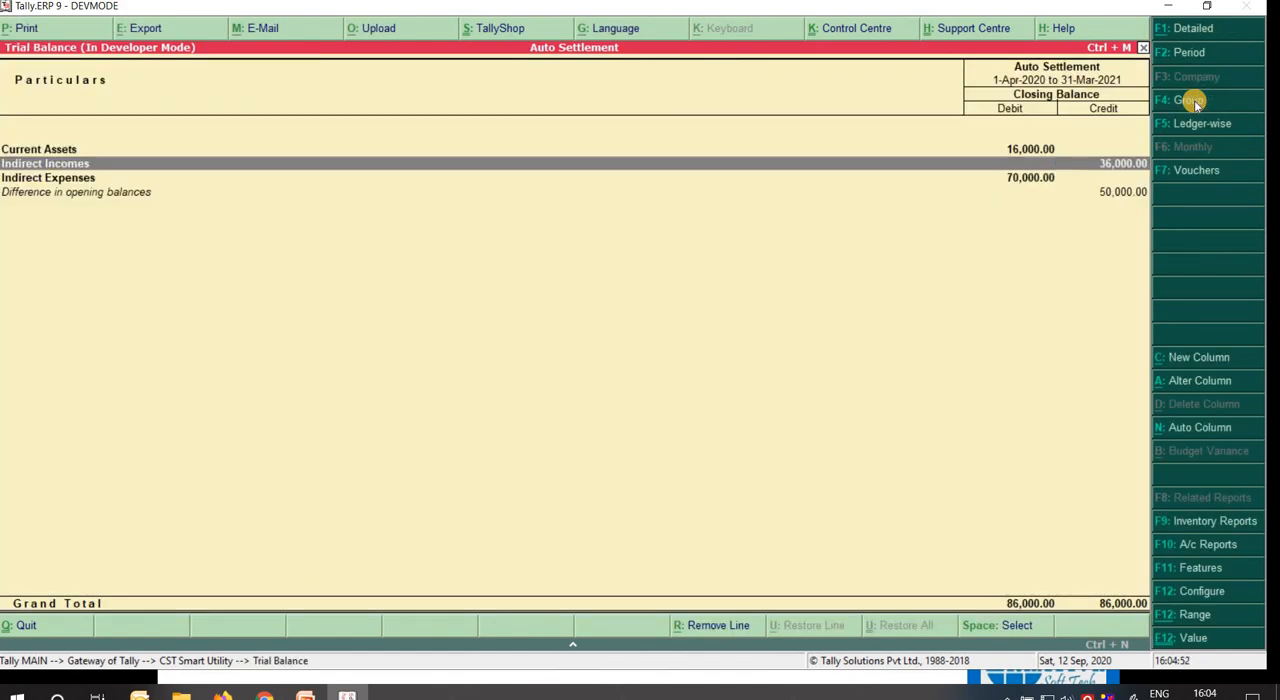
key(Down)
key(Return)
key(Down)
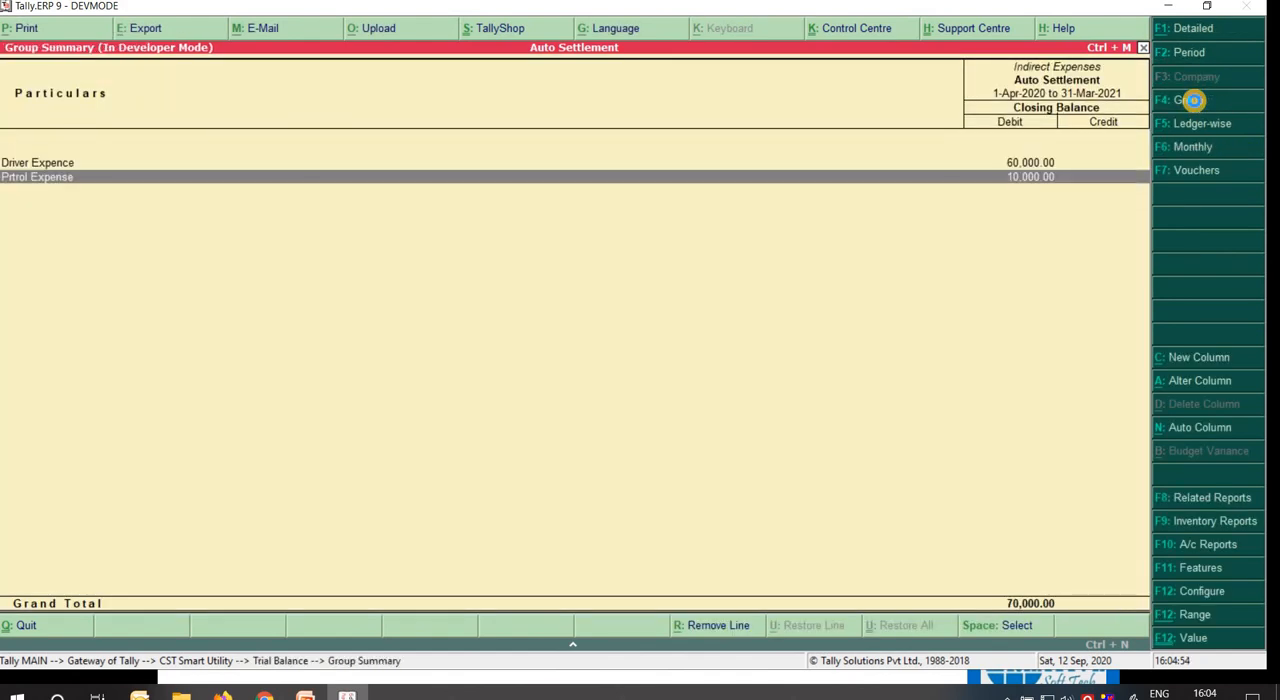
key(Return)
key(Up)
key(Up)
key(Up)
key(Up)
key(Up)
key(Up)
key(Up)
key(Up)
key(Up)
key(Up)
key(Up)
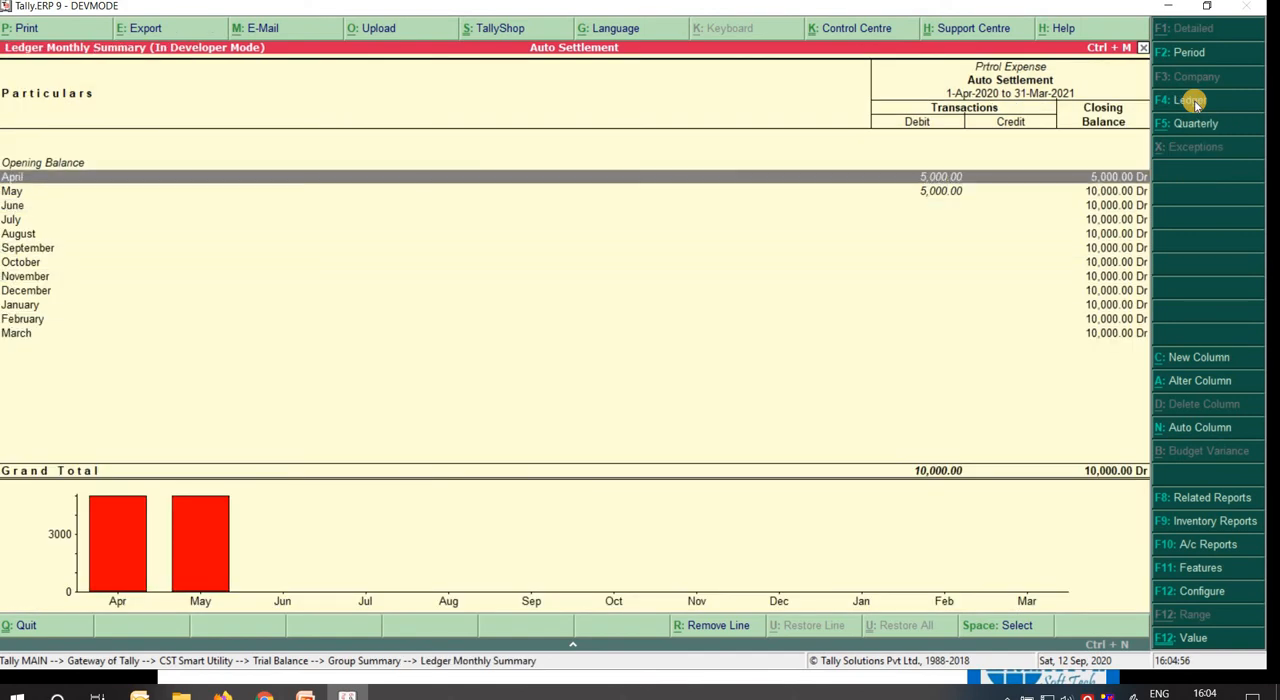
Open the May 2020 vouchers of Prtrol Expense and review the dates and amounts of the cash payments.
key(Down)
key(Return)
key(Down)
key(Down)
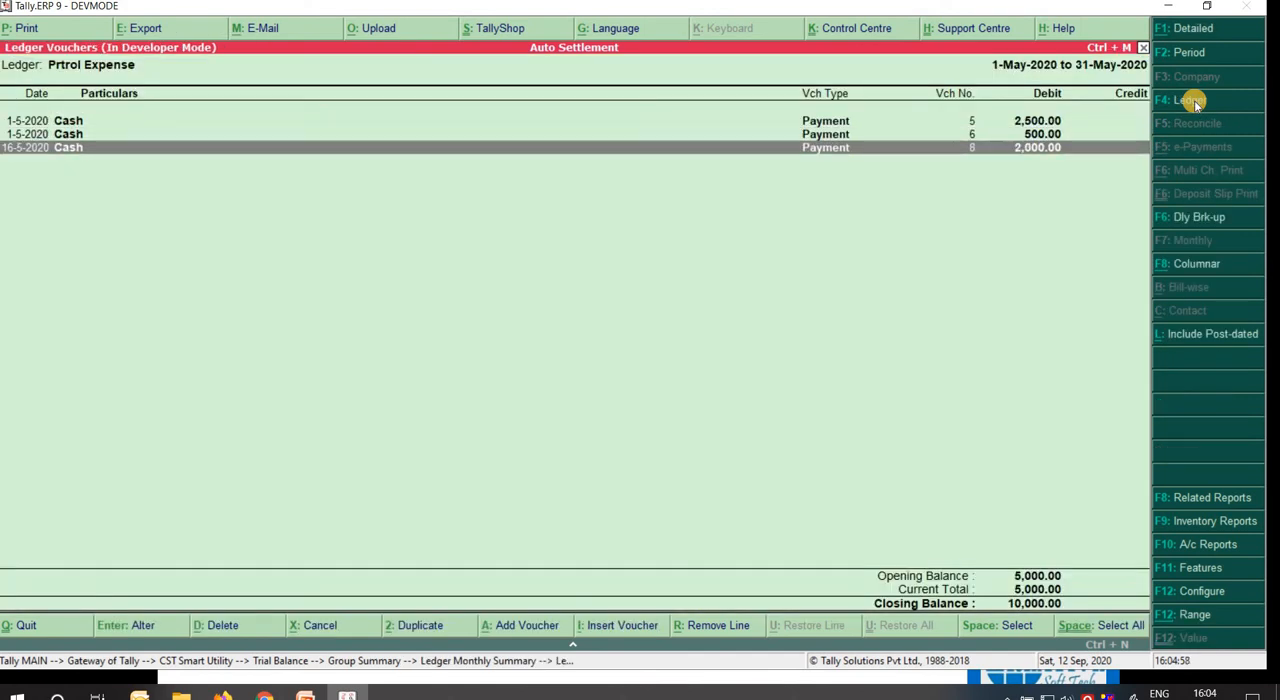
key(Up)
key(Up)
key(Down)
key(Down)
key(Up)
key(Up)
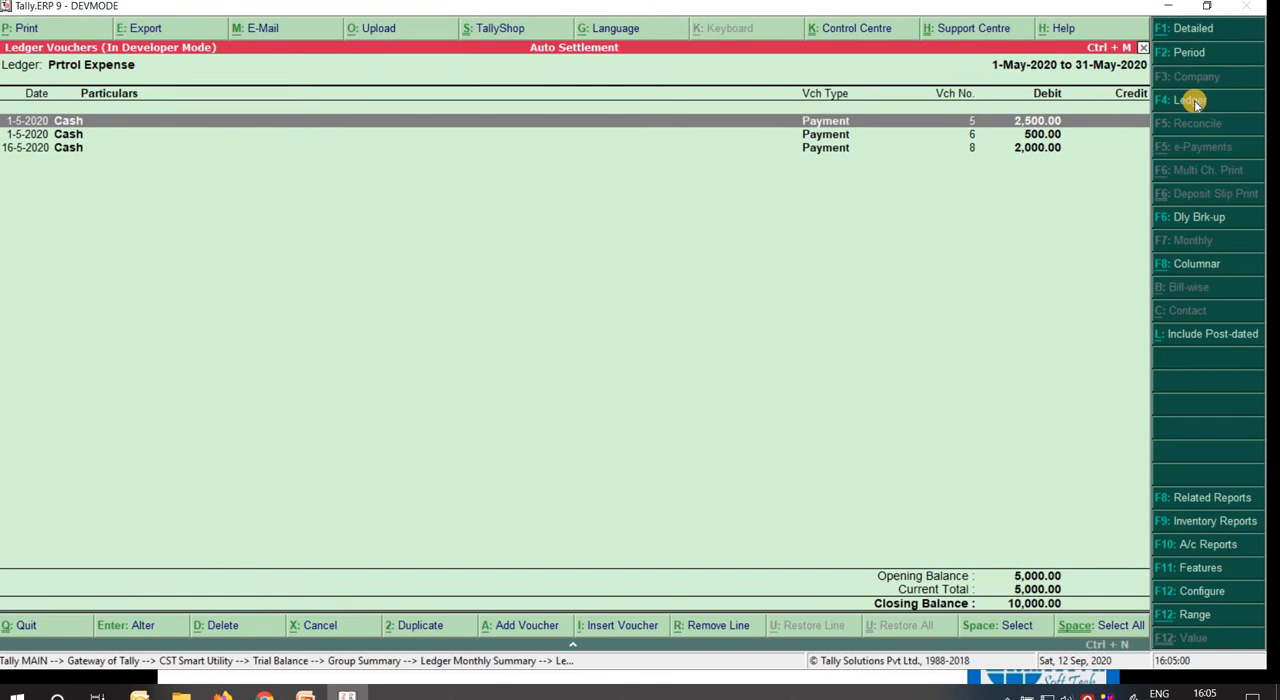
Widen the Prtrol Expense voucher period to 1-Apr-2020 to 8-Mar-2021 and review the April and May cash payments.
key(F2)
key(space)
key(Return)
key(space)
key(Return)
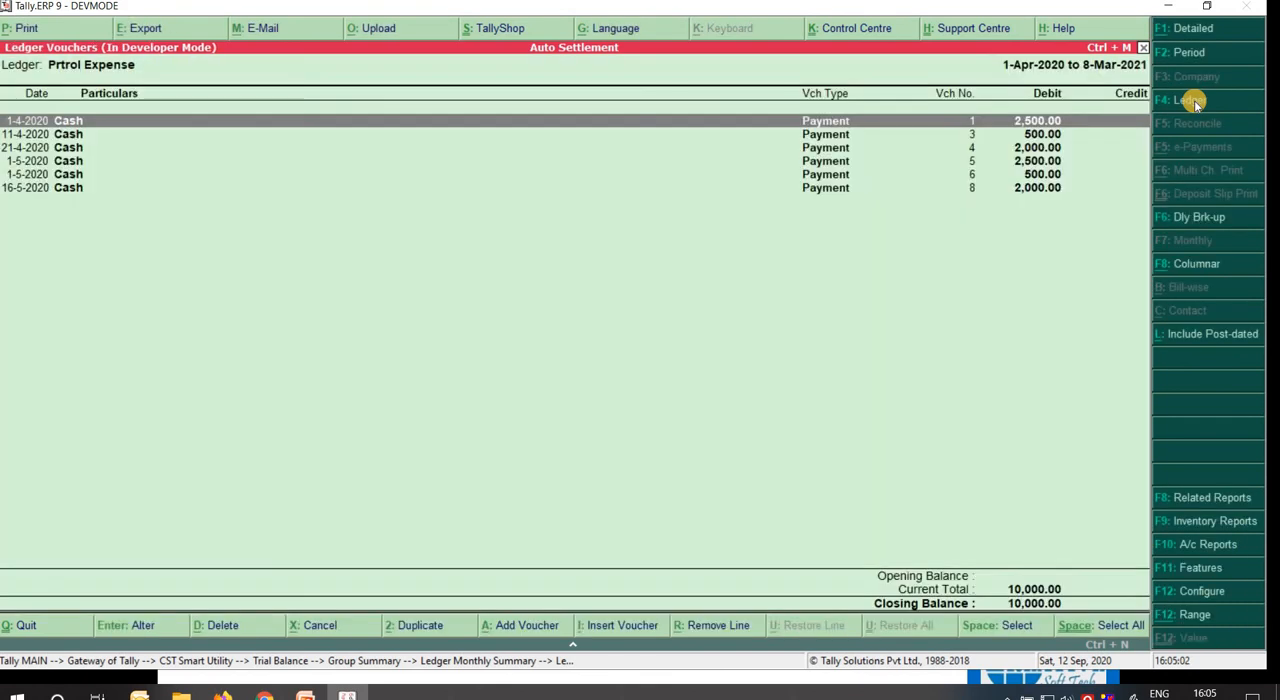
key(Down)
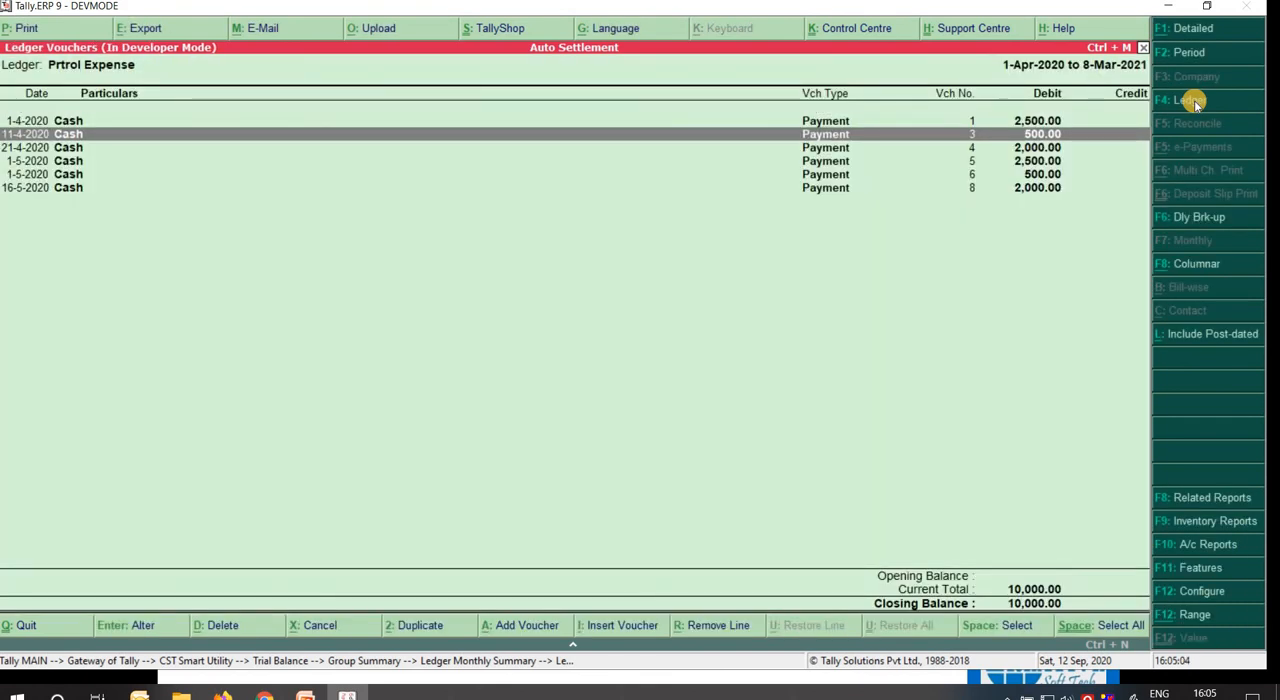
key(Down)
key(Down)
key(Down)
key(Down)
key(Up)
key(Up)
key(Up)
key(Up)
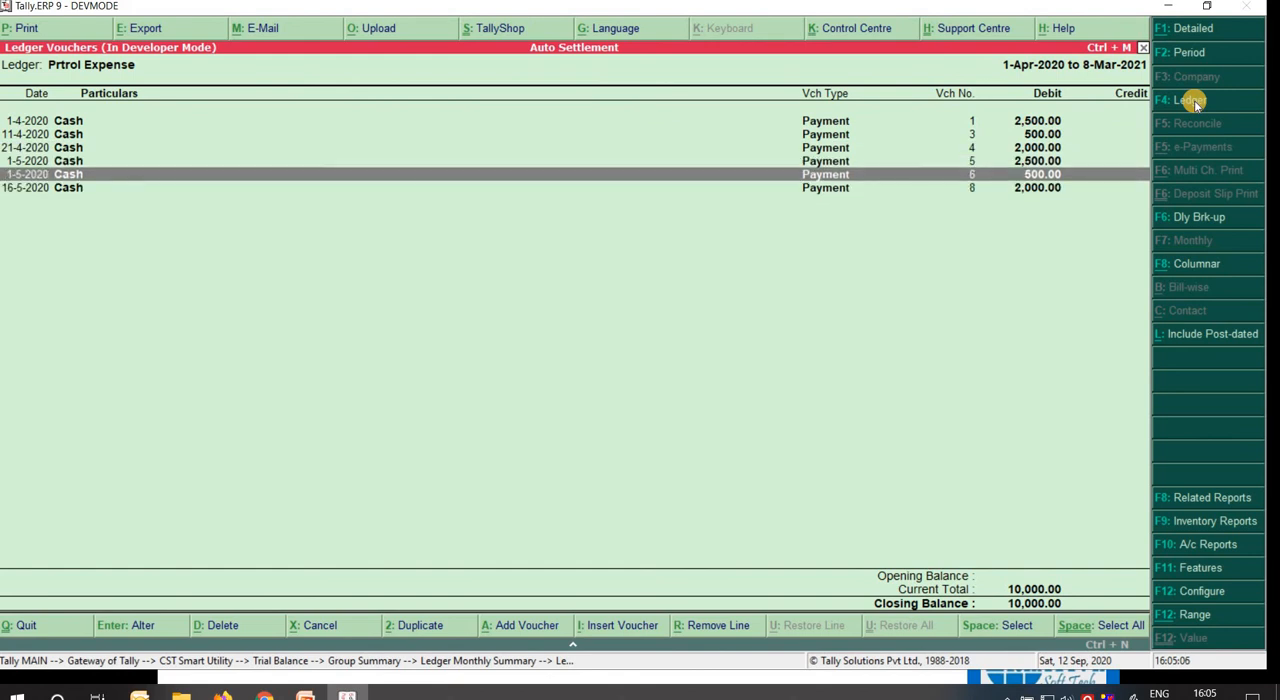
key(Up)
Leave the Prtrol Expense reports and the Trial Balance to return to the smart settlement form.
key(Escape)
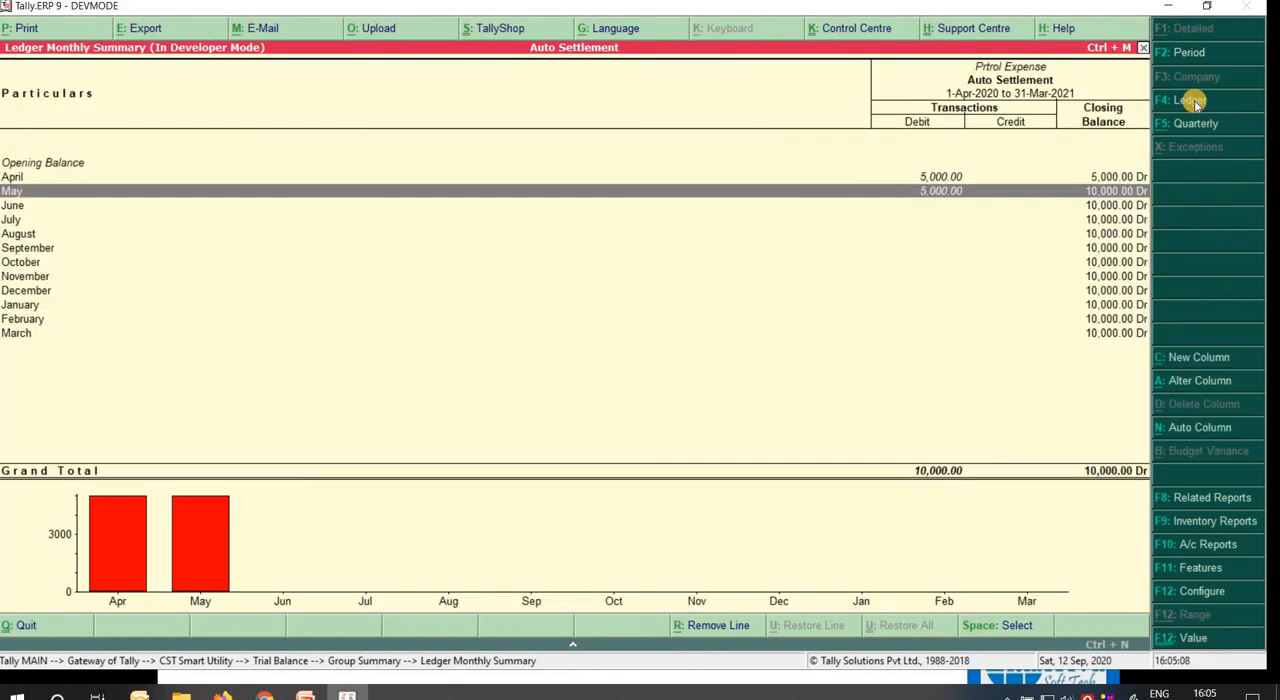
key(Escape)
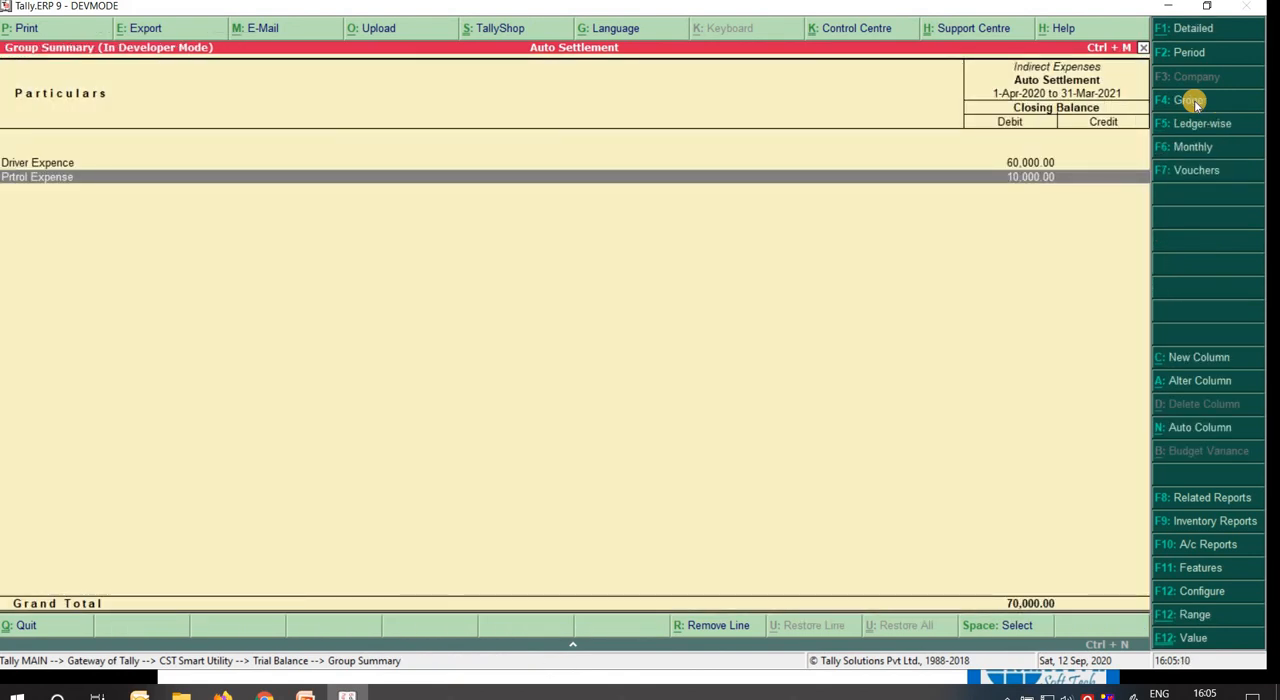
key(Escape)
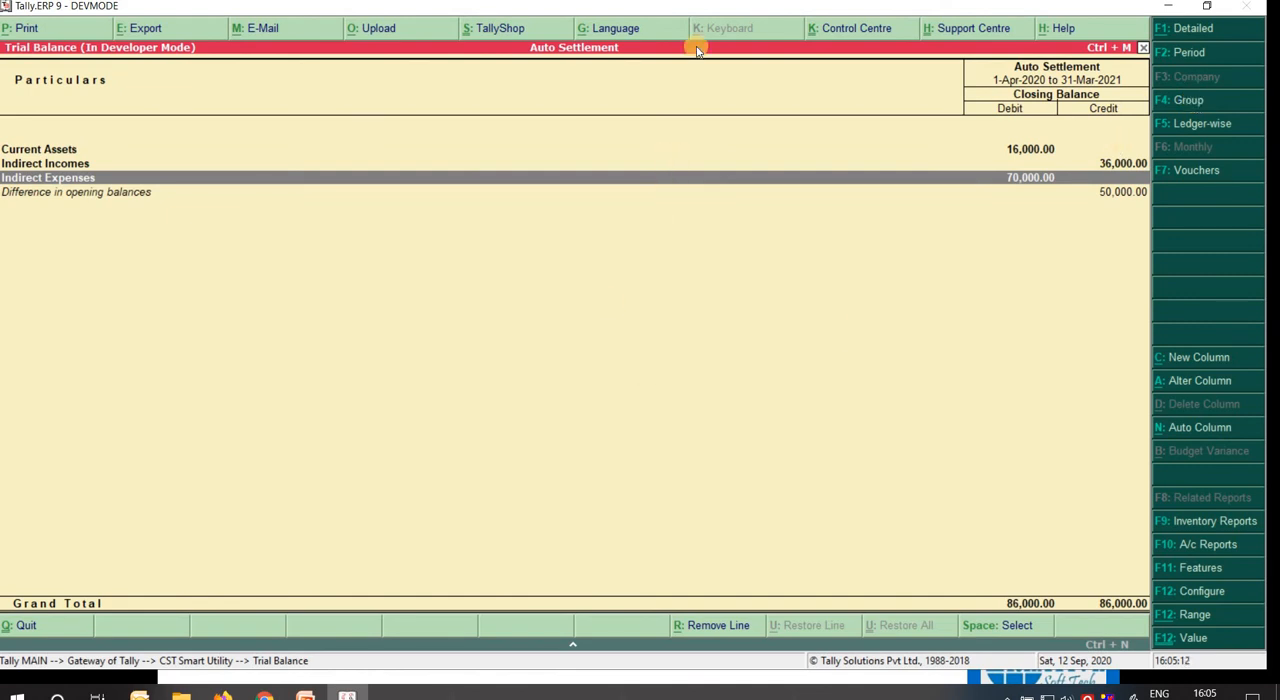
key(Escape)
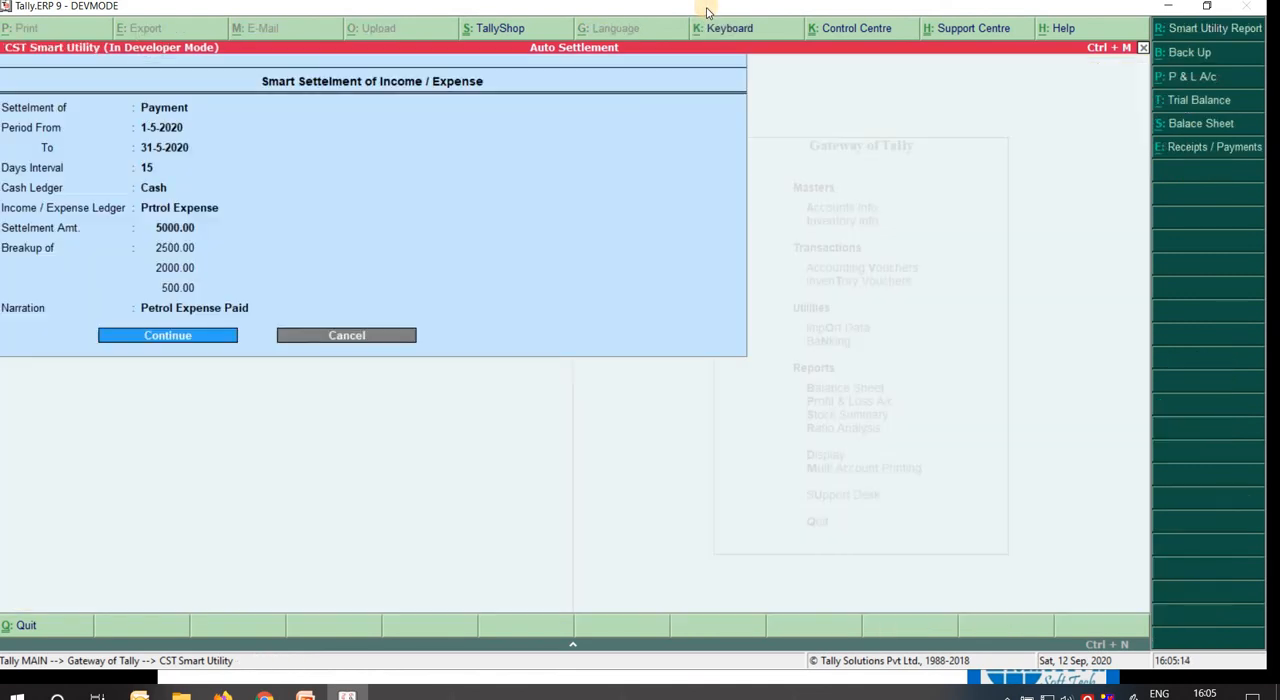
Set the settlement period from 1-6-2020 to 30-6-2020, keeping the 15-day interval.
key(BackSpace)
key(BackSpace)
key(BackSpace)
key(BackSpace)
key(BackSpace)
key(BackSpace)
key(BackSpace)
key(BackSpace)
key(BackSpace)
key(BackSpace)
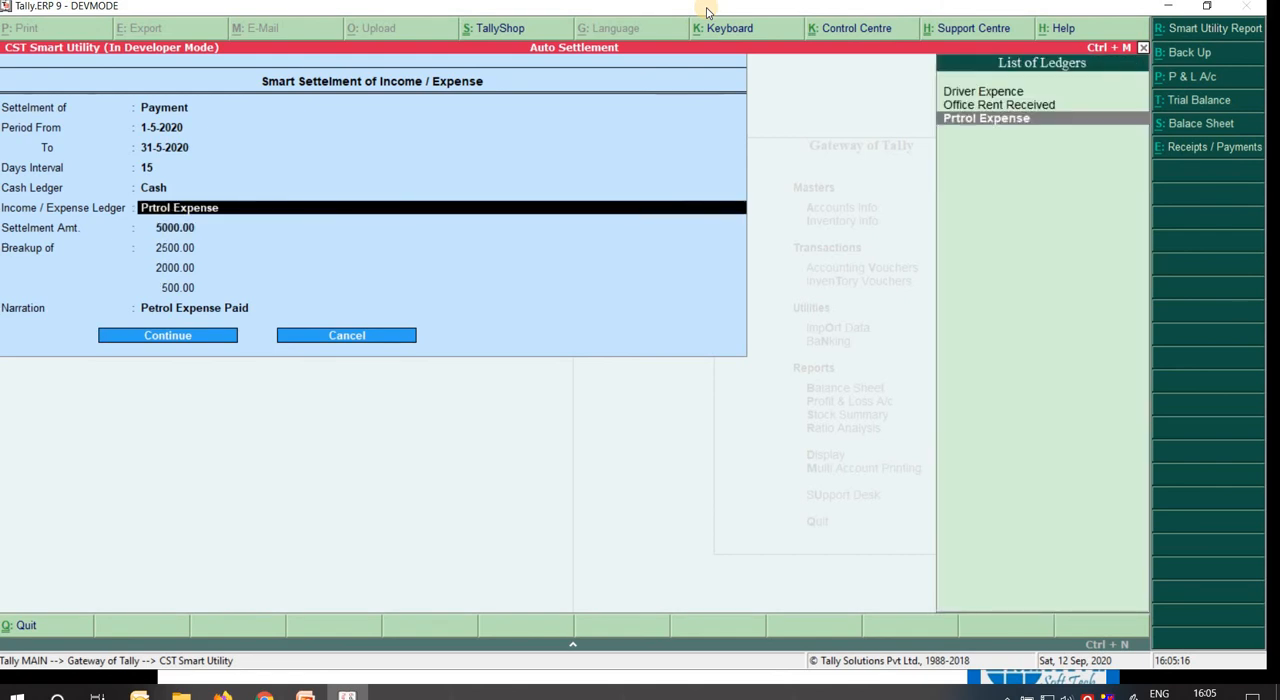
key(BackSpace)
text(1 6)
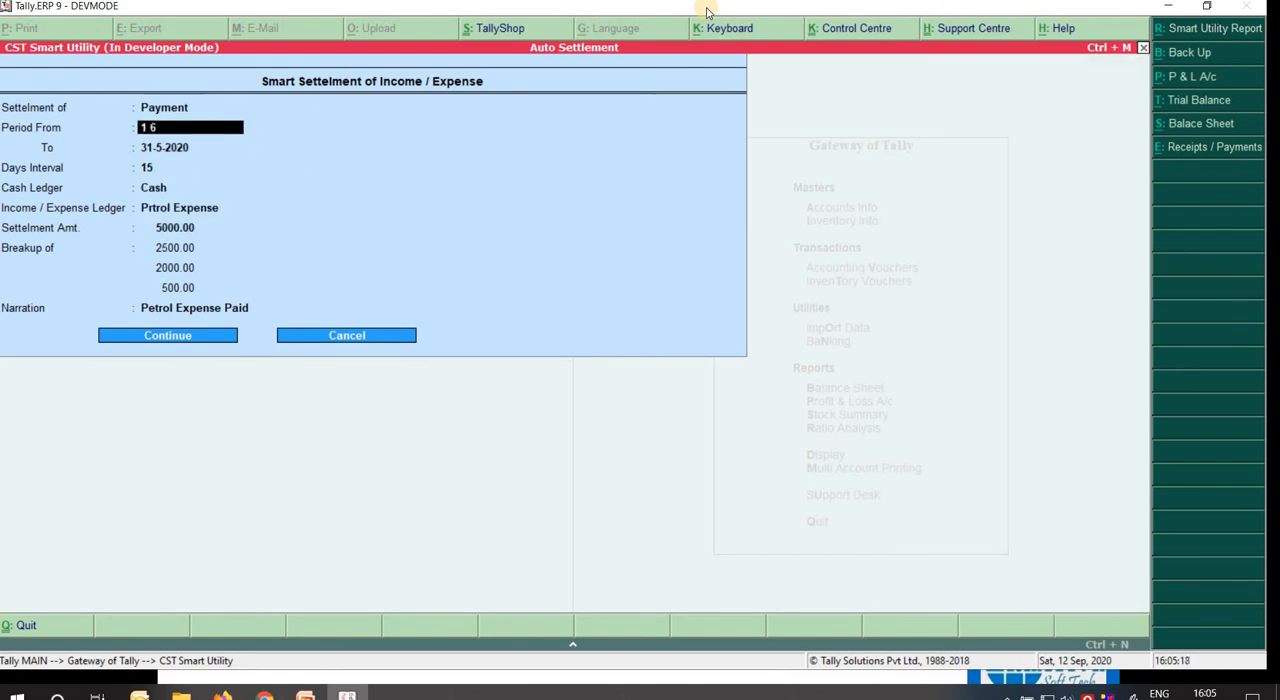
key(Return)
text(30)
key(Return)
Keep the Cash and Prtrol Expense ledgers and set the settlement amount to 6000.
key(Return)
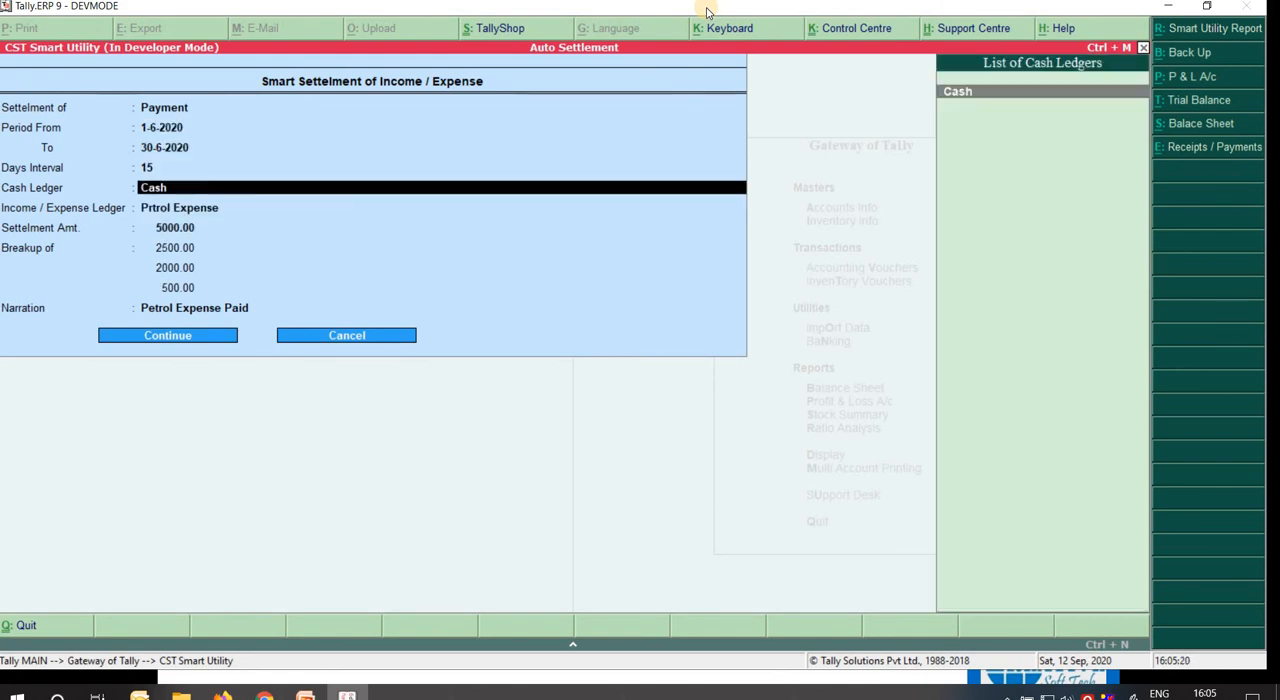
key(Return)
key(Return)
key(Return)
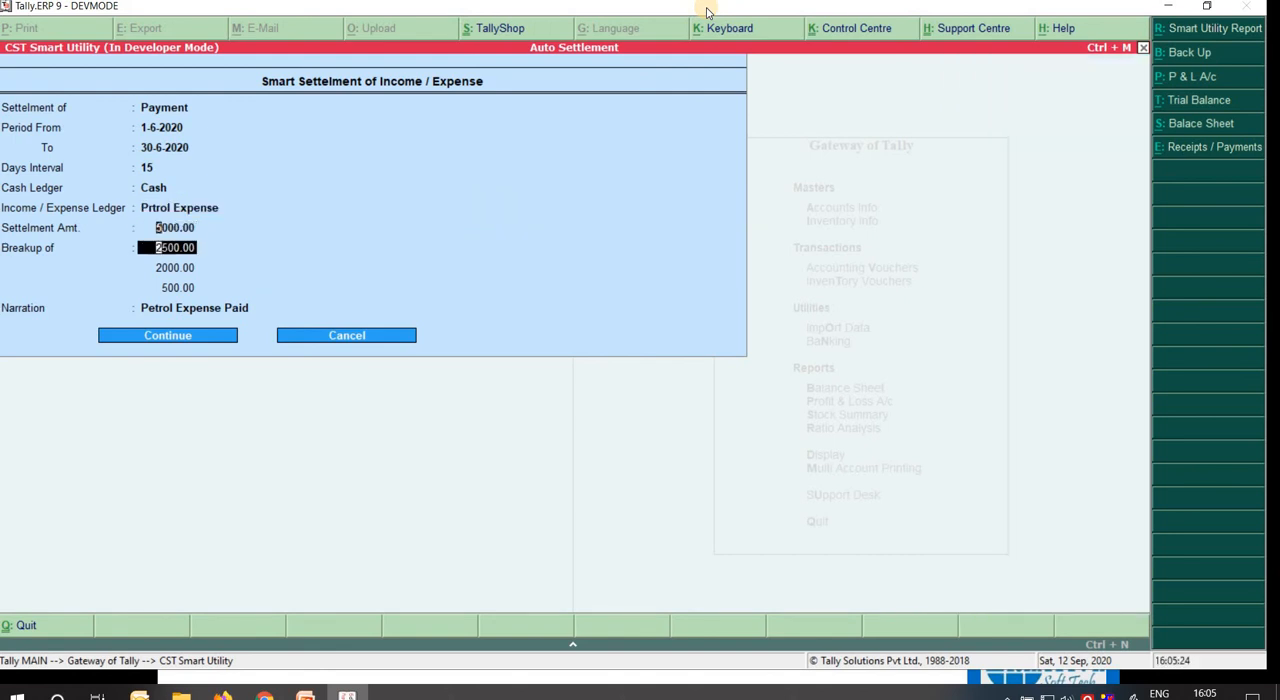
key(Up)
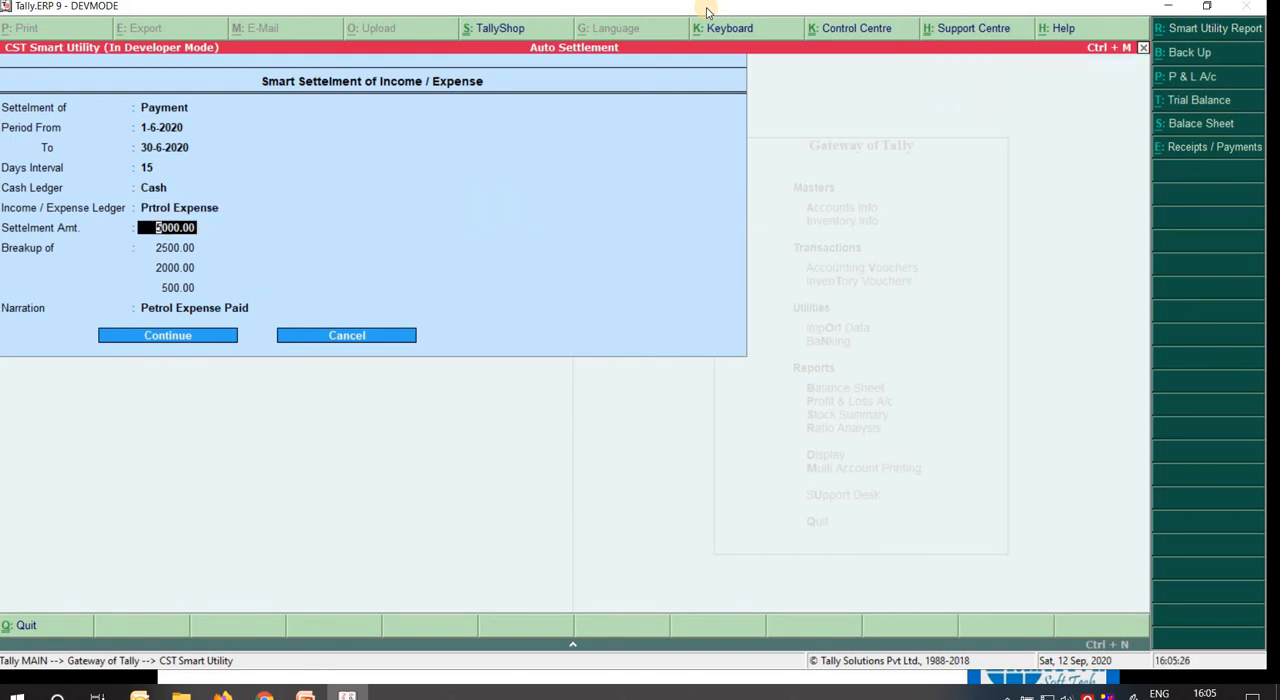
text(60)
key(Return)
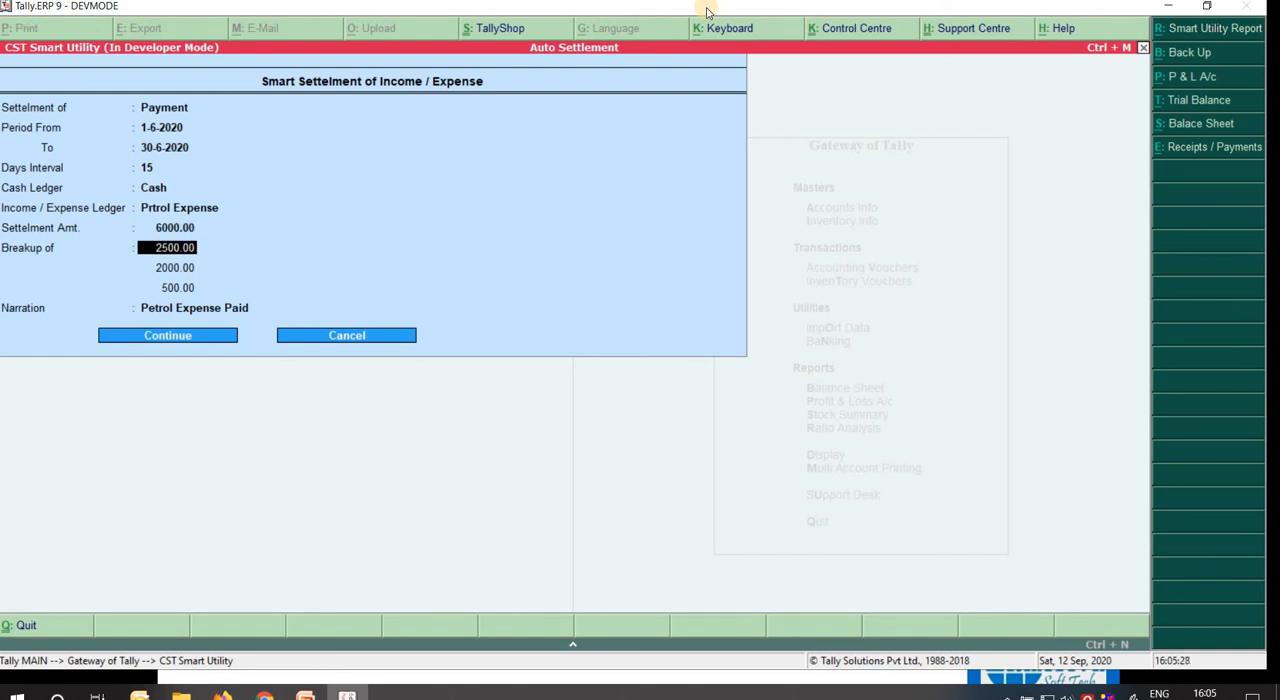
Set the settlement breakup amounts to 1500, 1500 and 3000.
key(Return)
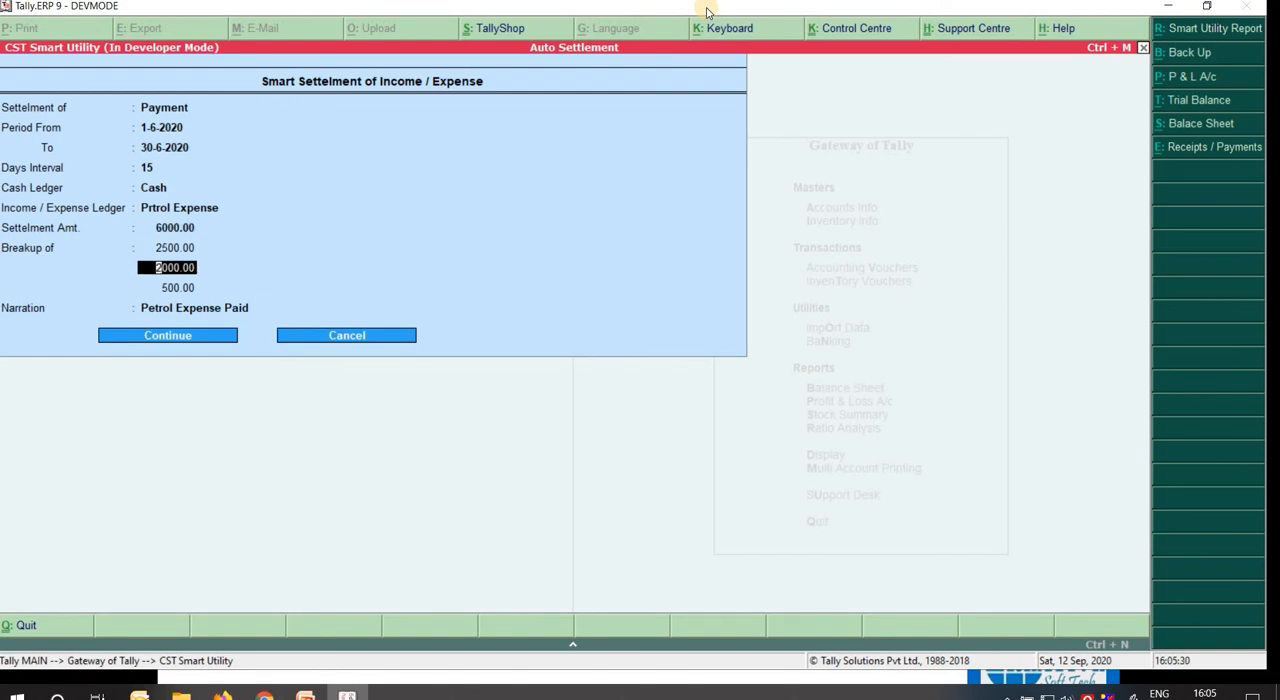
key(BackSpace)
text(1500)
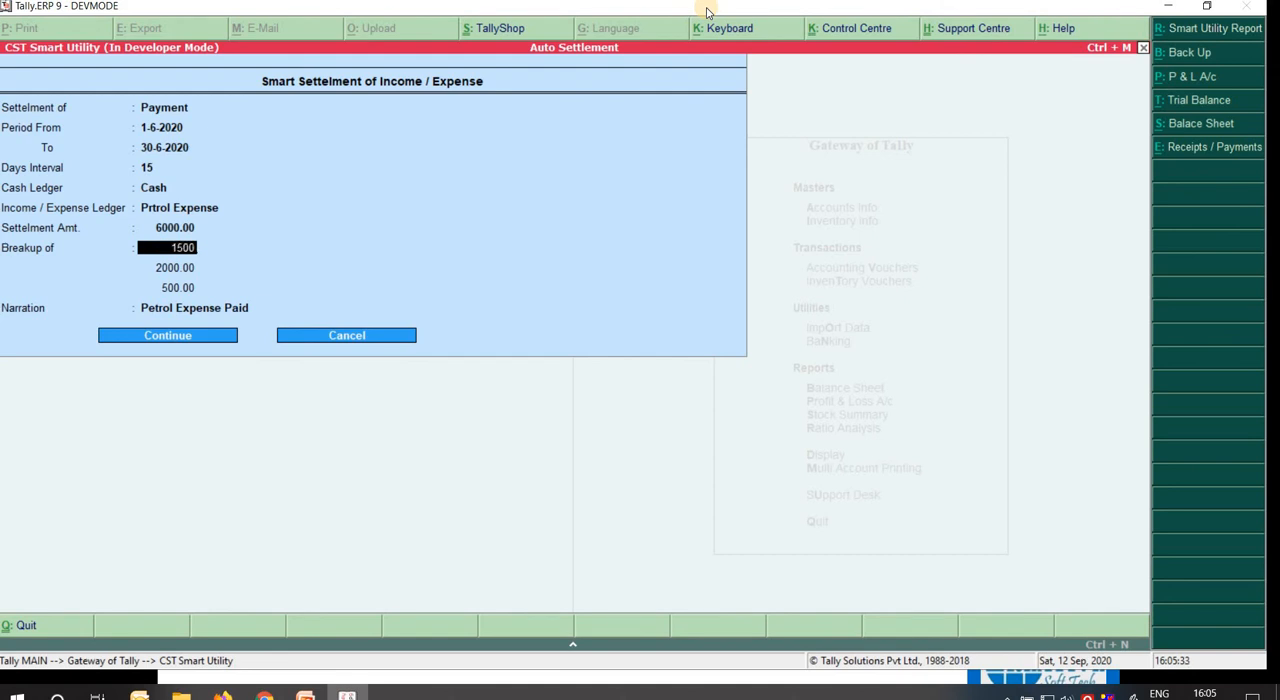
key(Return)
key(BackSpace)
text(1500)
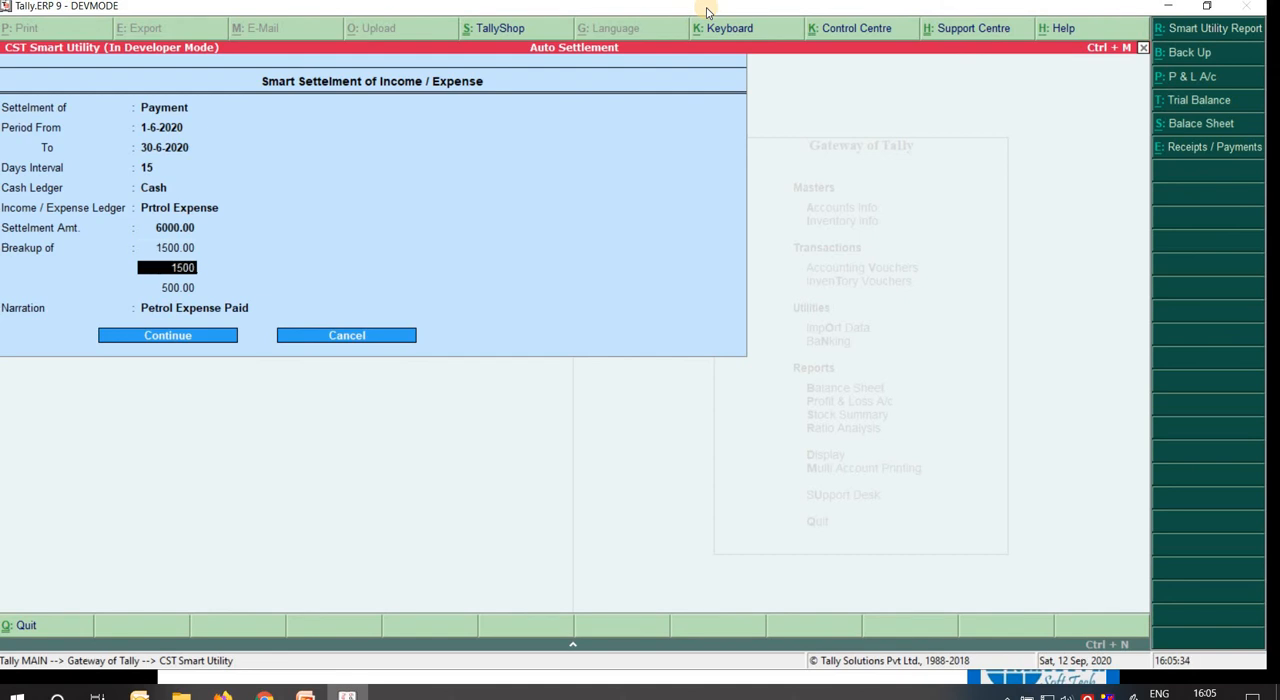
key(Return)
key(BackSpace)
text(3000)
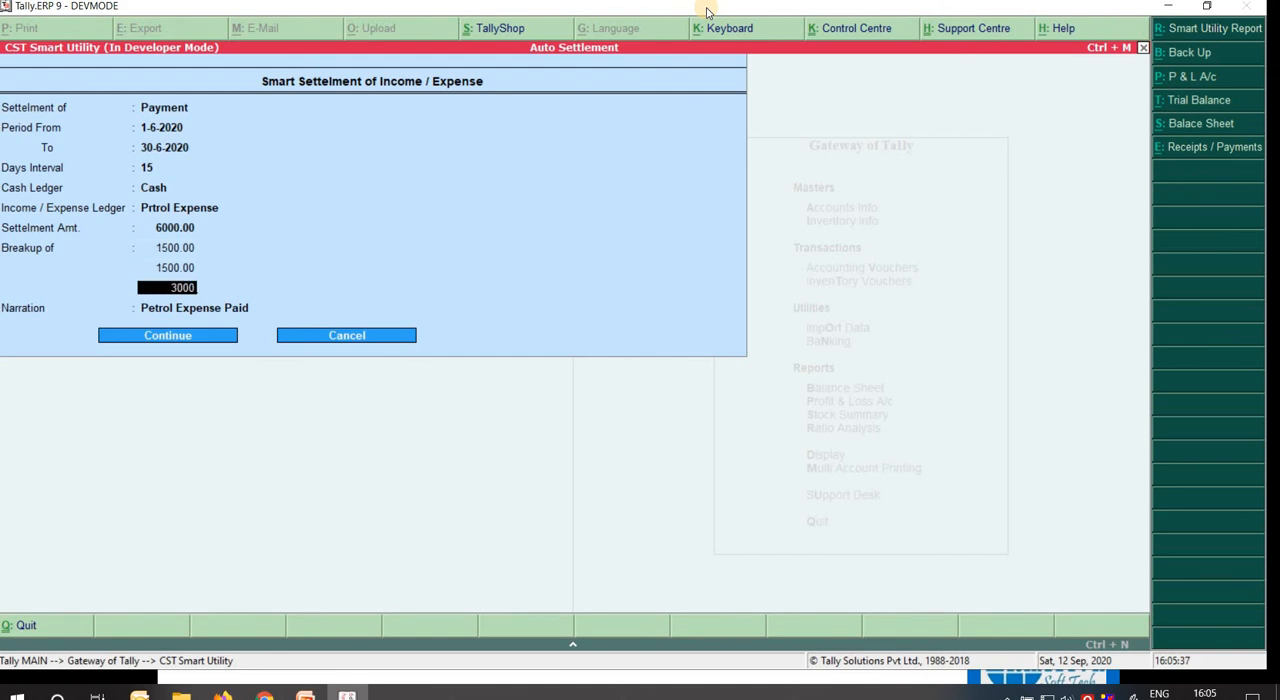
key(Return)
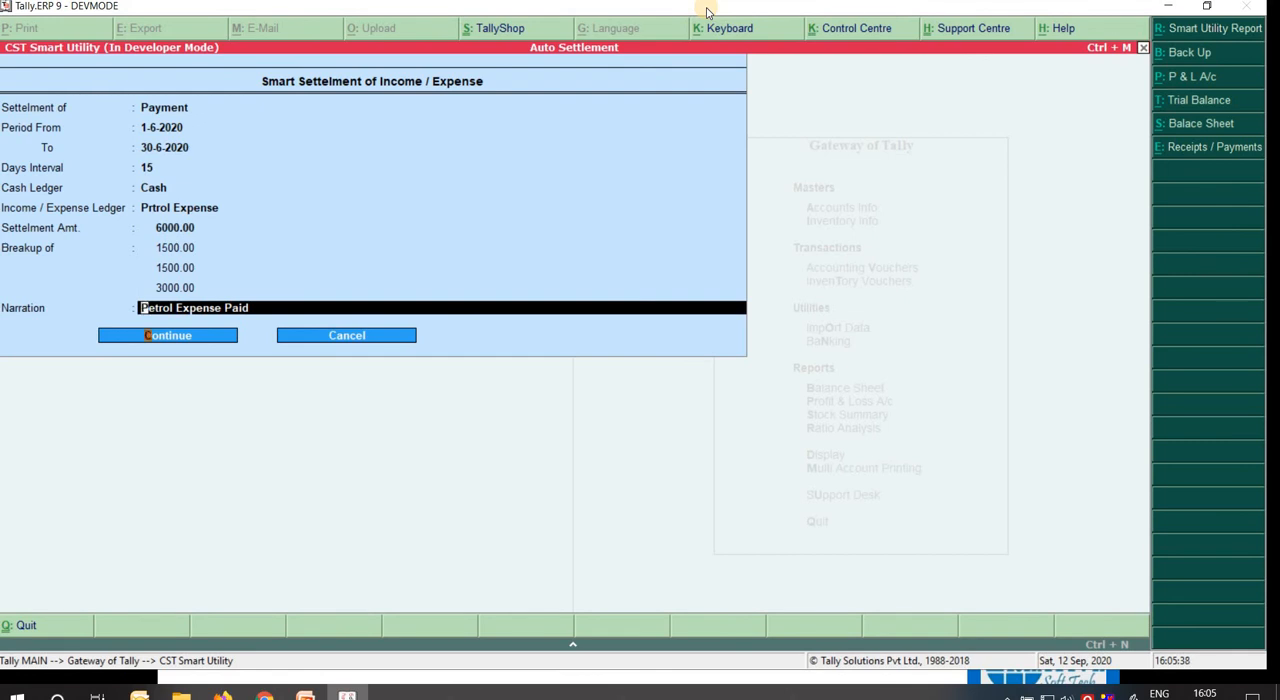
Run the smart settlement of payments for the June petrol expense without taking a backup, keeping the narration.
key(Return)
key(Return)
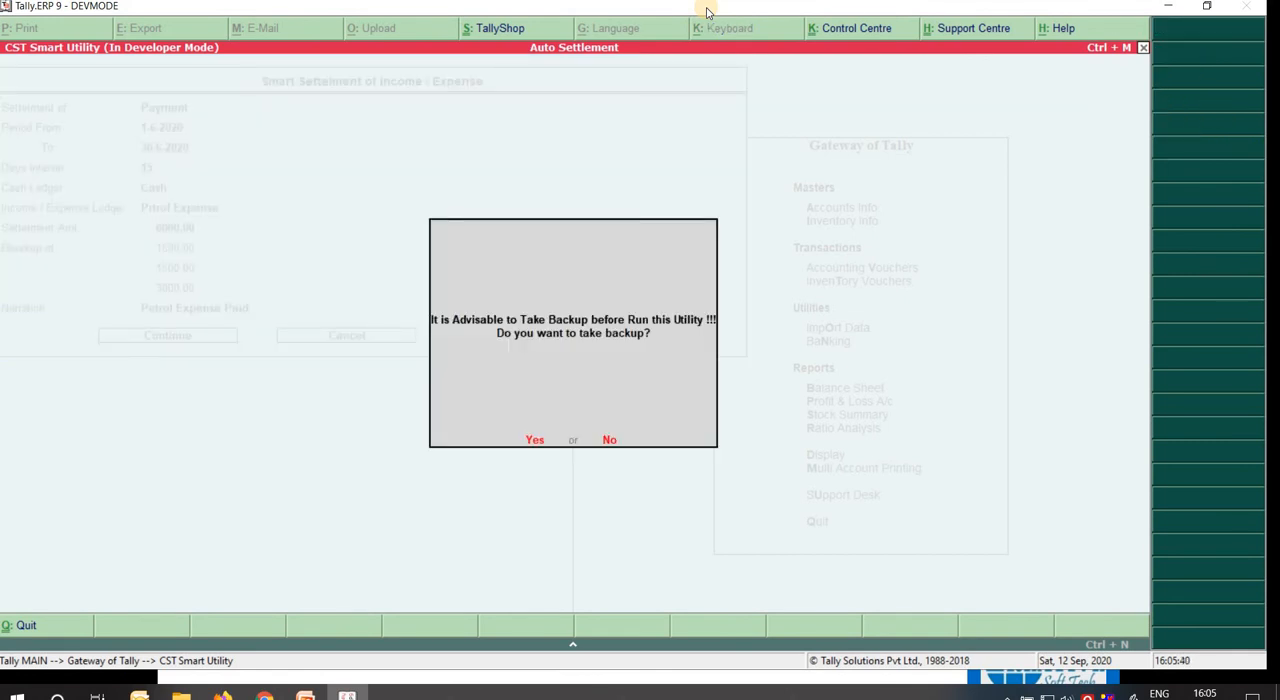
key(n)
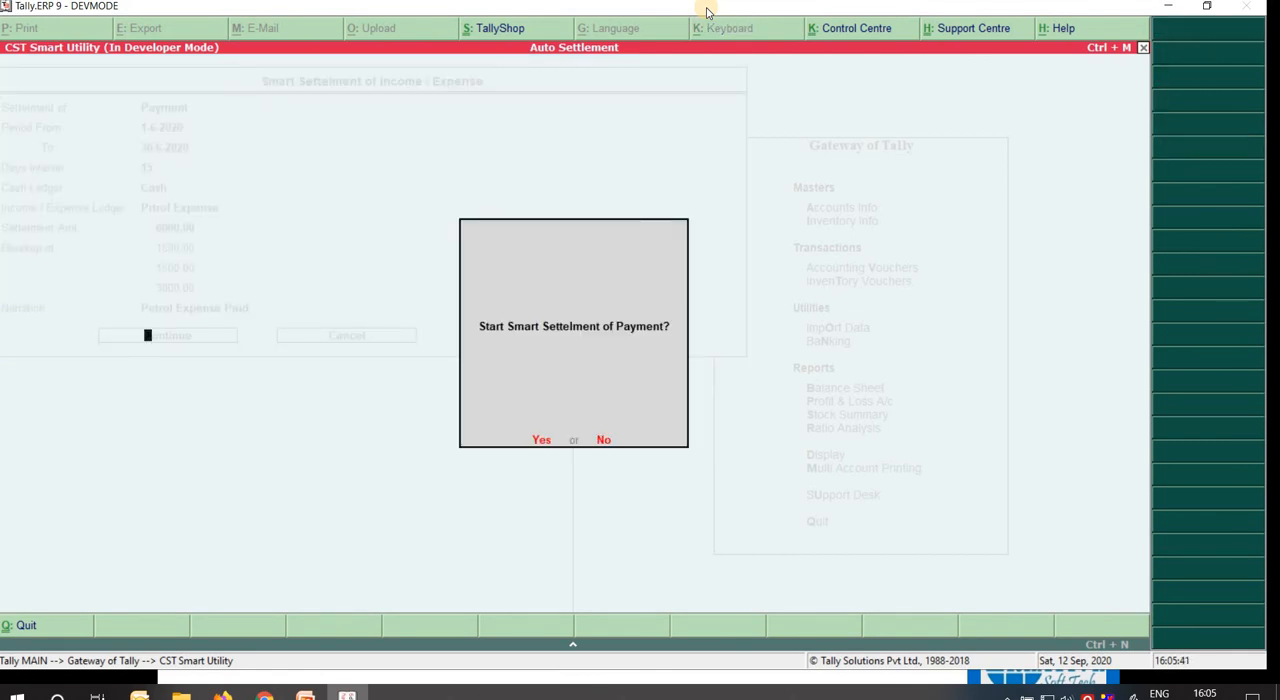
key(y)
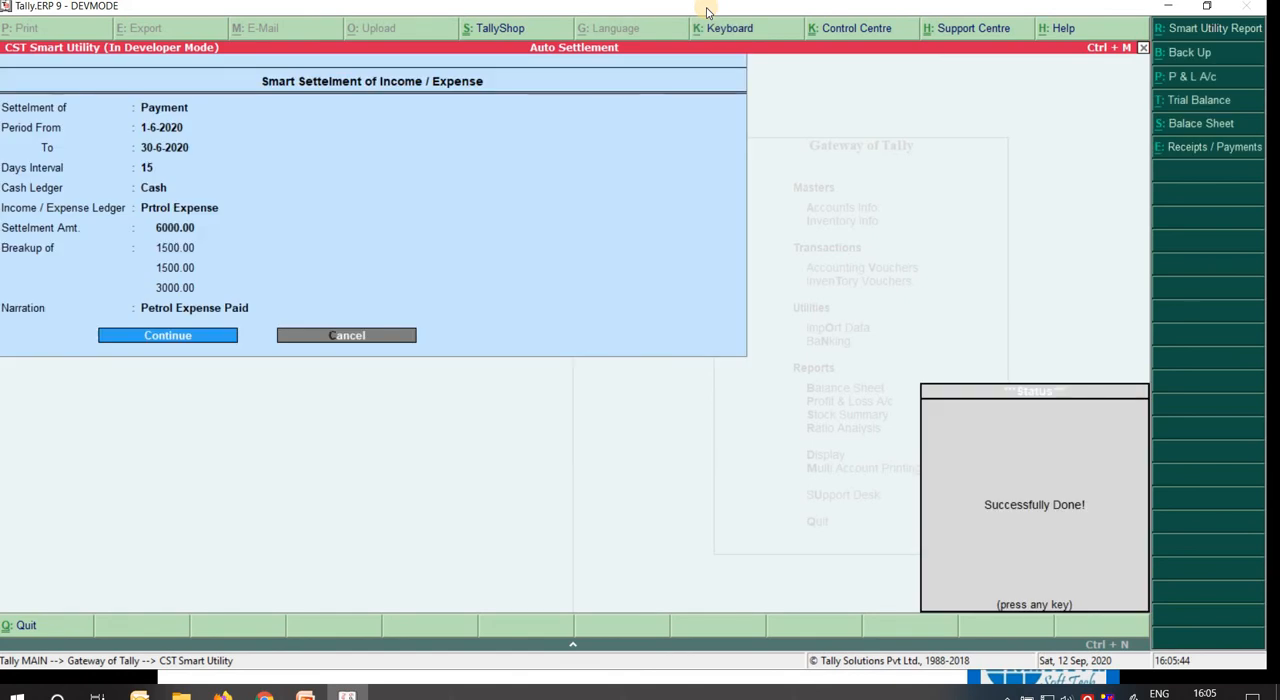
key(Return)
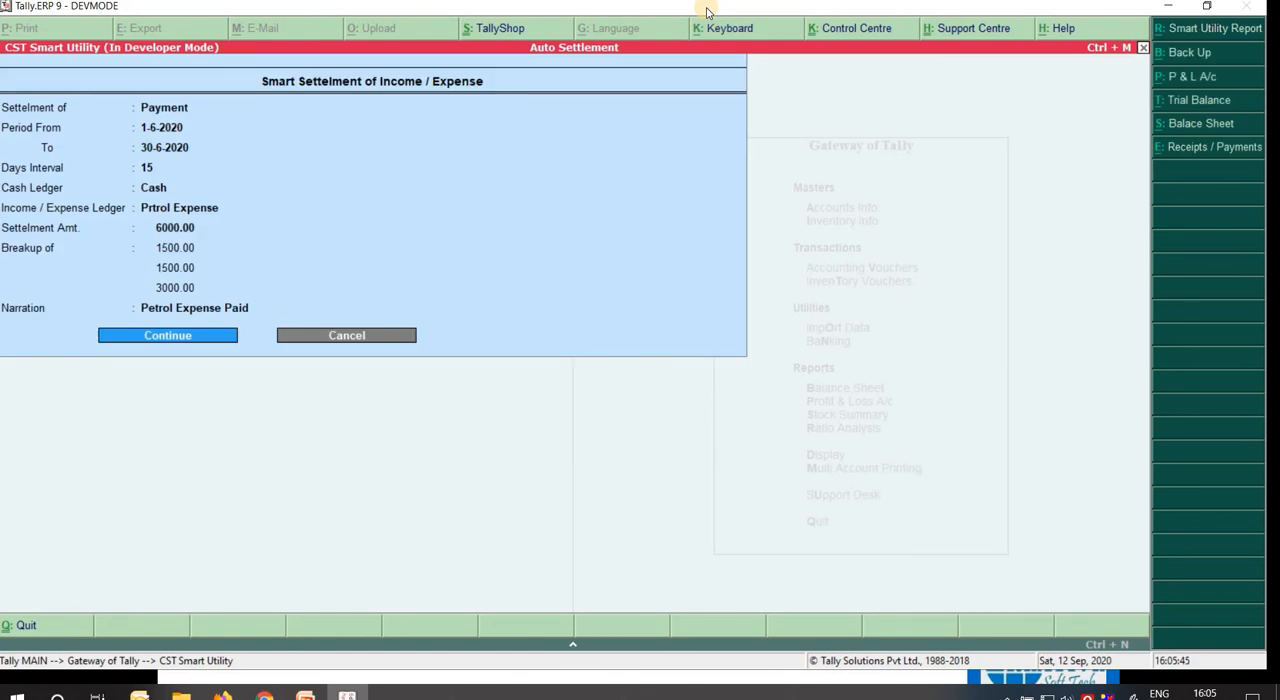
Open the Trial Balance again and drill down through Indirect Expenses to the Prtrol Expense monthly summary.
click(1190, 100)
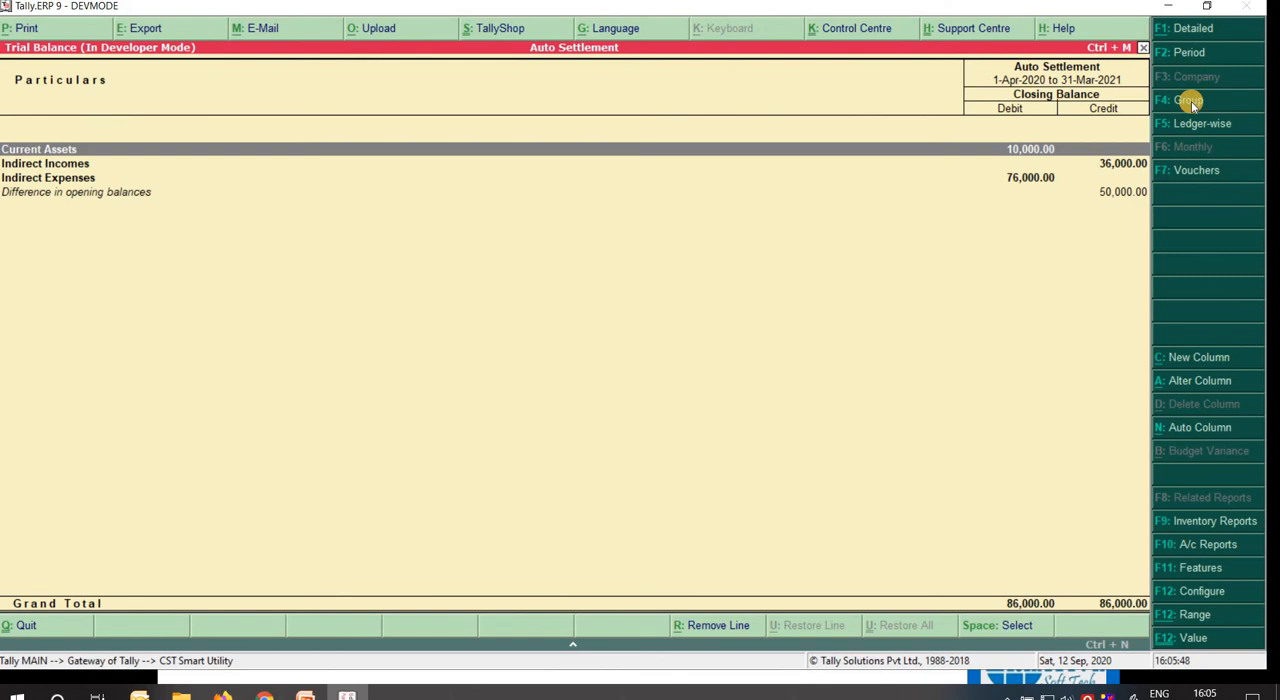
key(Down)
key(Down)
key(Return)
key(Down)
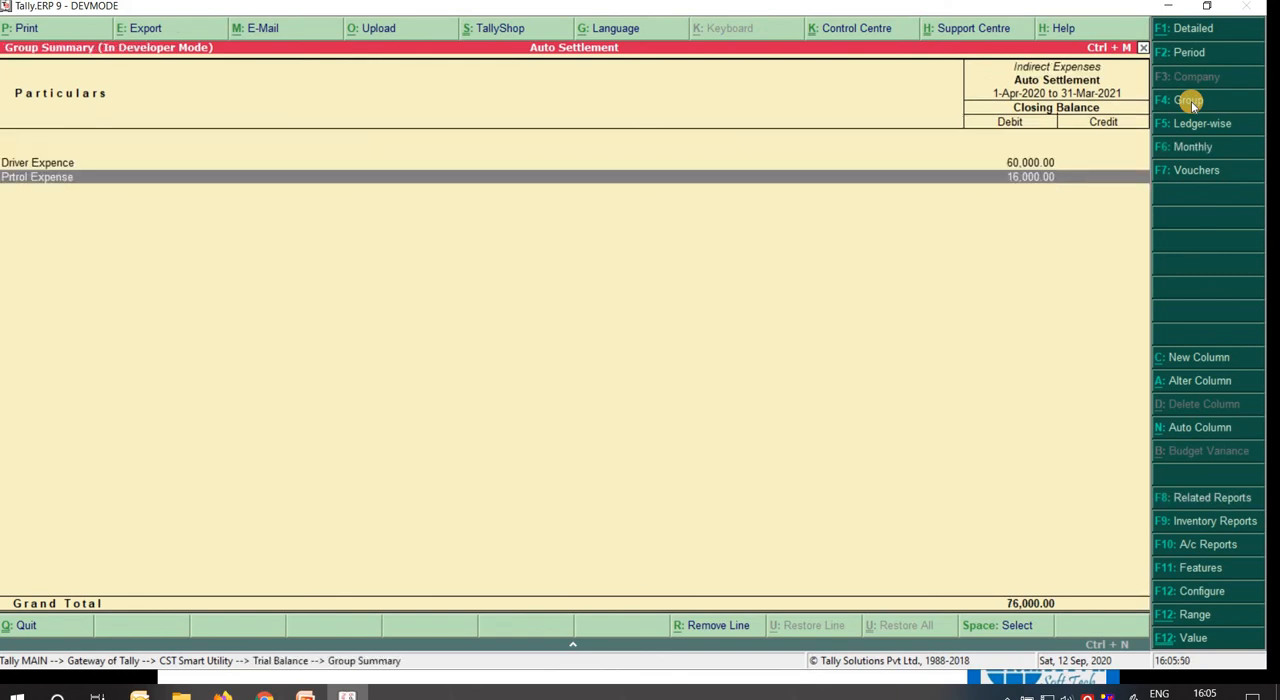
key(Return)
key(Up)
key(Up)
key(Up)
key(Up)
key(Up)
key(Up)
key(Up)
key(Up)
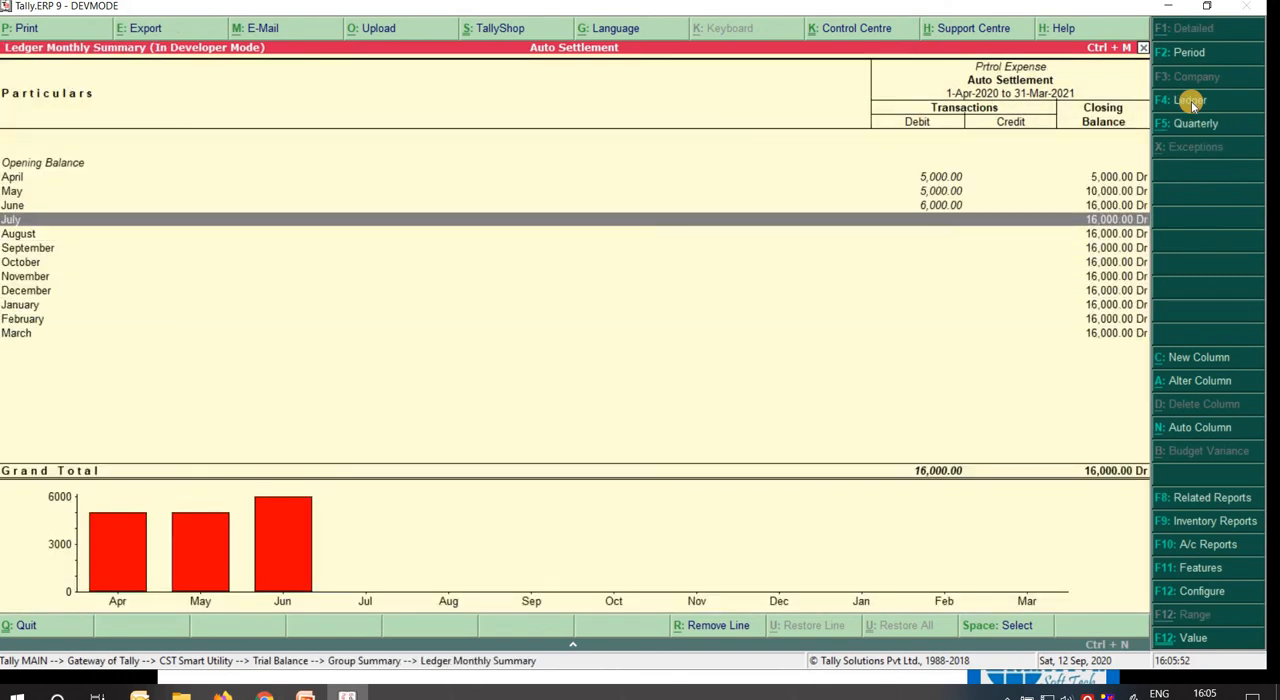
Open the June vouchers of Prtrol Expense and widen the period to 1-Apr-2020 to 8-Mar-2021.
key(Up)
key(Return)
key(F2)
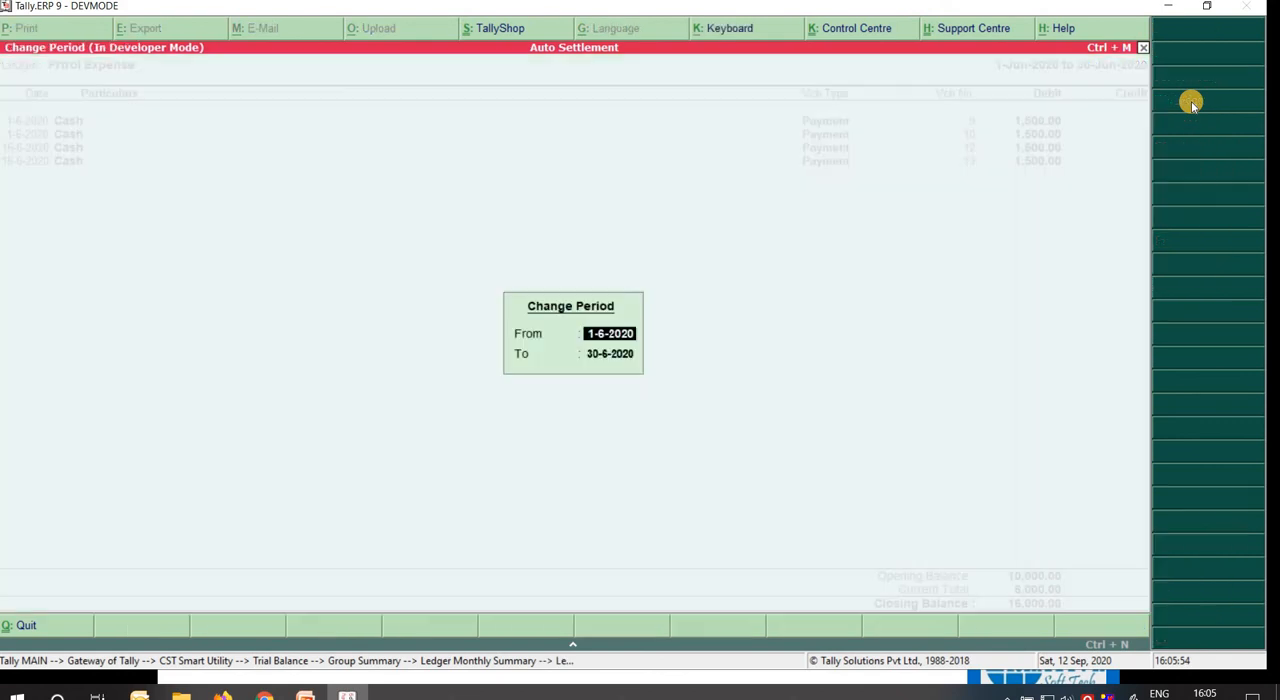
key(BackSpace)
key(Return)
key(BackSpace)
key(Return)
Review the dates and amounts of the April, May and June cash payments in the Prtrol Expense ledger.
key(Down)
key(Down)
key(Down)
key(Down)
key(Down)
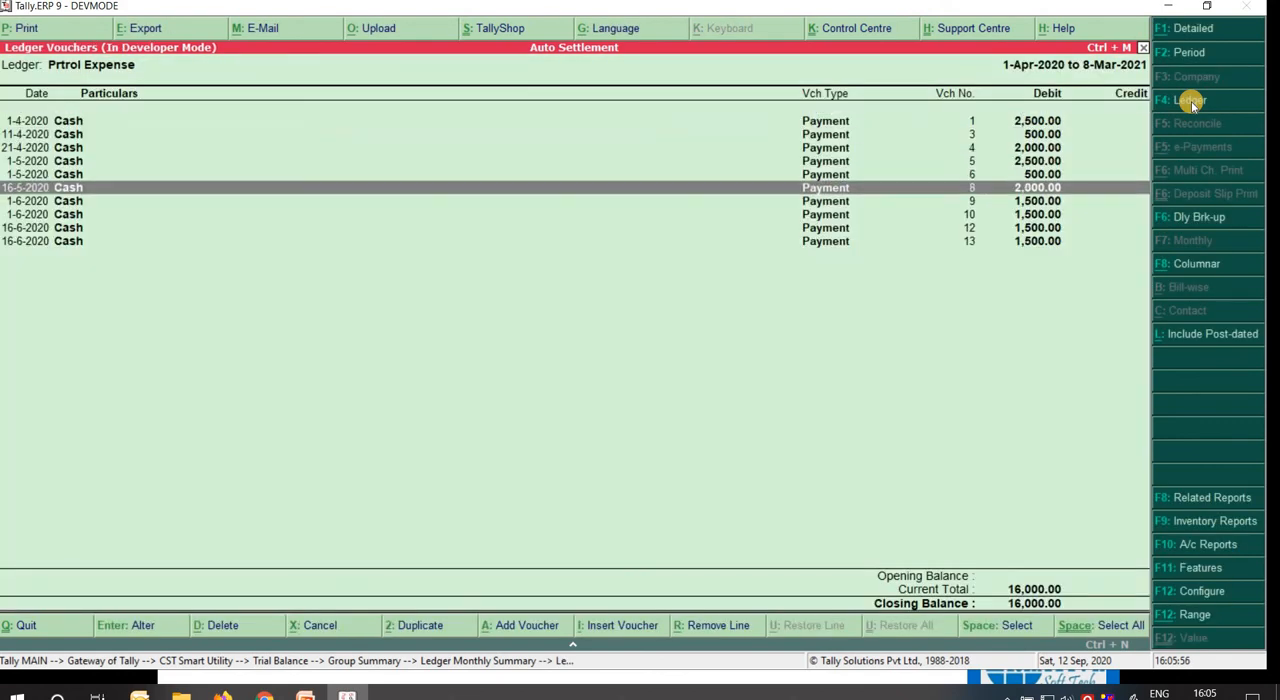
key(Down)
key(Down)
key(Down)
key(Down)
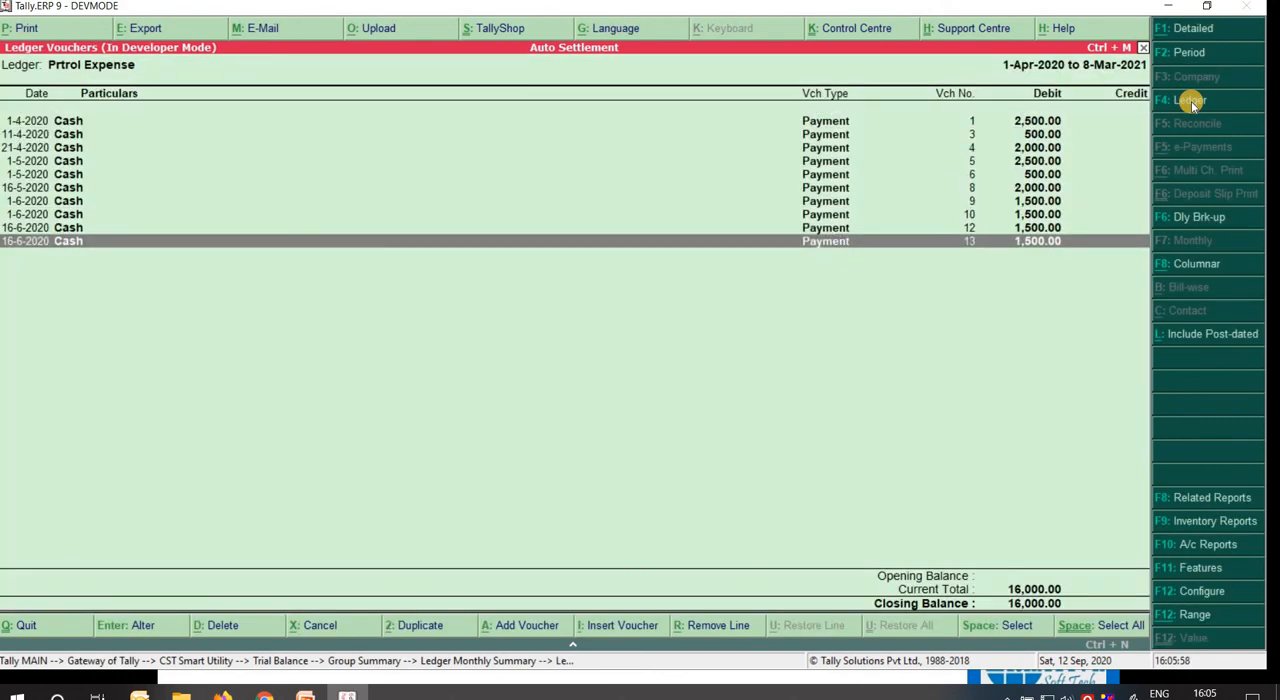
key(Up)
key(Up)
key(Up)
key(Up)
key(Up)
key(Up)
key(Up)
key(Up)
key(Up)
key(Down)
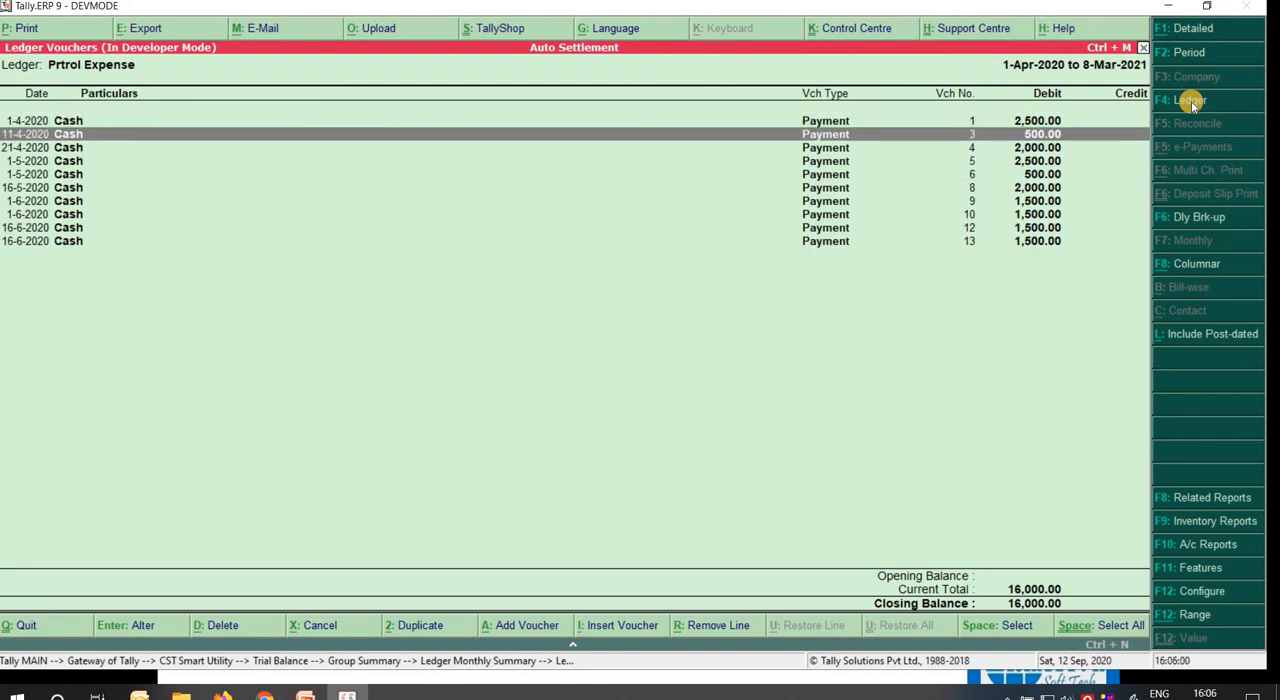
key(Down)
key(Down)
key(Down)
key(Down)
key(Down)
key(Down)
key(Down)
key(Down)
key(Up)
key(Up)
key(Up)
key(Up)
key(Up)
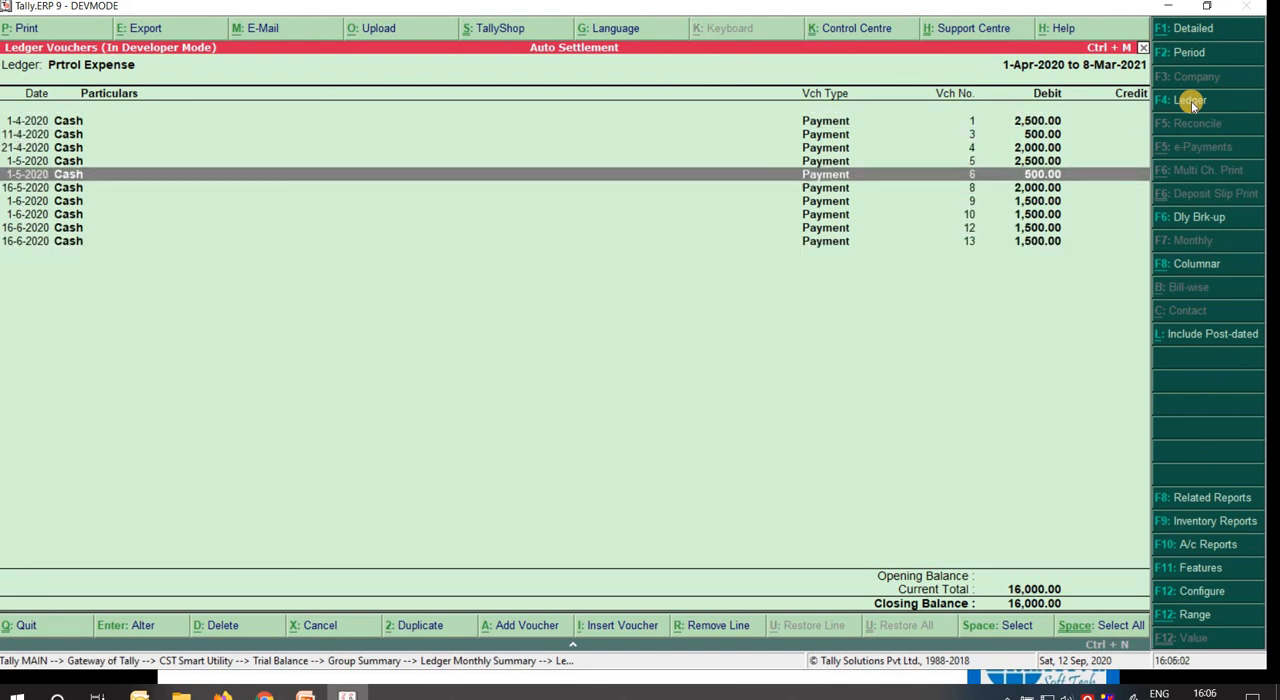
key(Down)
key(Down)
key(Down)
key(Down)
key(Down)
key(Up)
key(Up)
key(Up)
key(Up)
key(Up)
key(Up)
key(Up)
key(Up)
key(Up)
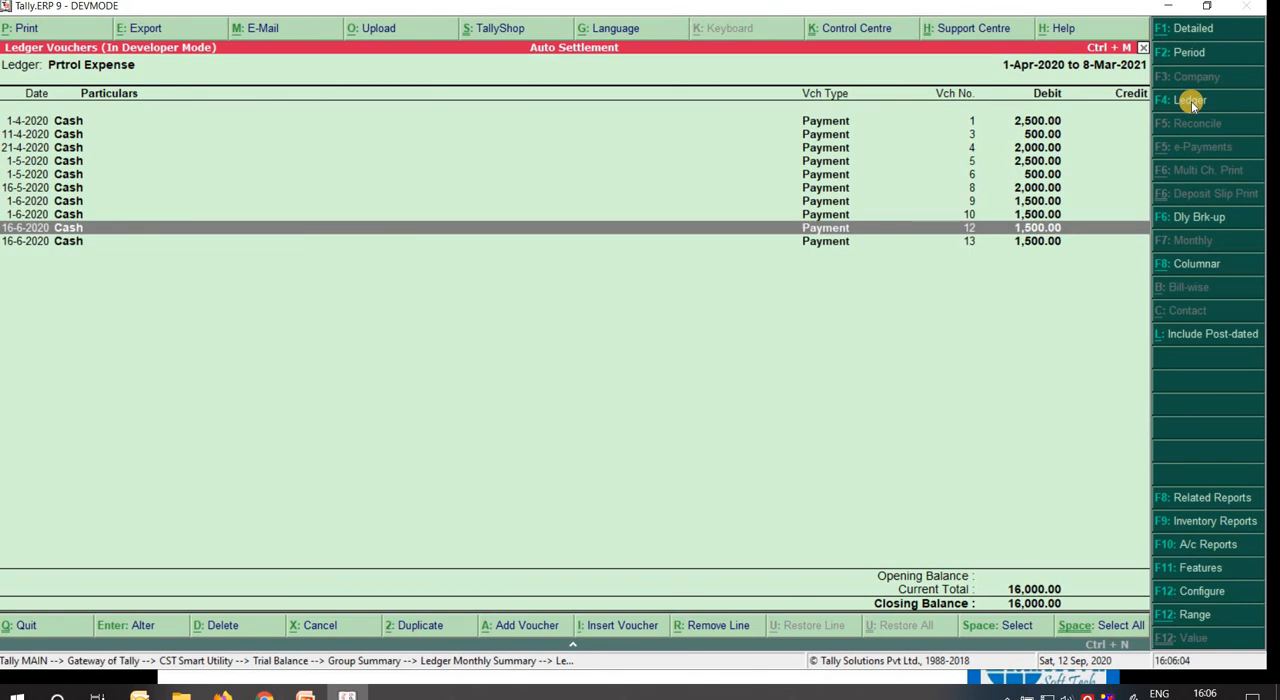
Select all April and May 2020 payment vouchers in the Prtrol Expense list.
key(space)
key(space)
key(space)
key(space)
key(space)
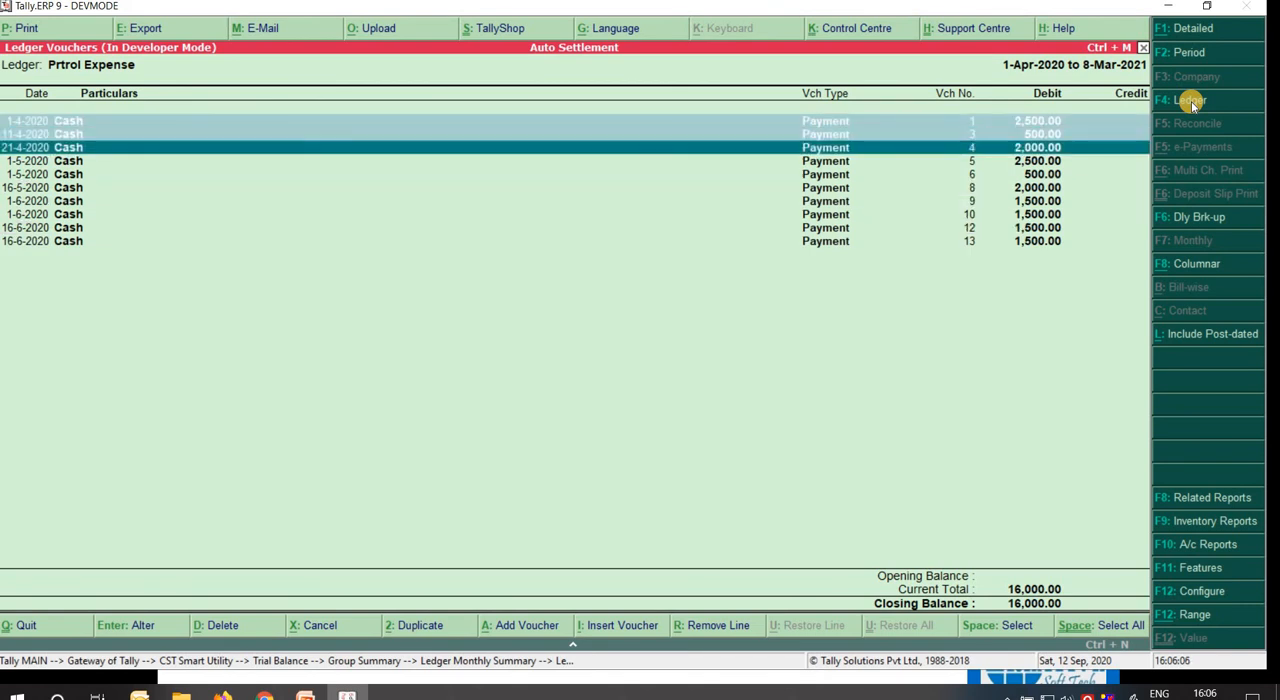
key(space)
key(Down)
key(Down)
key(Down)
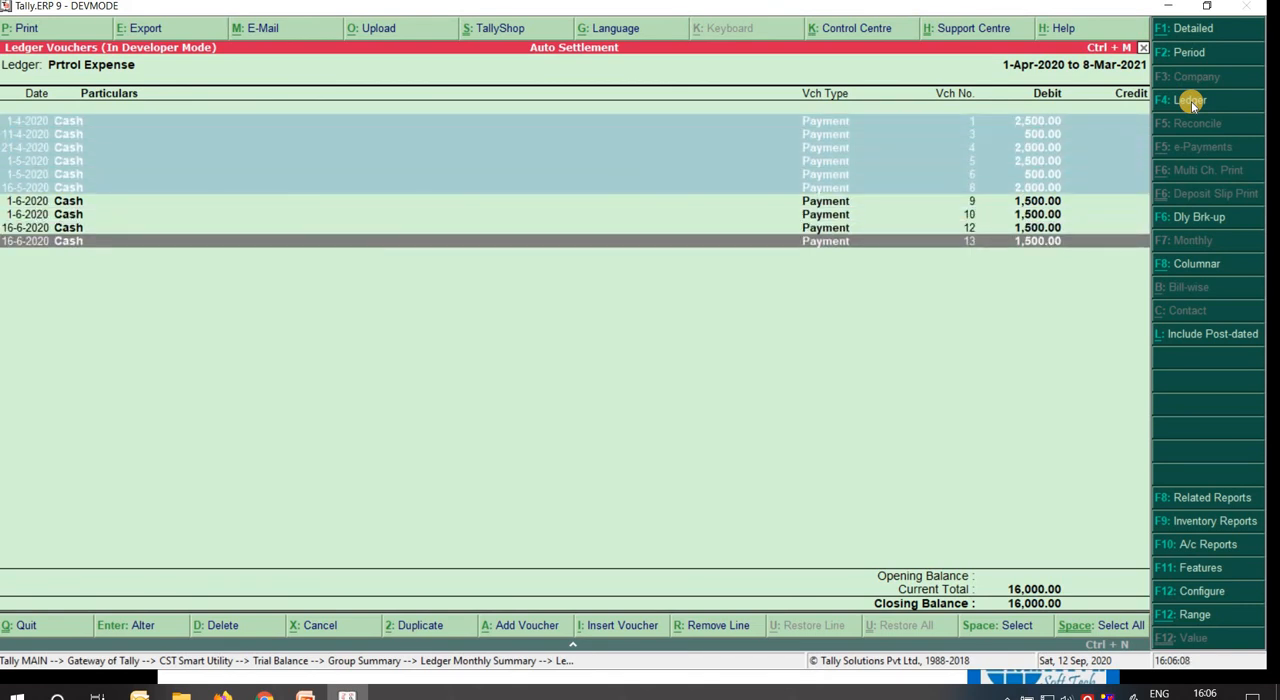
Examine how the unselected June 2020 payments are split by date and amount compared with the earlier months.
key(Up)
key(Up)
key(Up)
key(Down)
key(Down)
key(Down)
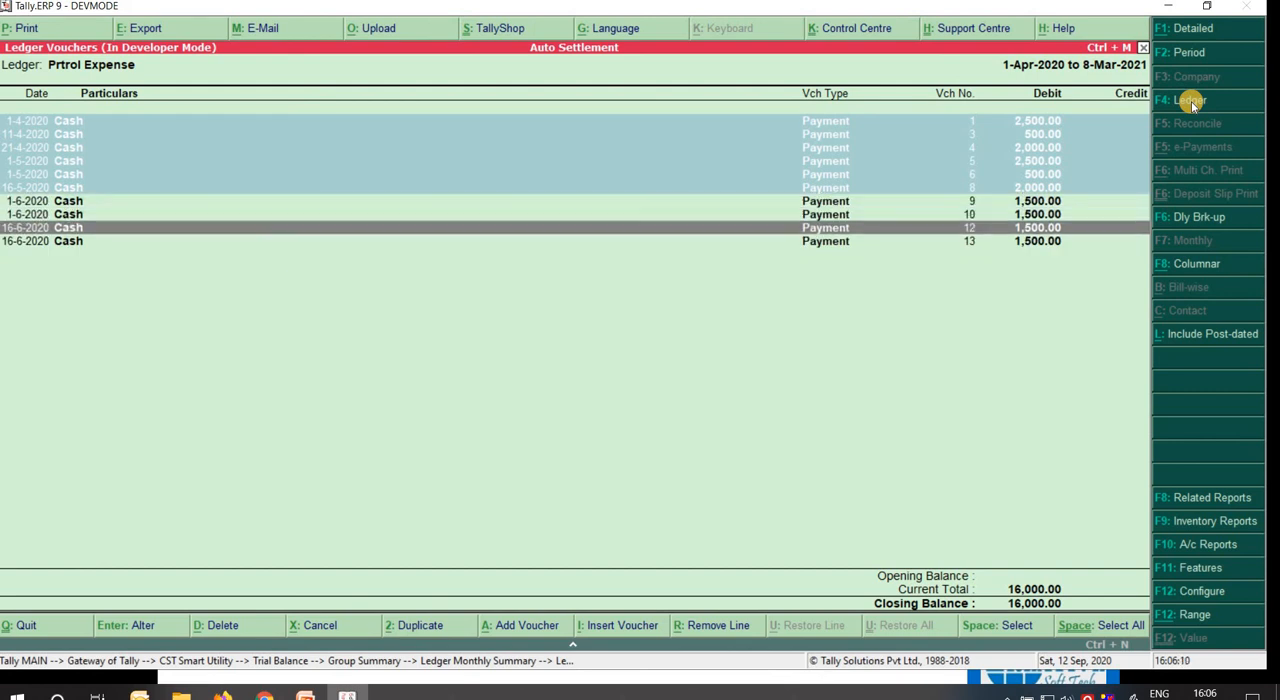
key(Up)
key(Up)
key(Up)
key(Down)
key(Down)
key(Down)
key(Down)
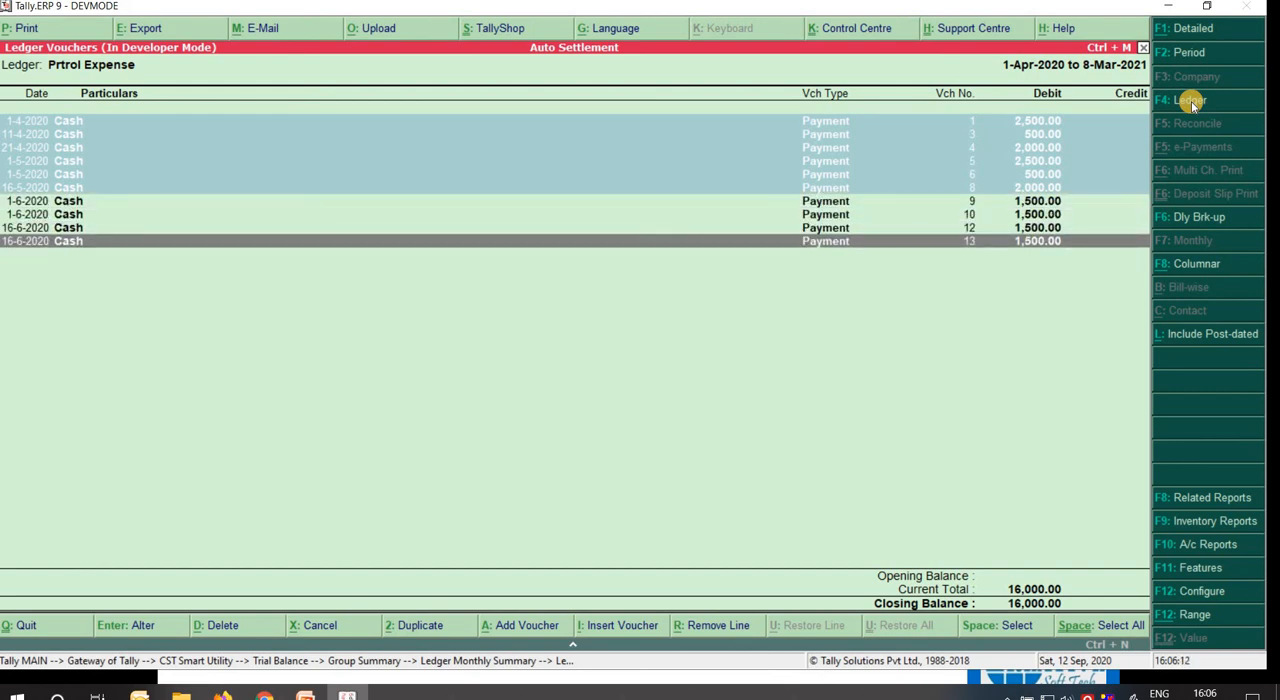
Review the June 2020 cash payments in the Prtrol Expense ledger and return to the settlement form.
key(Up)
key(Up)
key(Up)
key(Down)
key(Down)
key(Down)
key(Escape)
key(Escape)
key(Escape)
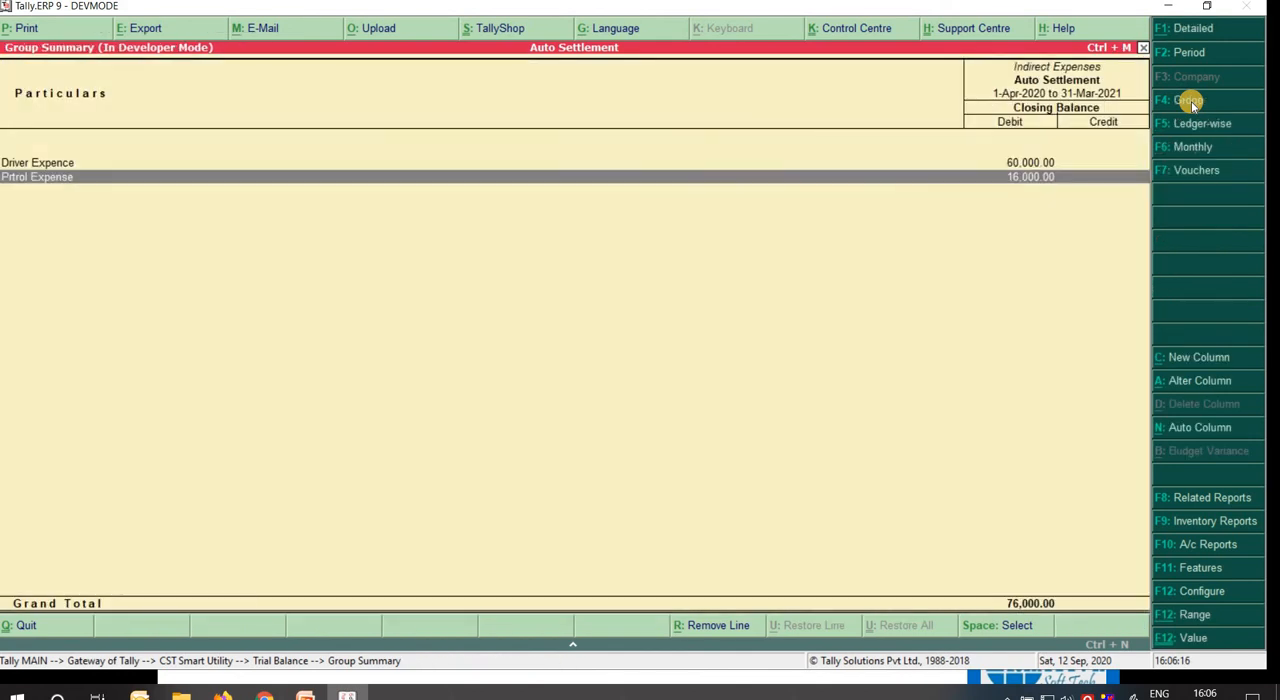
key(Escape)
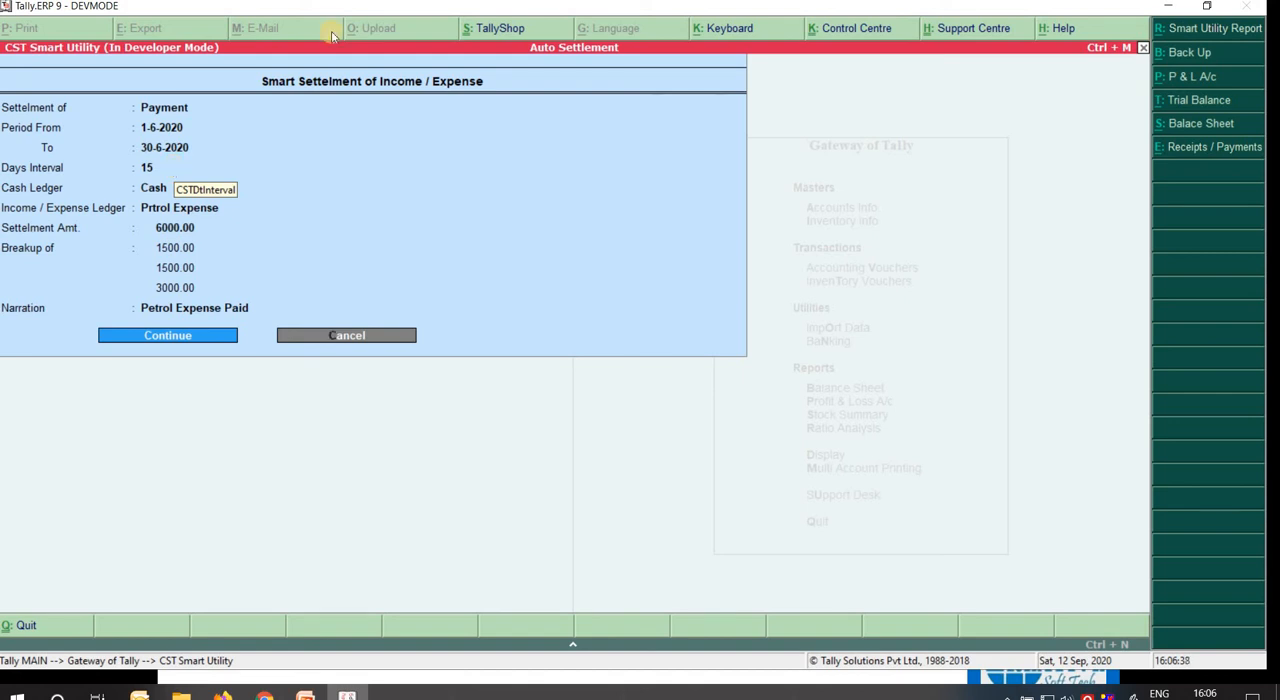
Open the Smart Utility Report and set its period to 1-6-2020 through 30-6-2020.
click(1181, 28)
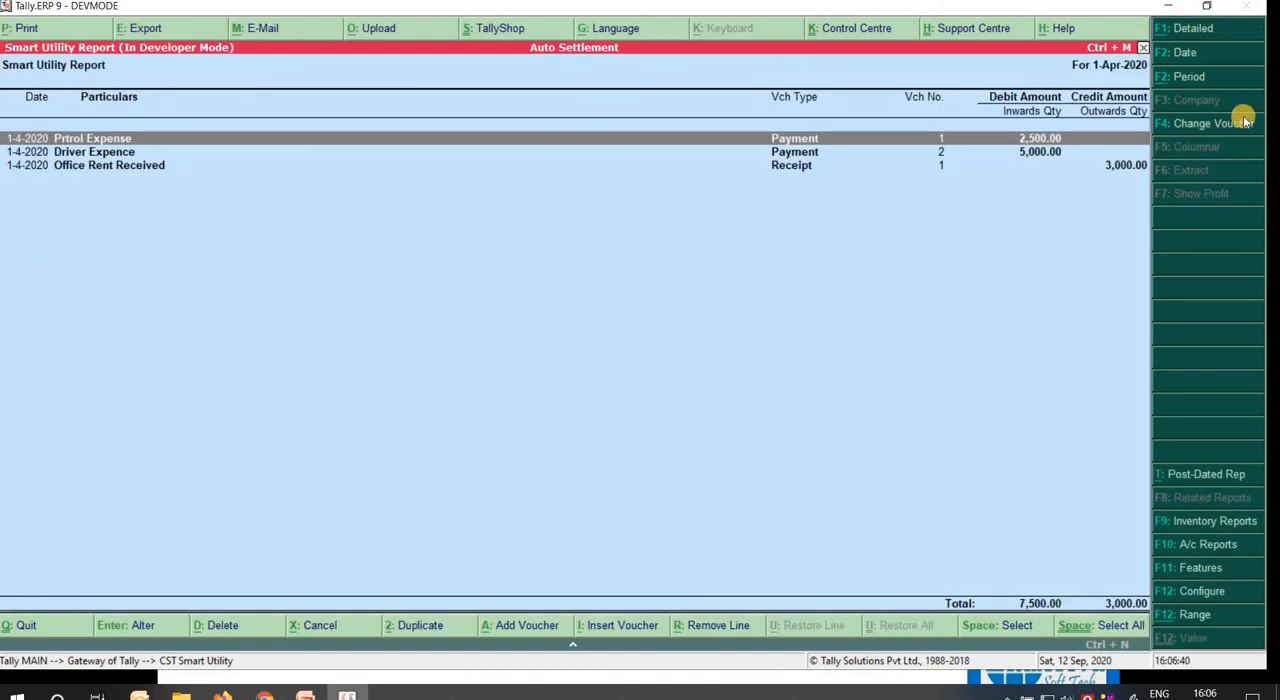
key(F2)
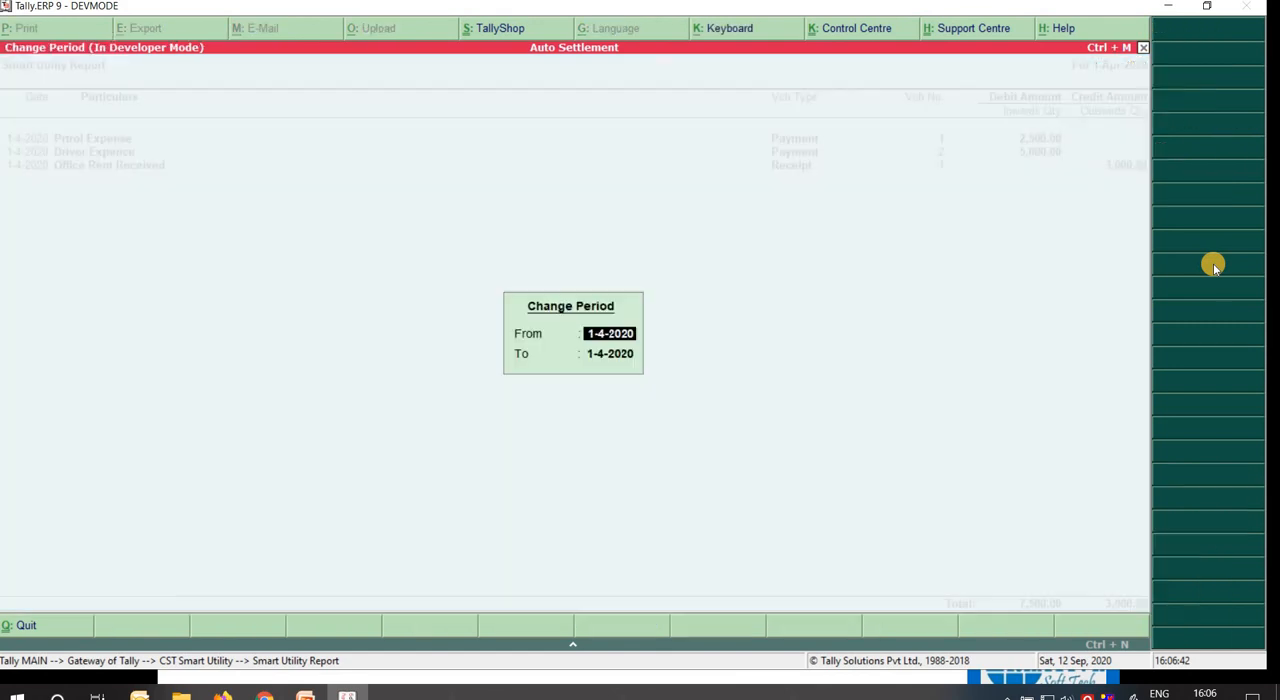
text(1-6-2020)
key(Return)
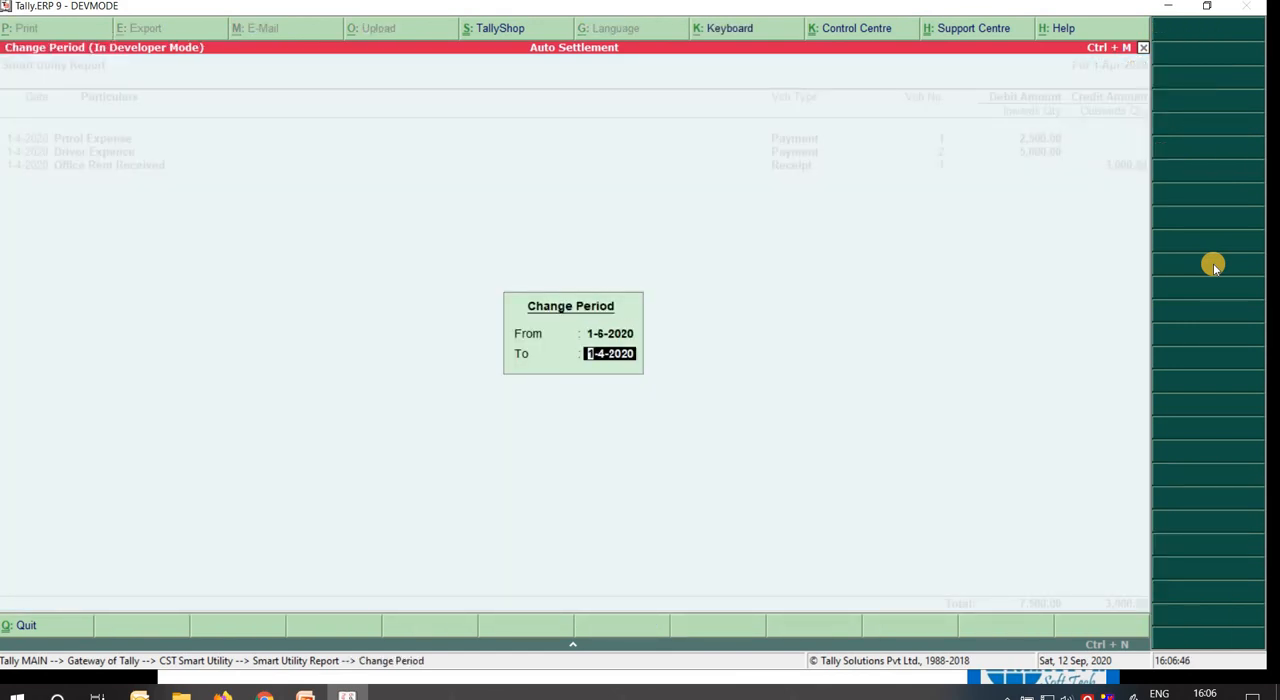
text(30)
key(Return)
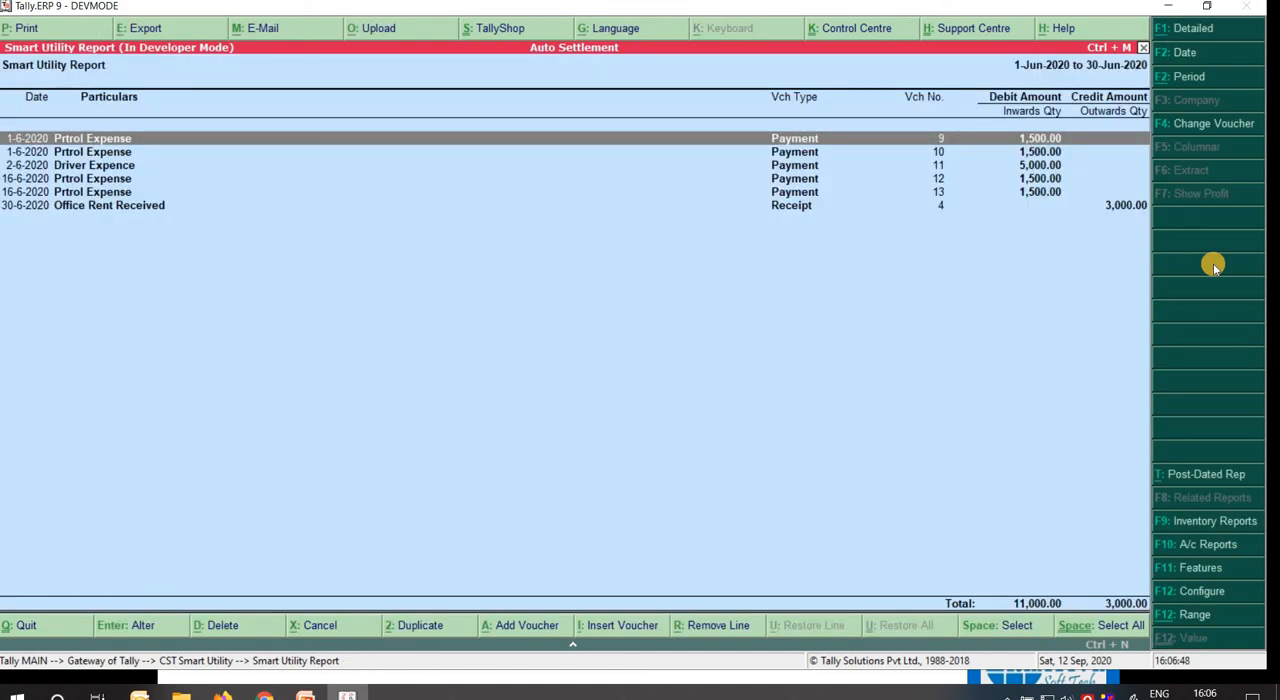
Select the four Prtrol Expense payments dated 1-6-2020 and 16-6-2020 in the Smart Utility Report.
key(Down)
key(Down)
key(Down)
key(Down)
key(Up)
key(Up)
key(Up)
key(Up)
key(Down)
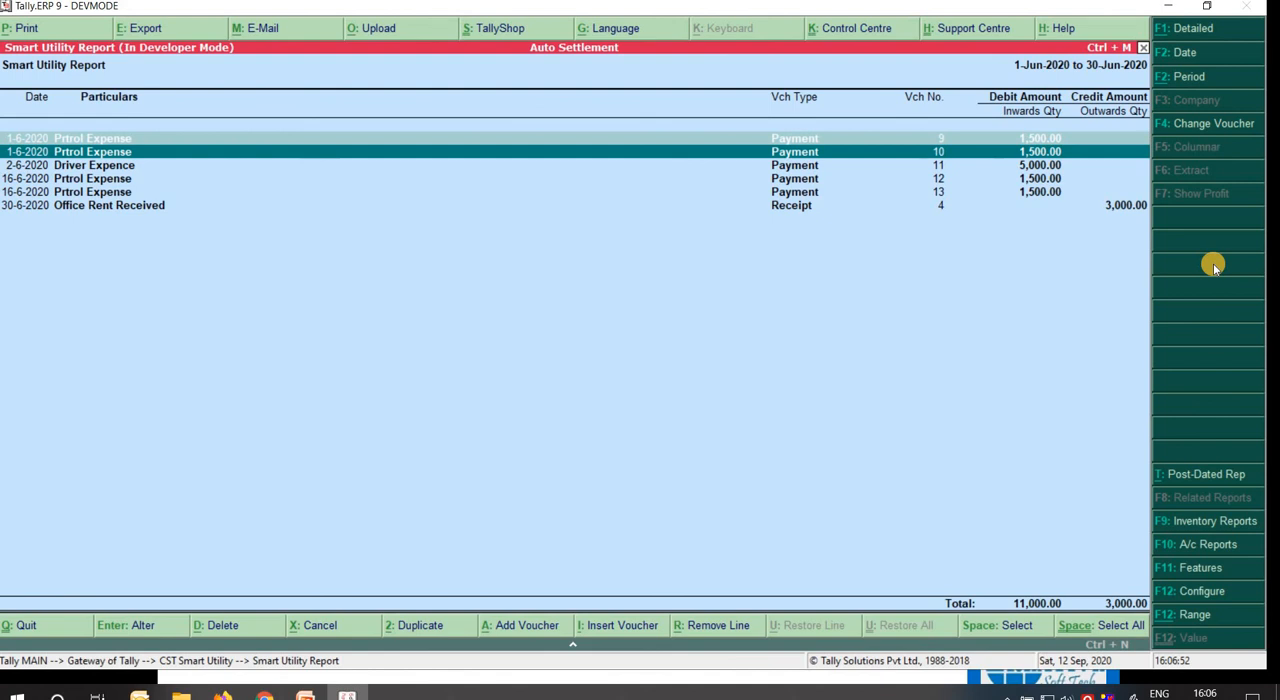
key(space)
key(Down)
key(space)
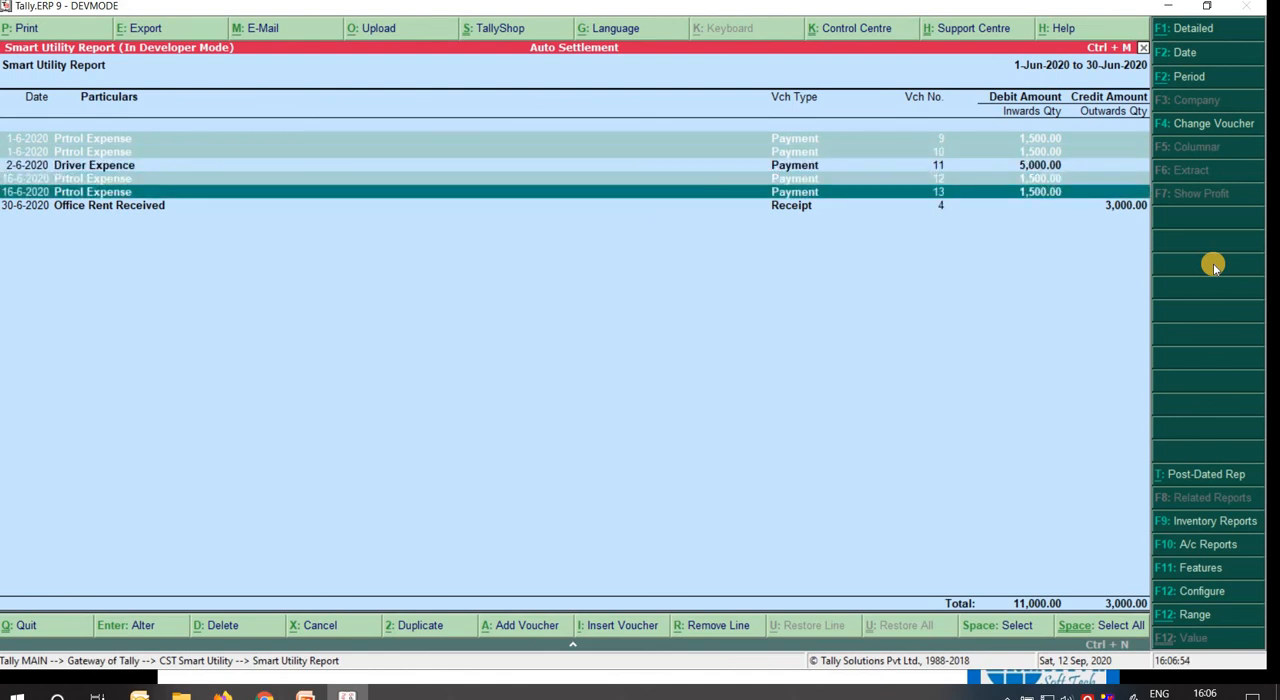
Examine the dates and amounts of the June petrol, driver and office rent vouchers in the report.
key(Up)
key(Up)
key(Up)
key(Down)
key(Down)
key(Down)
key(Up)
key(Up)
key(Up)
key(Up)
key(Down)
key(Down)
key(Down)
key(Down)
key(Up)
key(Up)
key(Up)
Close the Smart Utility Report and the settlement form to return to the Gateway of Tally.
key(Escape)
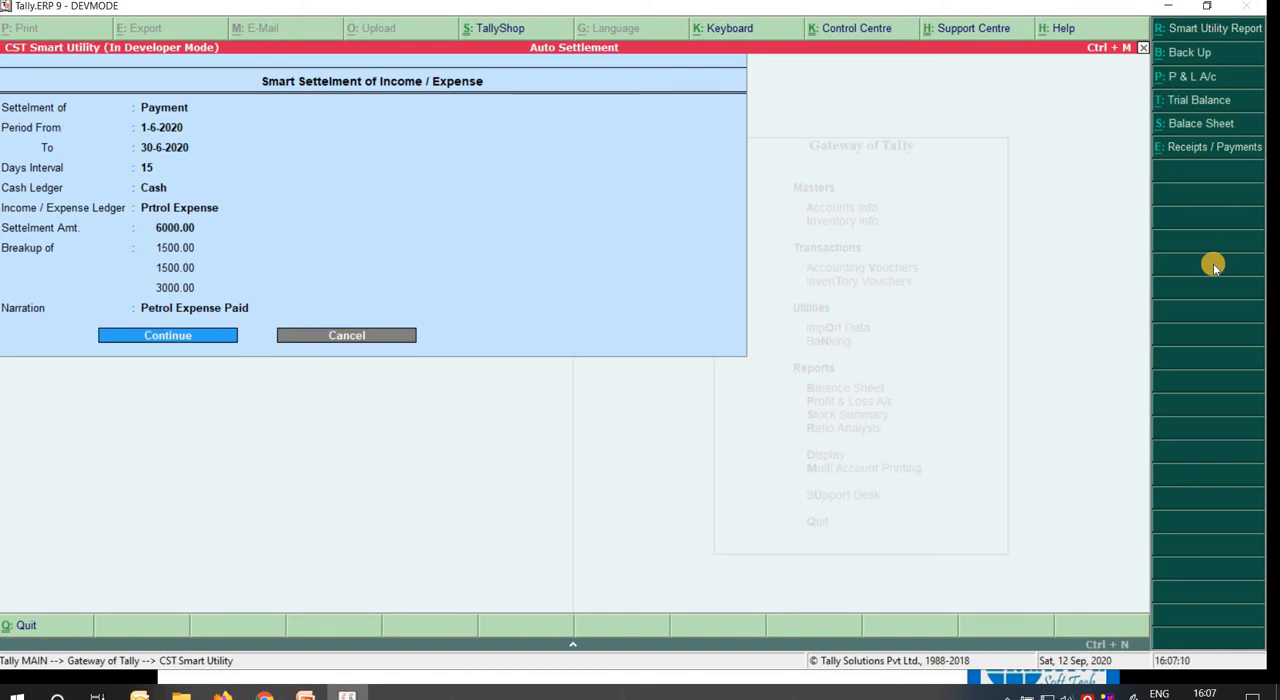
key(Escape)
key(Escape)
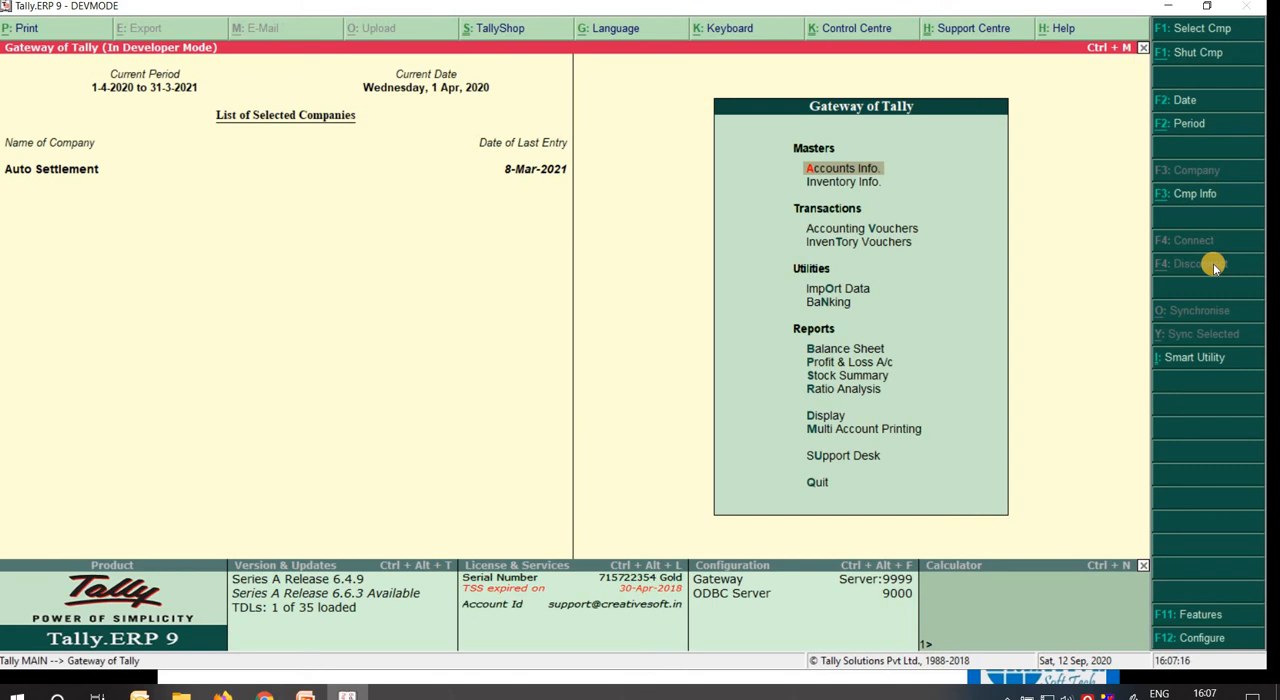
key(alt+Tab)
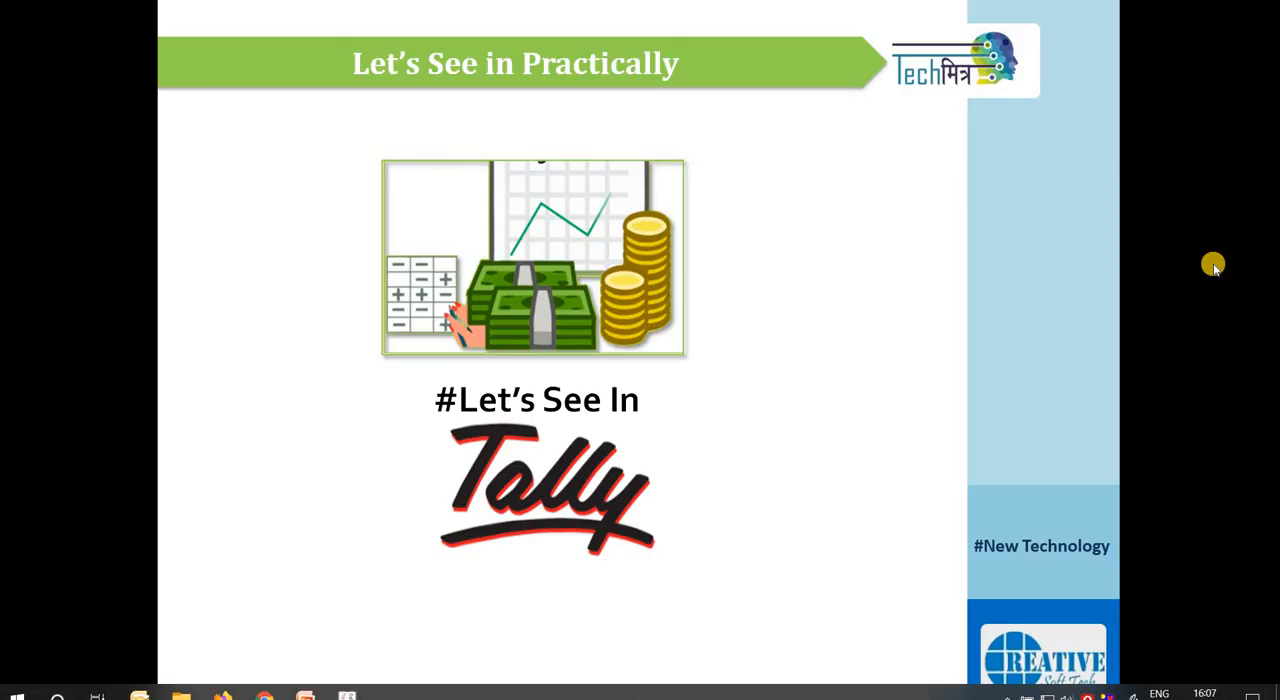
click(1020, 287)
click(1020, 287)
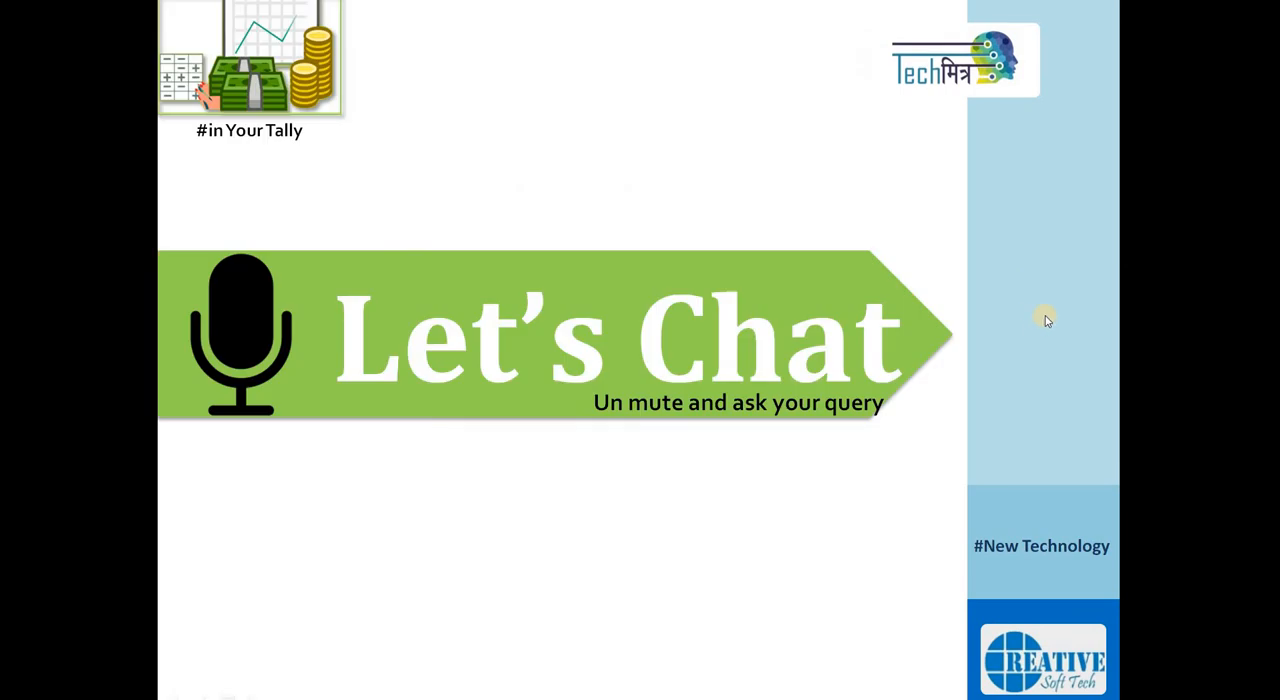
click(1040, 329)
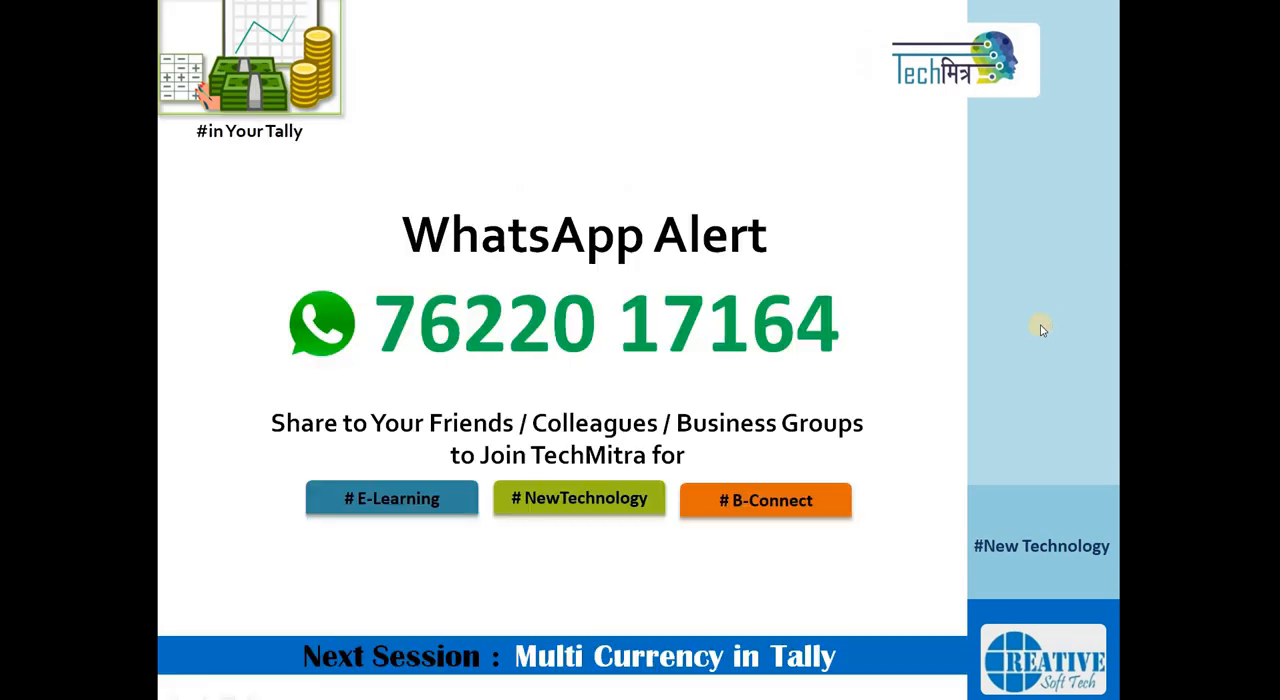